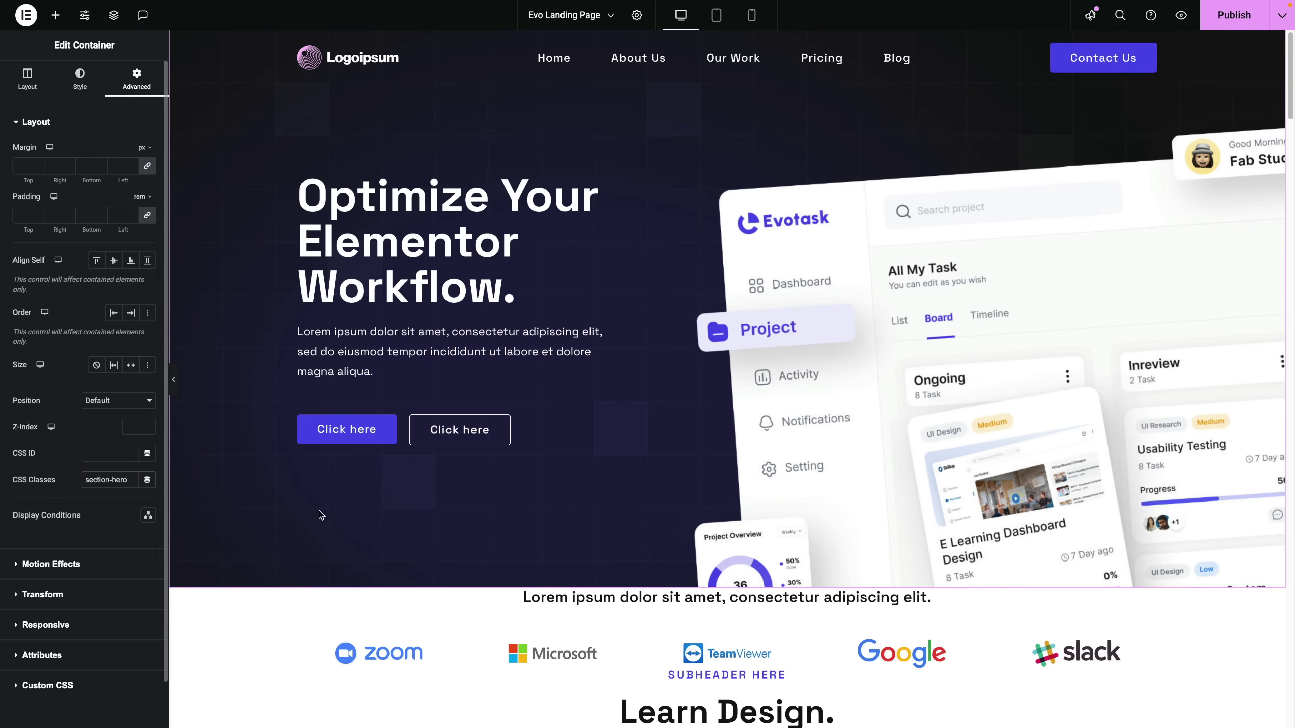
Step: Replace the hero container's existing CSS class with section-narrow
scroll(320, 515, "down", 3)
triple_click(109, 479)
type("section-narrow")
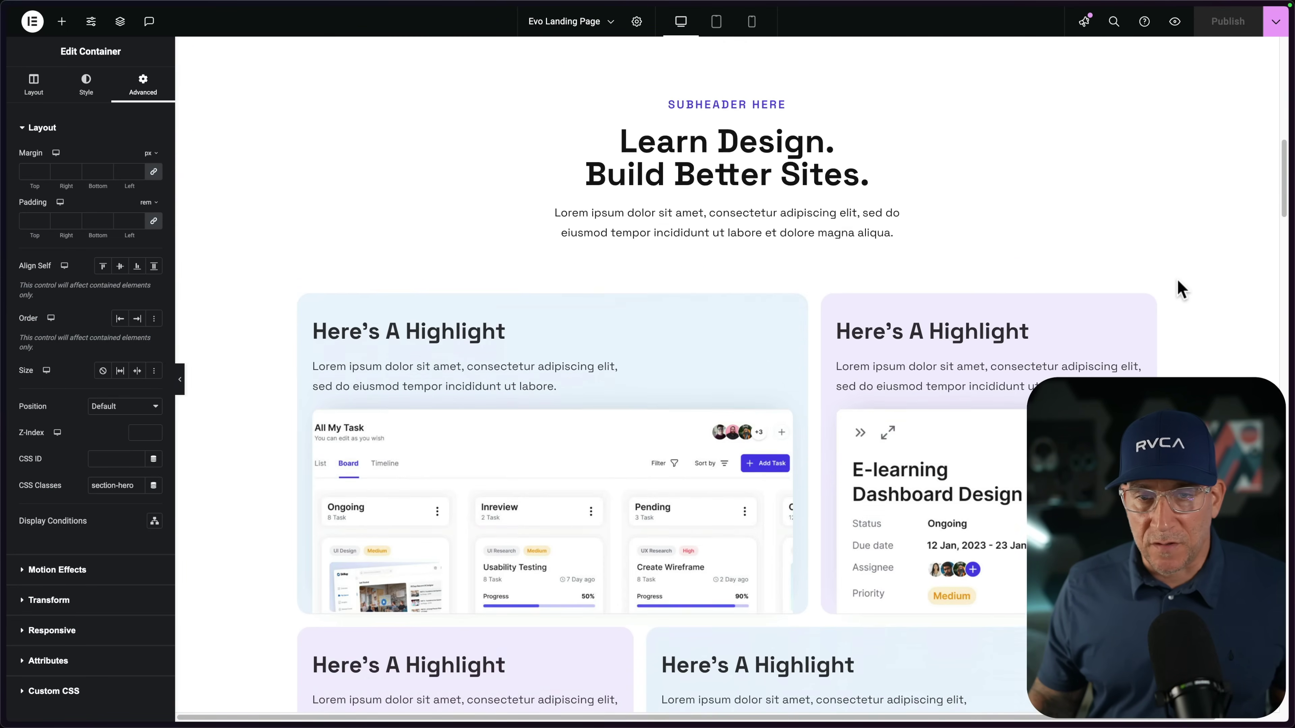
scroll(1180, 290, "down", 11)
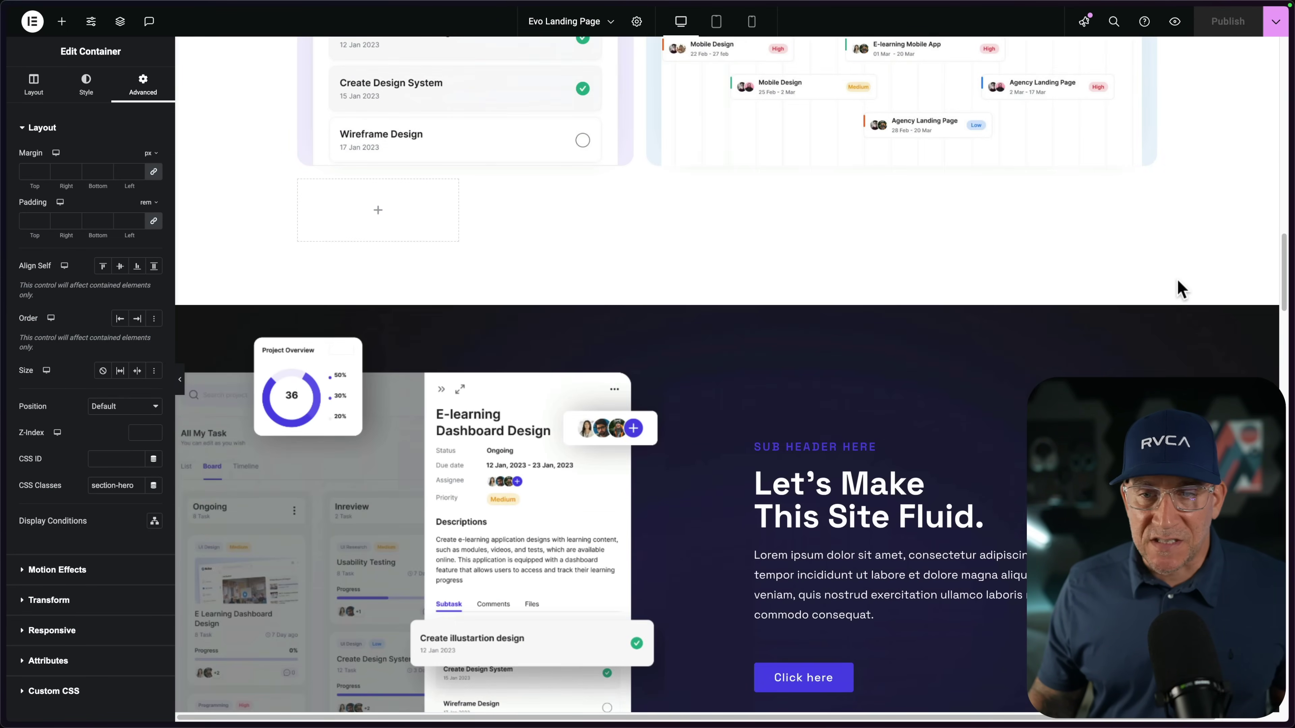
scroll(1180, 290, "down", 15)
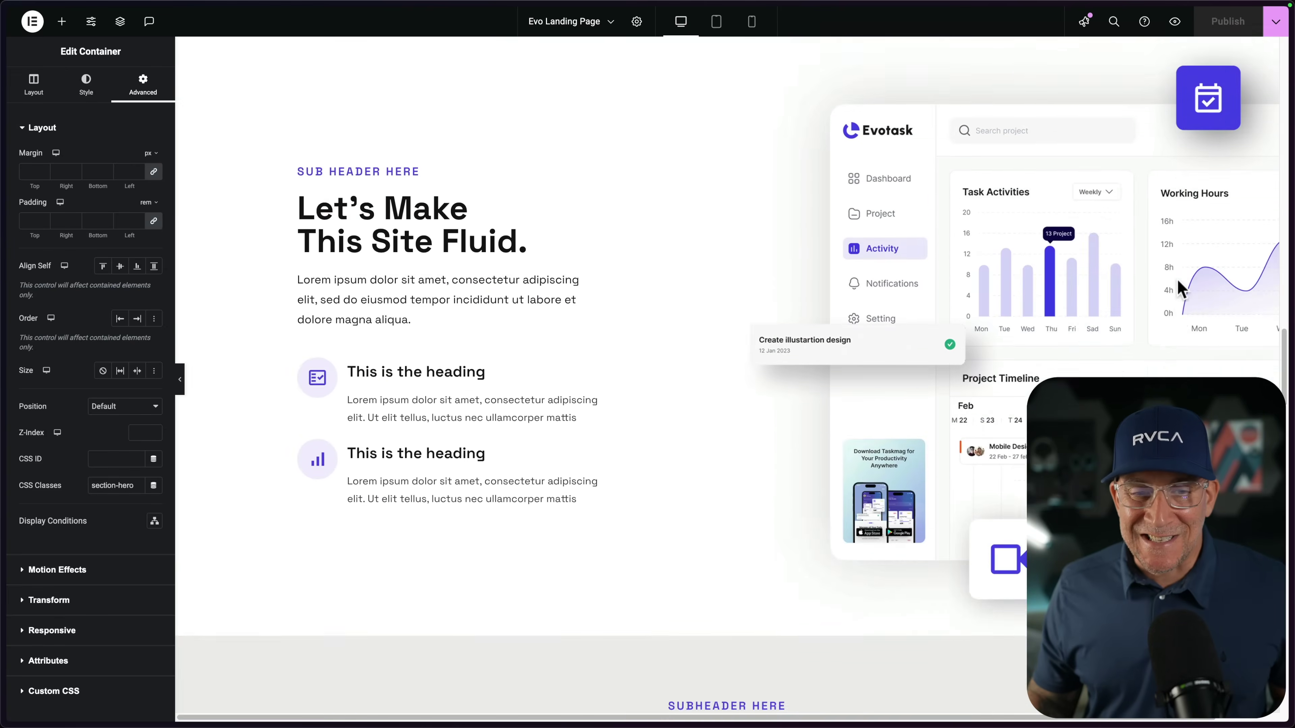
scroll(1177, 280, "down", 6)
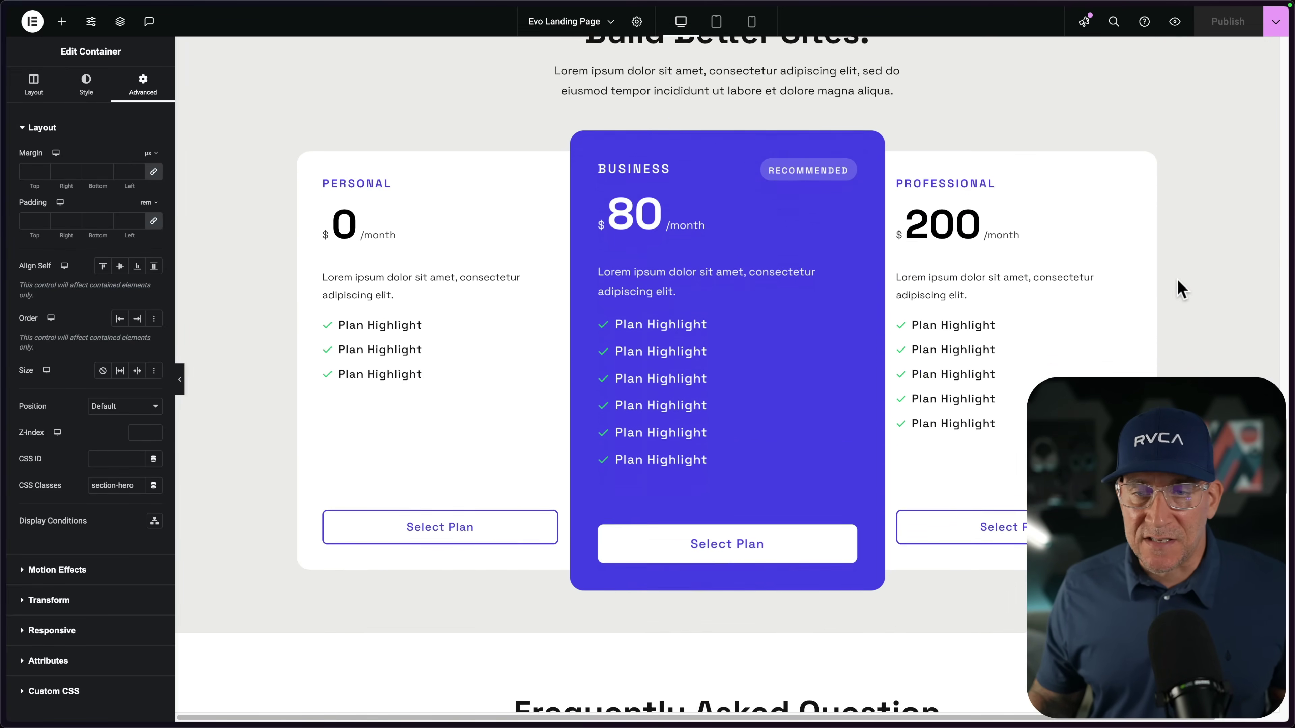
scroll(1180, 290, "down", 10)
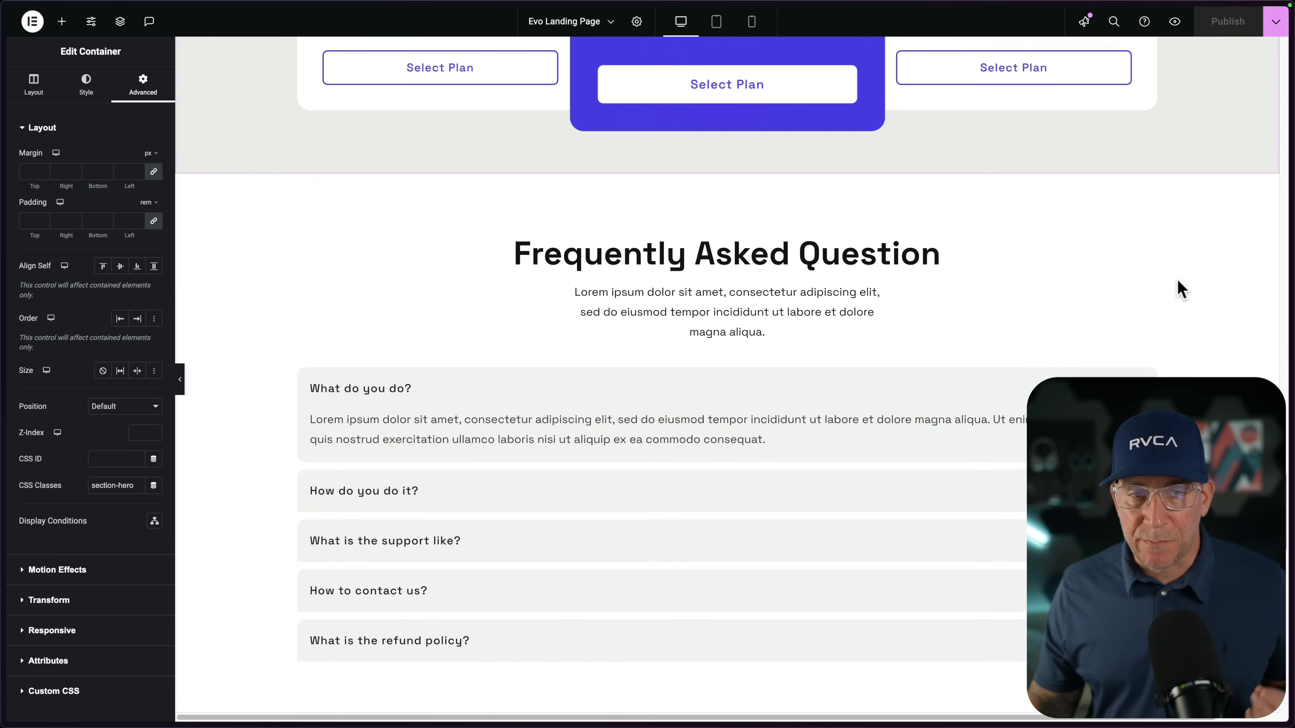
scroll(1181, 290, "down", 4)
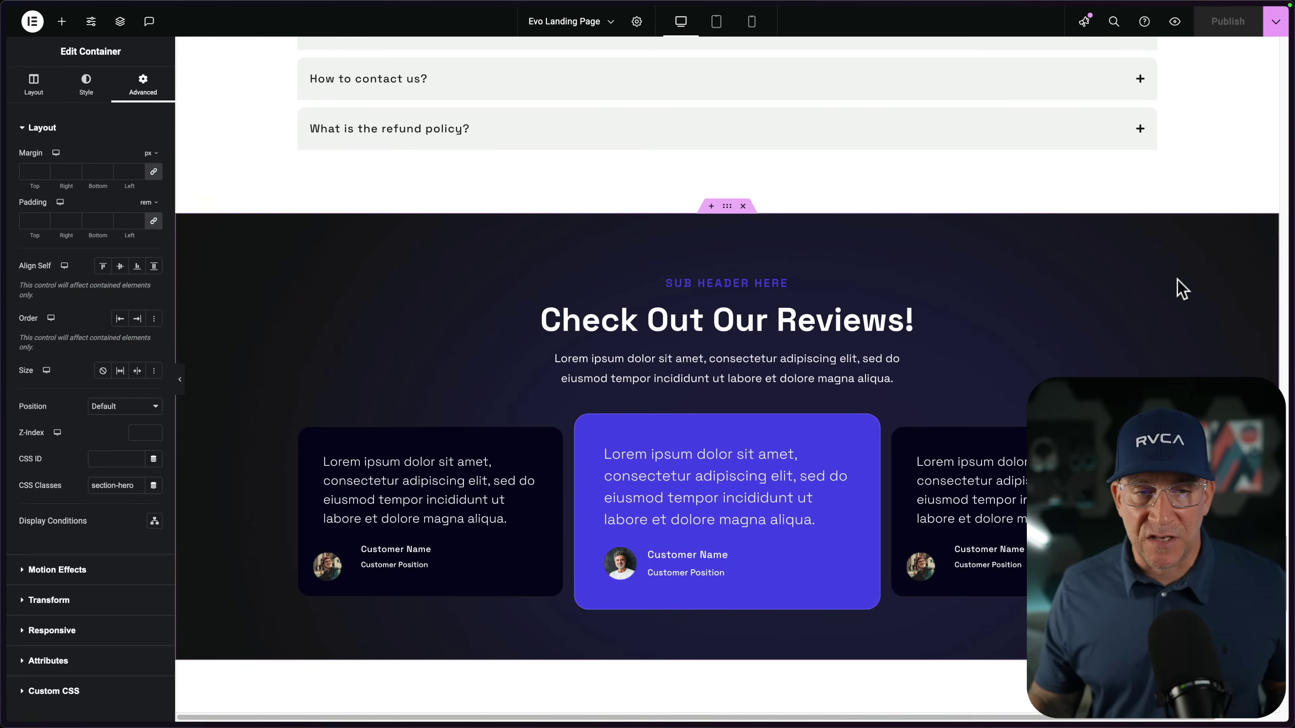
scroll(1181, 290, "down", 9)
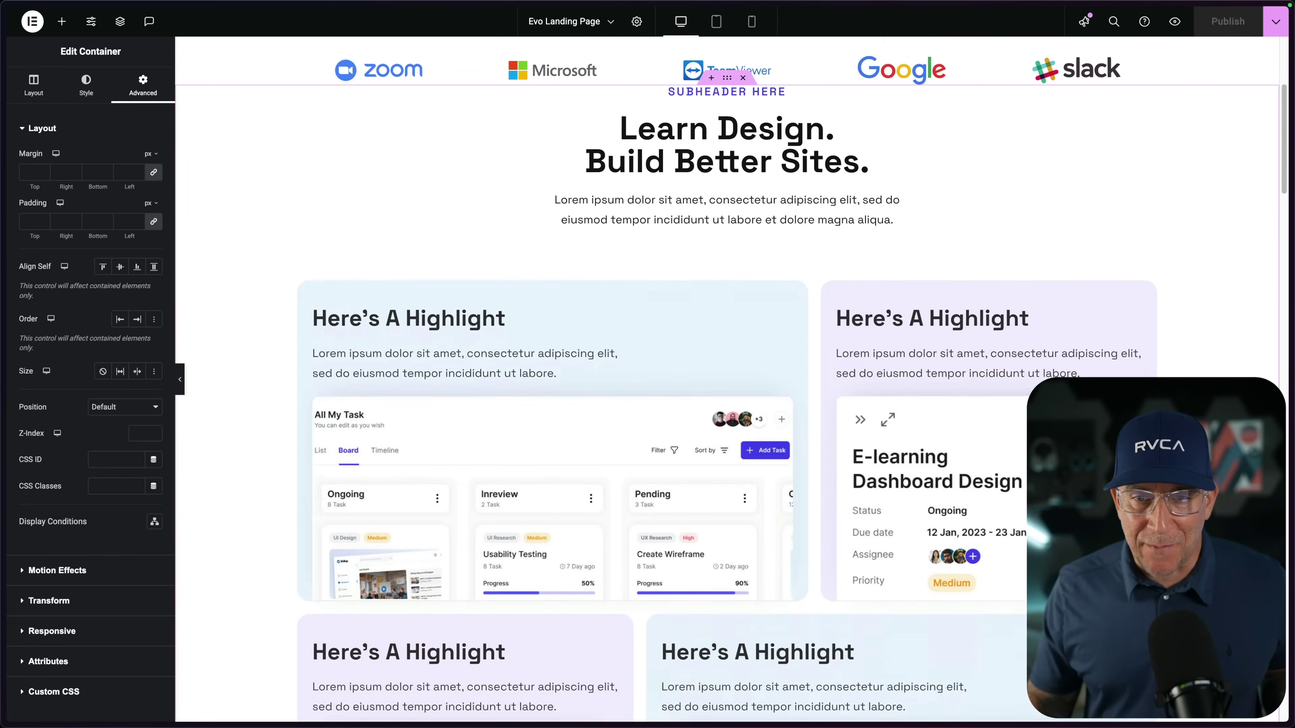
scroll(727, 379, "down", 11)
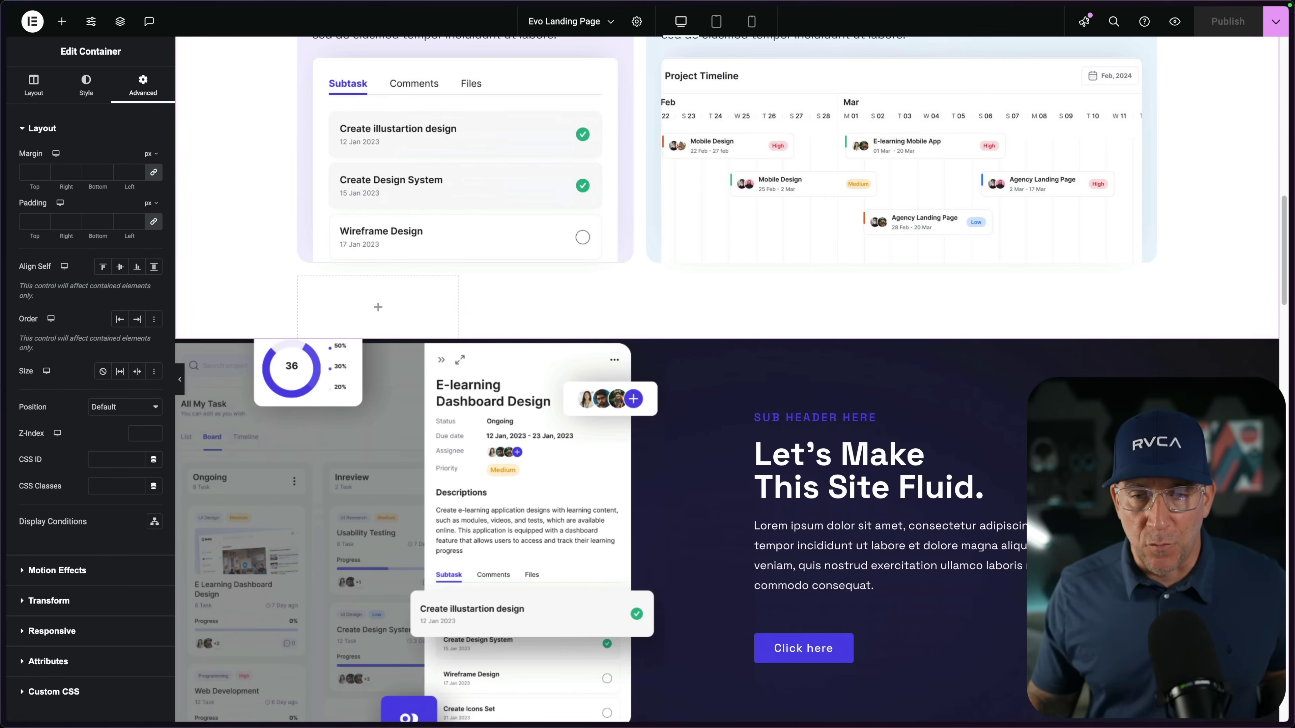
scroll(727, 379, "down", 16)
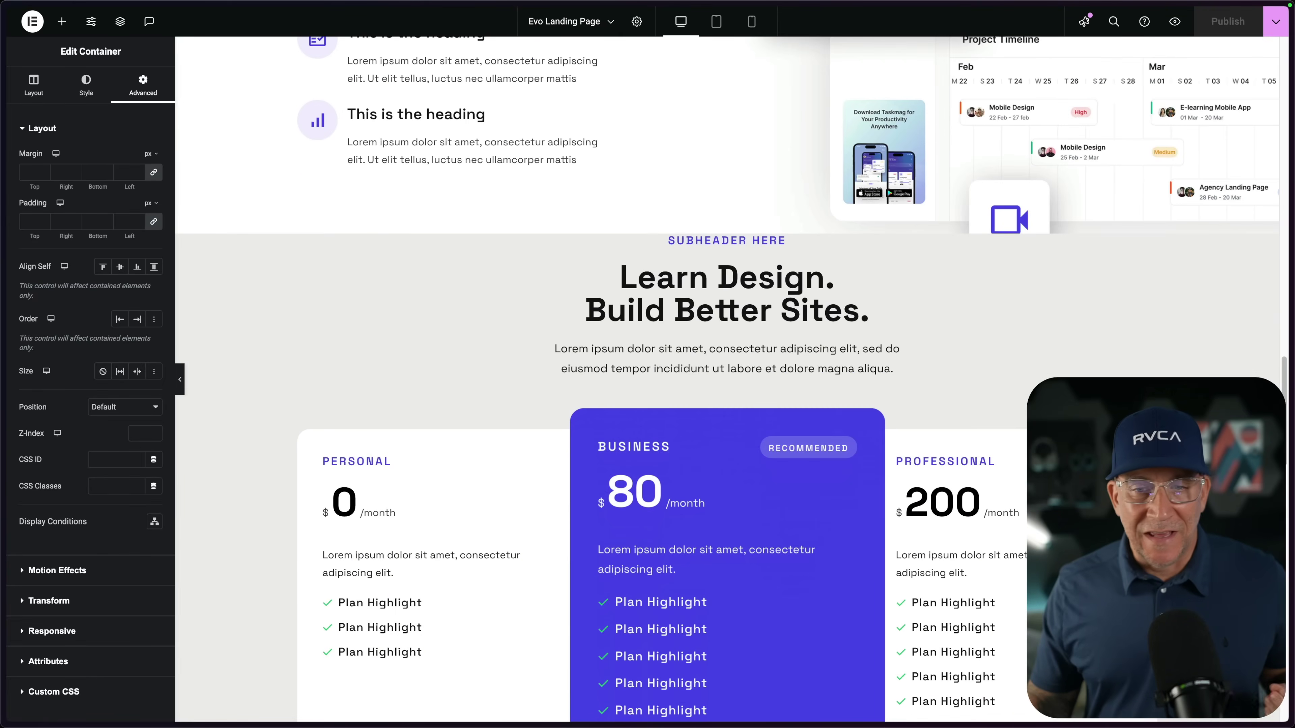
scroll(727, 379, "down", 3)
scroll(727, 379, "up", 2)
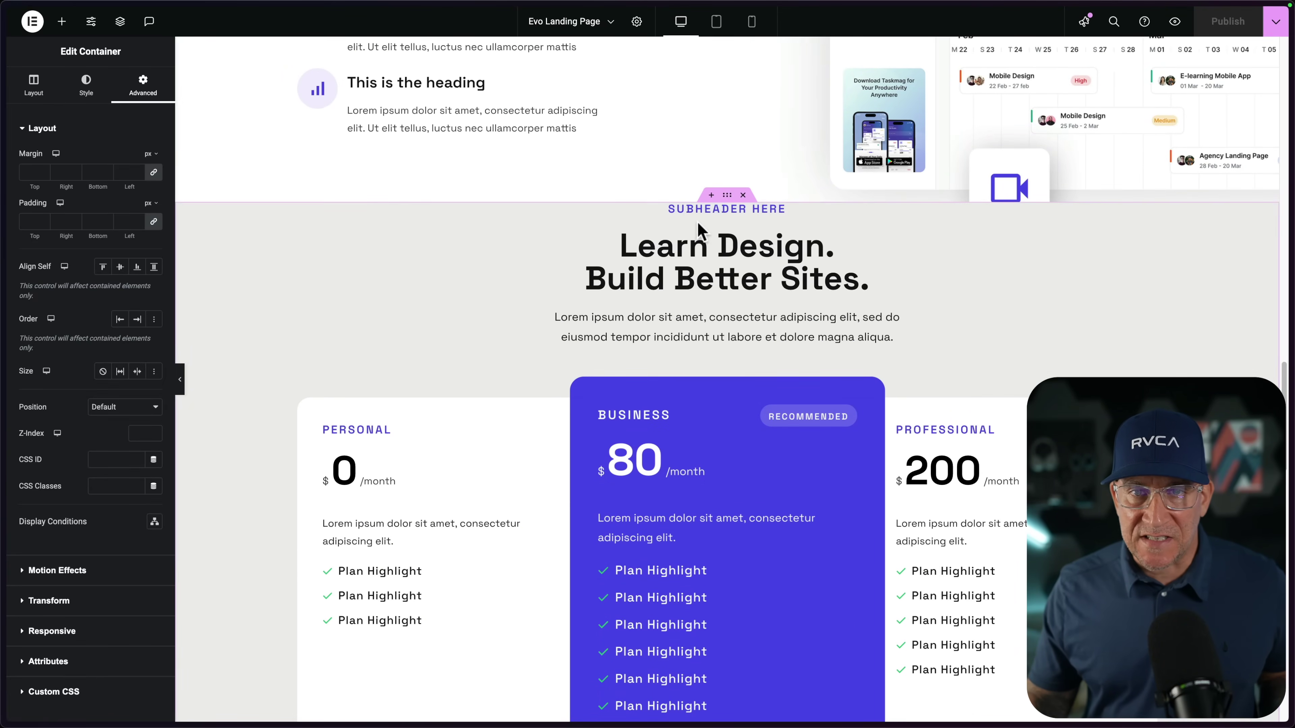
scroll(648, 225, "down", 20)
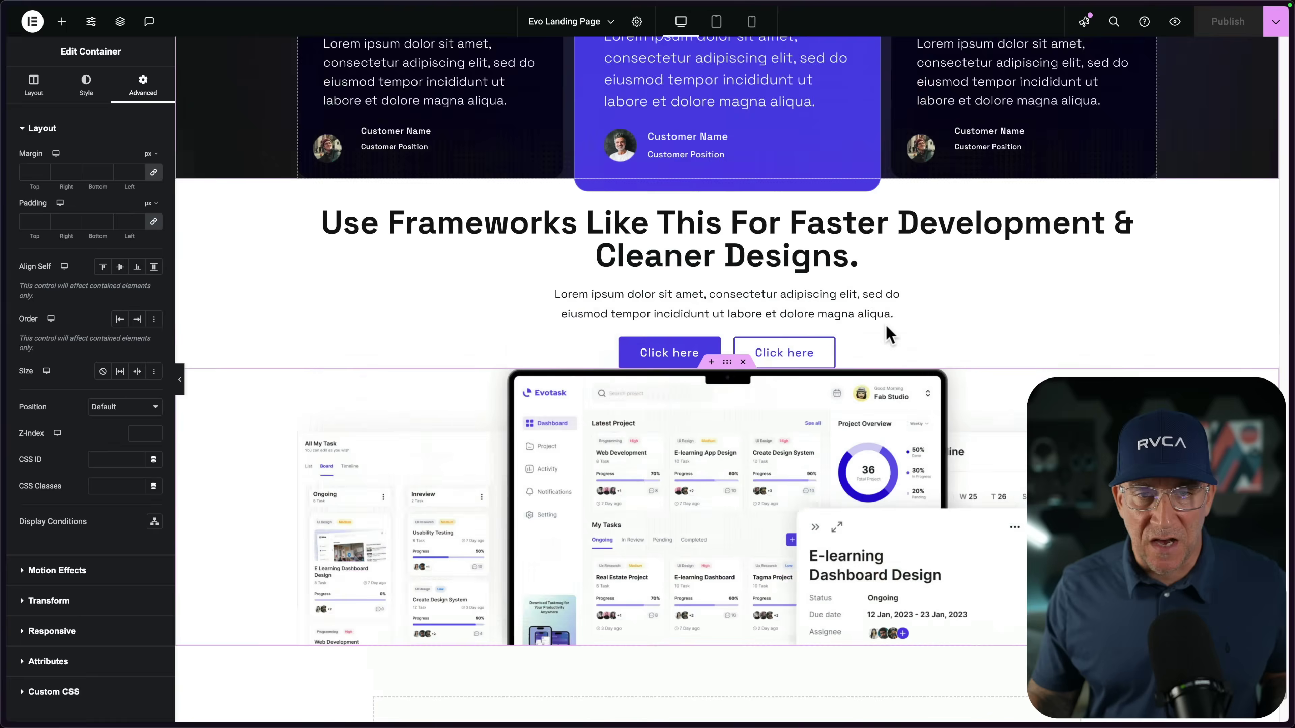
scroll(904, 357, "down", 1)
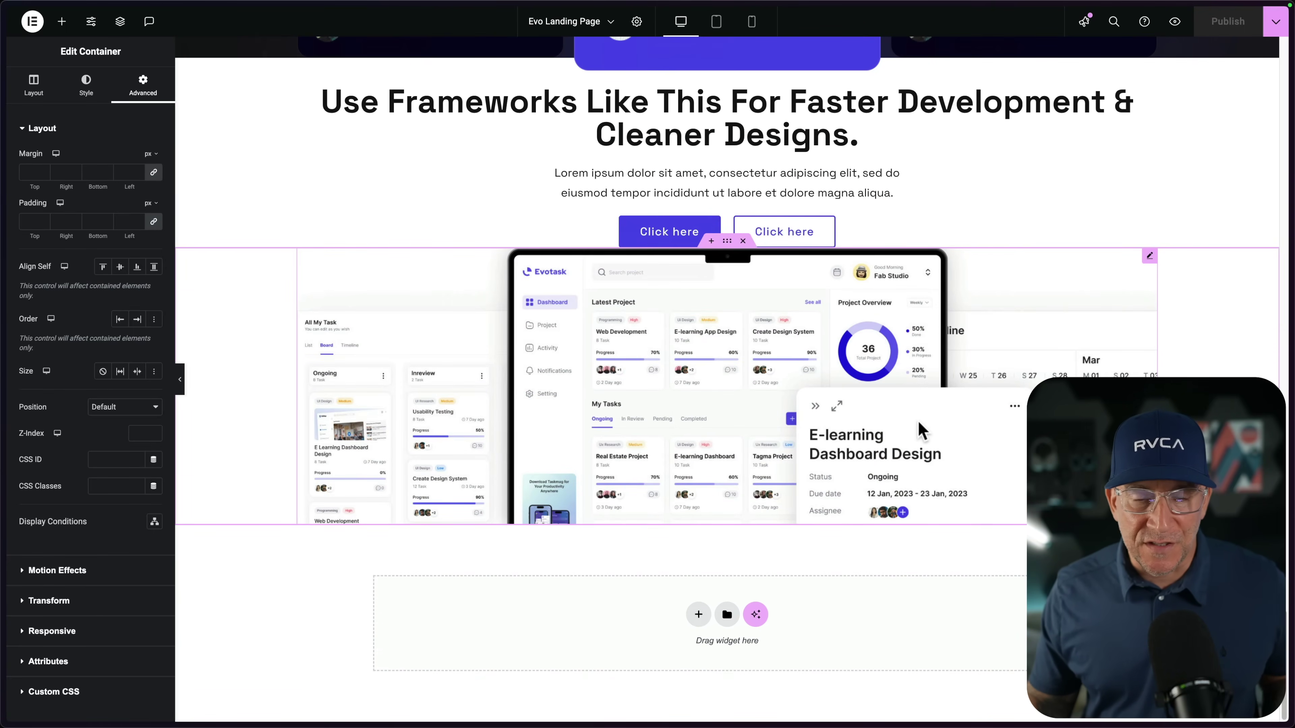
Step: Add a single-column flexbox container at the page bottom and drop a Heading widget into it
left_click(698, 614)
left_click(681, 599)
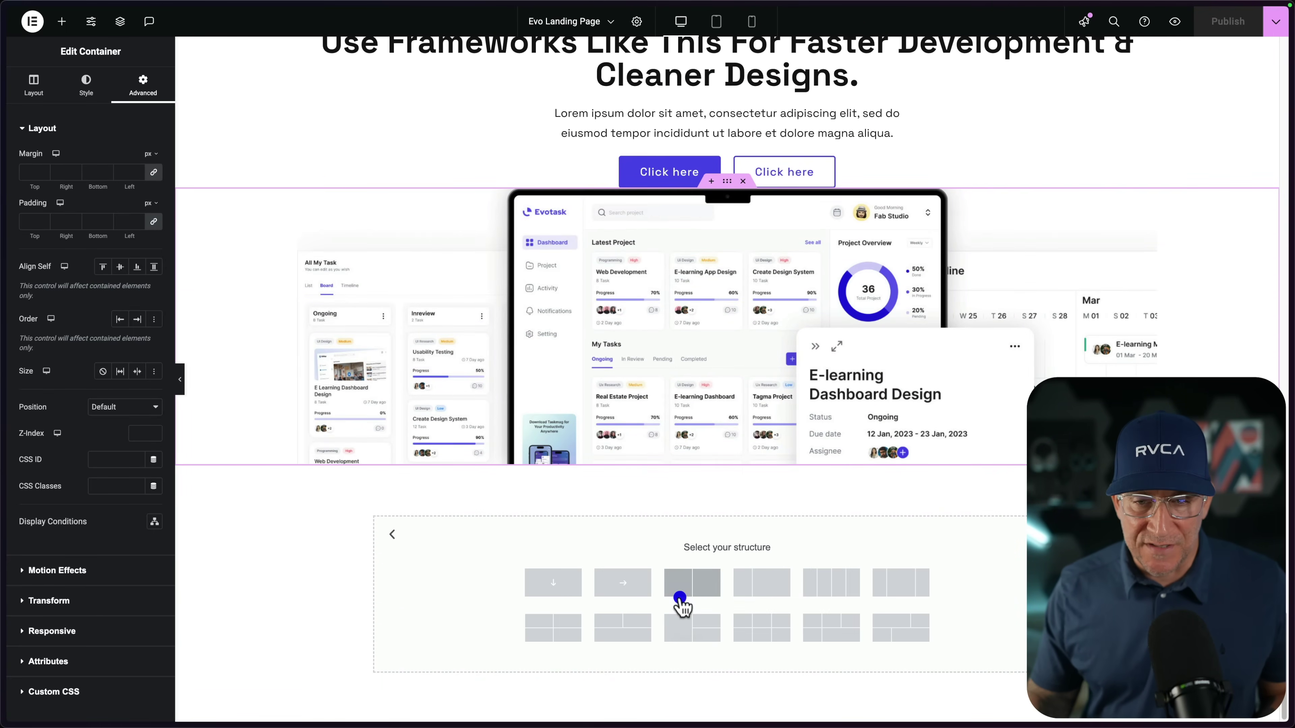
left_click(555, 586)
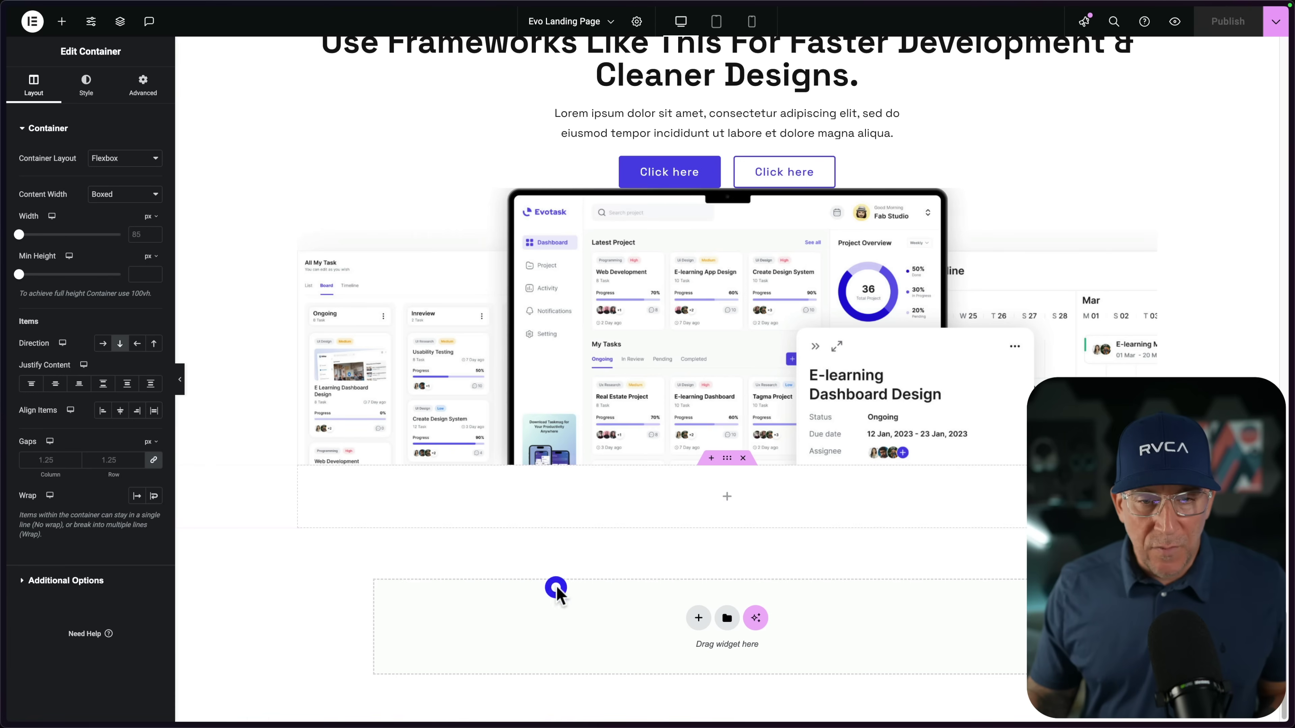
left_click(728, 457)
left_click(62, 21)
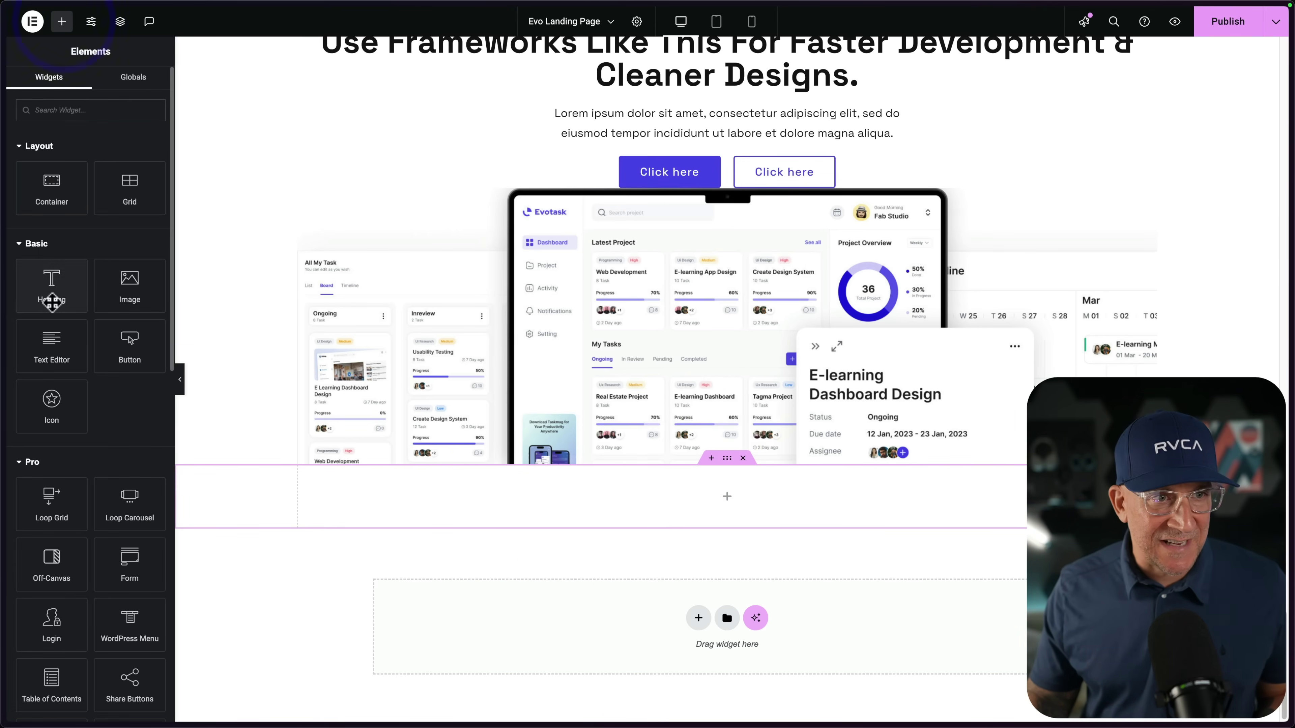
left_click_drag(53, 303, 651, 521)
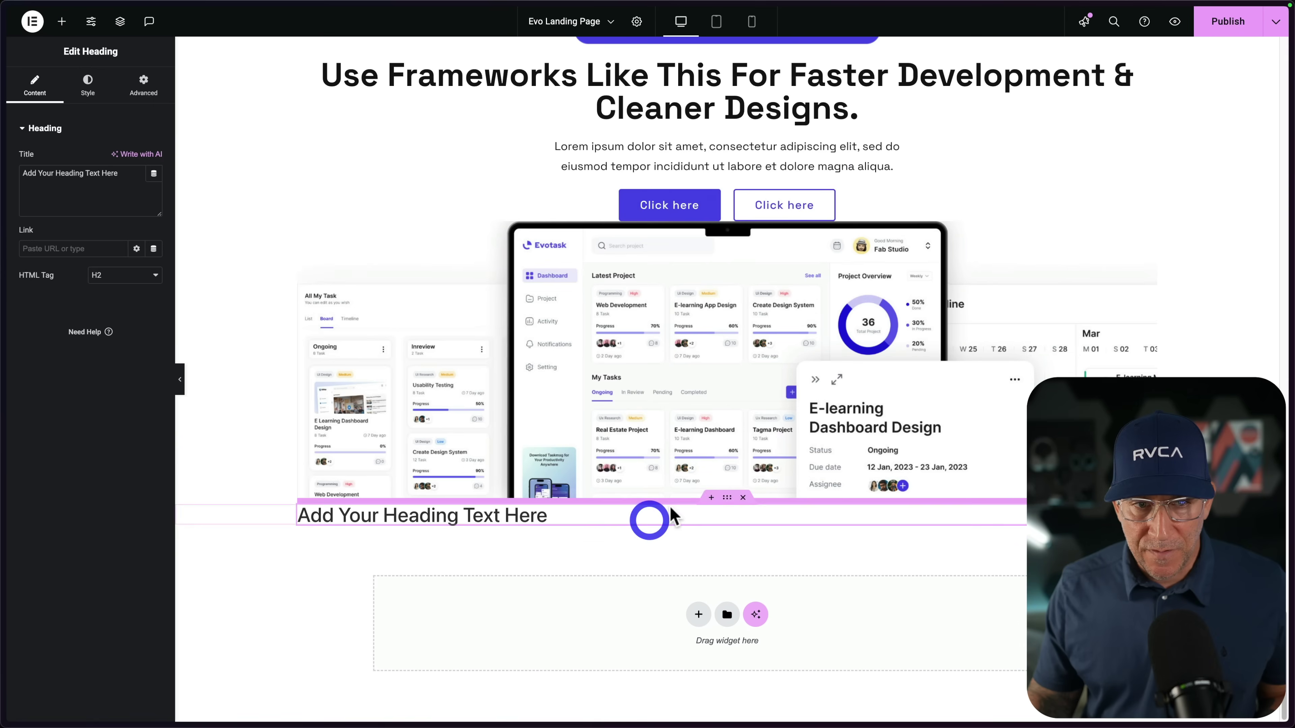
Step: Test the container's padding in rem (10), check mobile view, then clear the padding
left_click(727, 498)
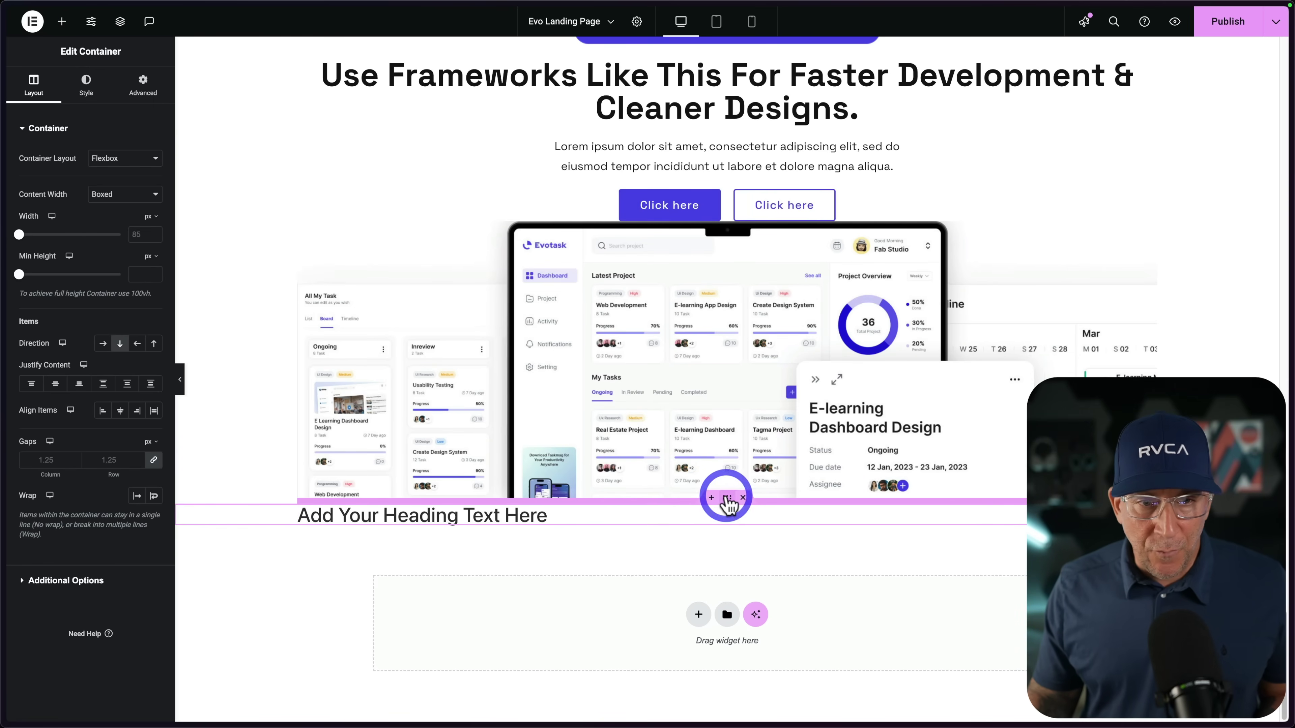
left_click(145, 87)
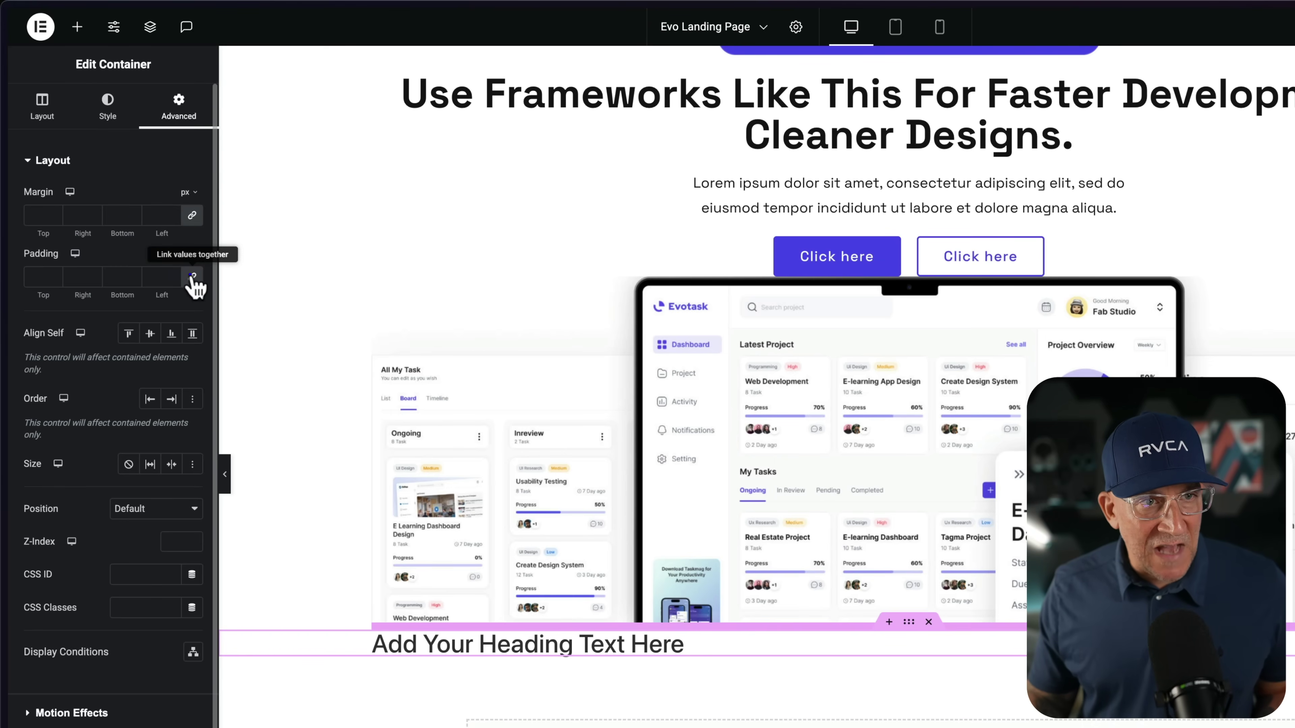
left_click(187, 258)
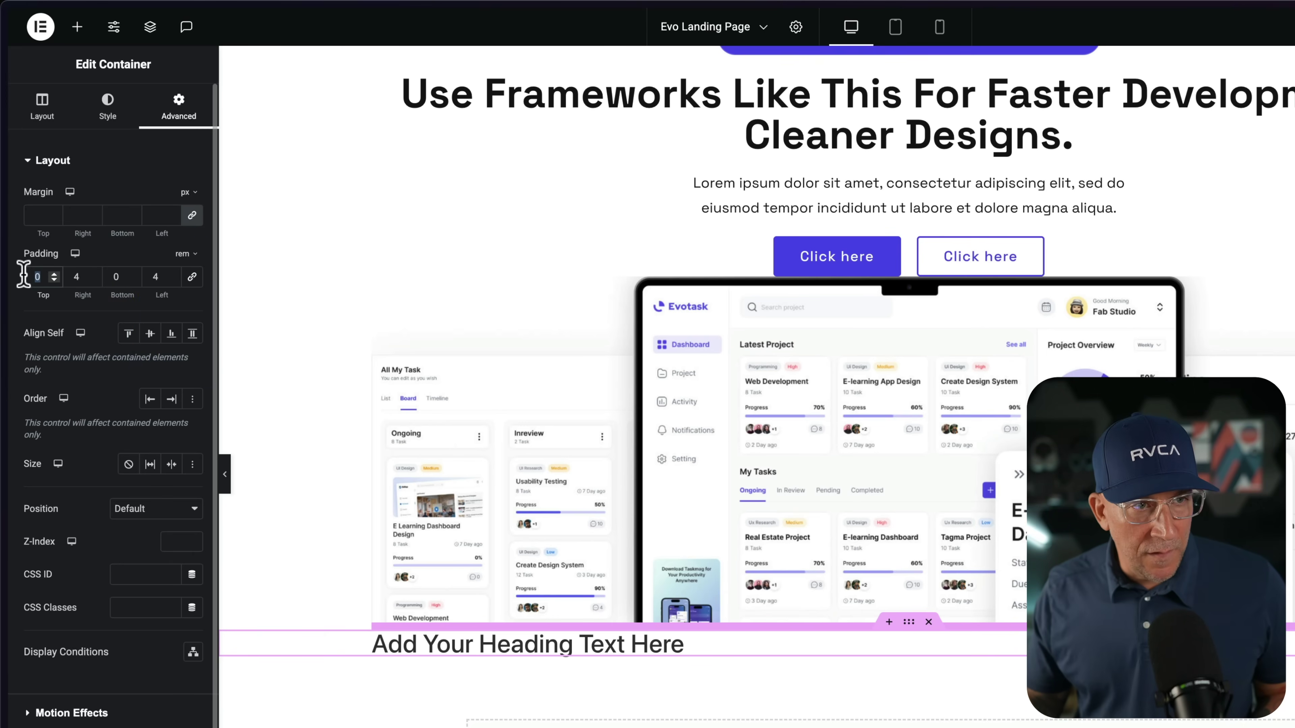
type("10")
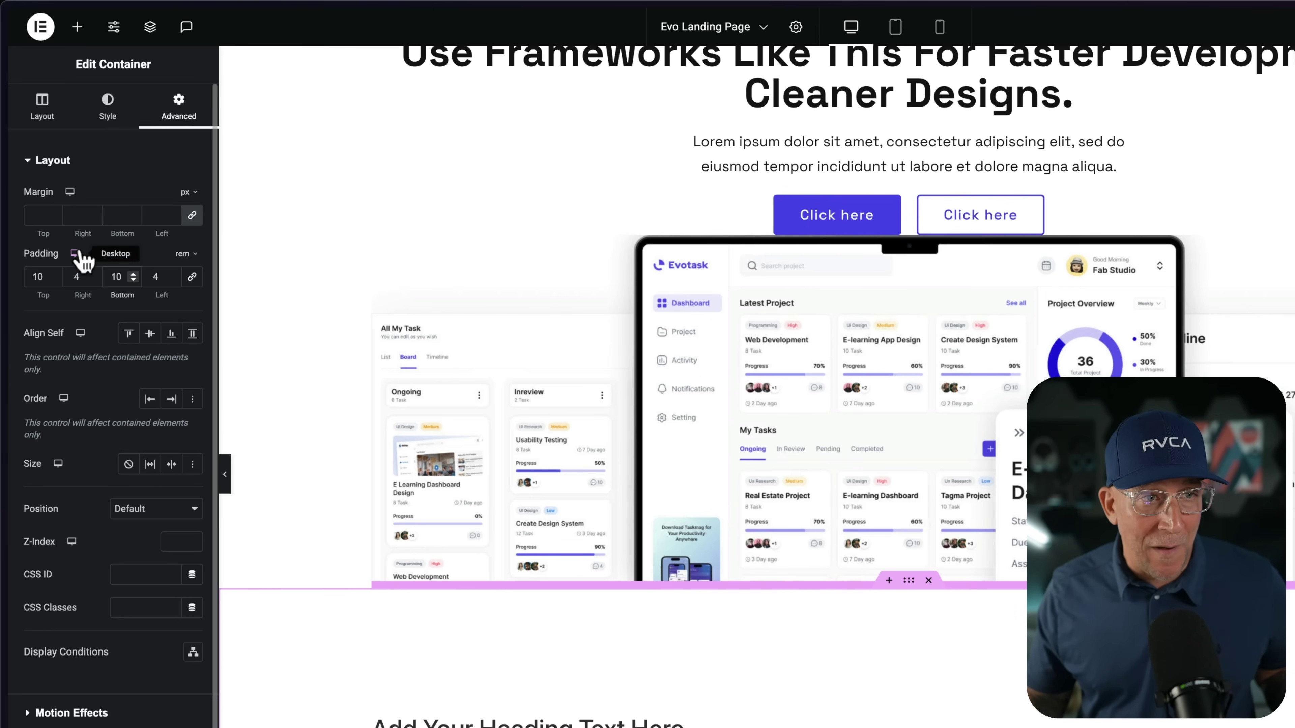
left_click(75, 301)
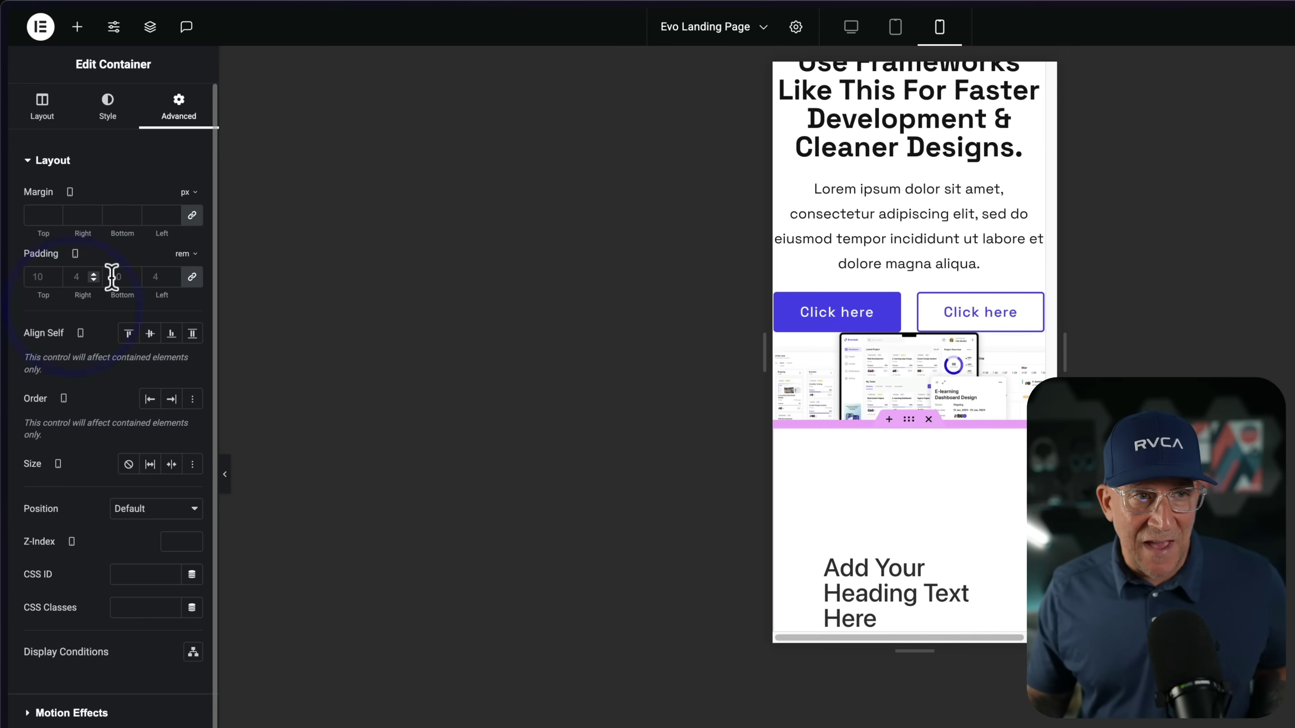
left_click(192, 277)
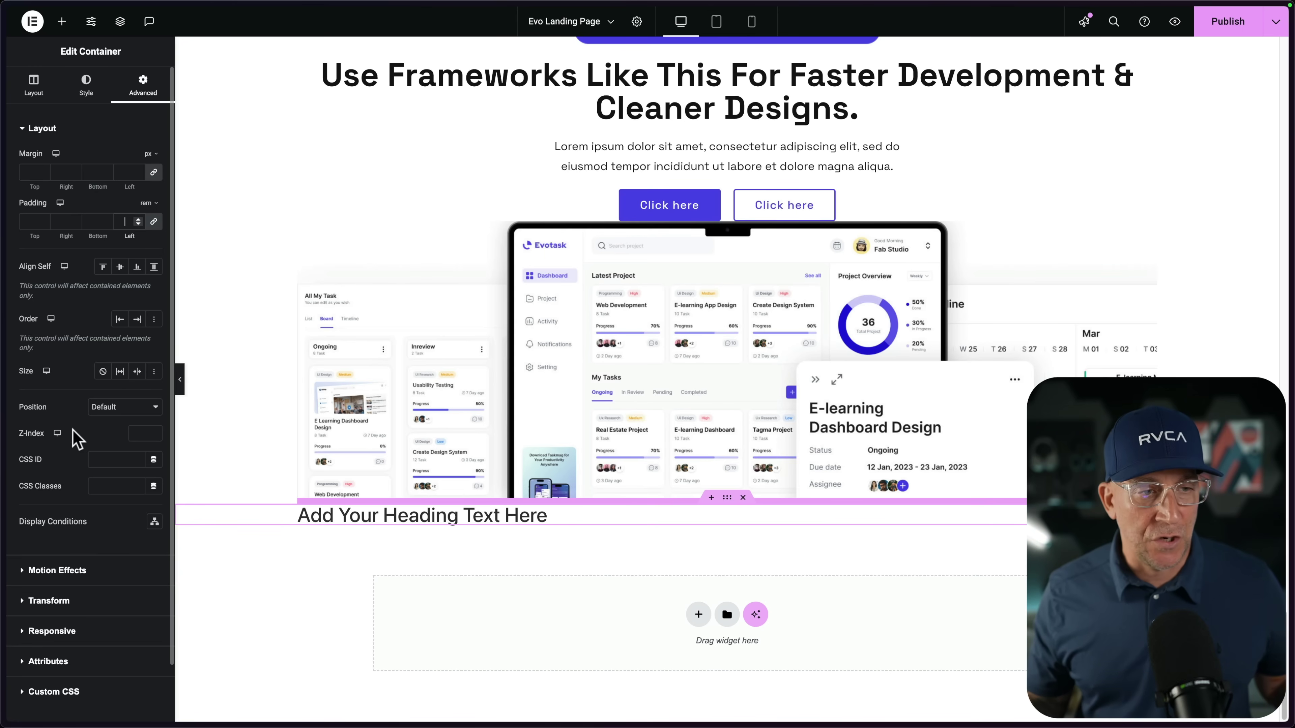
Step: Enter section-s in the heading container's CSS Classes, fixing typos, then reselect the container
scroll(76, 439, "down", 2)
left_click(98, 426)
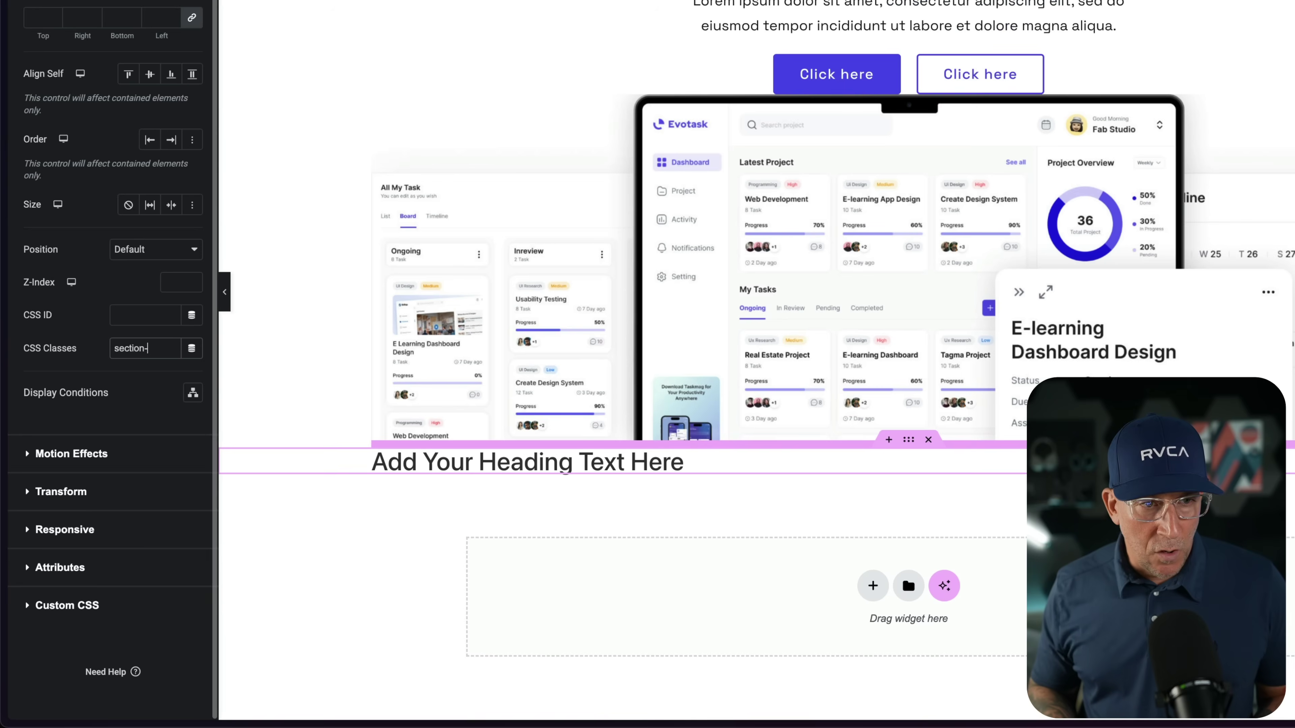
type("xl")
key("BackSpace")
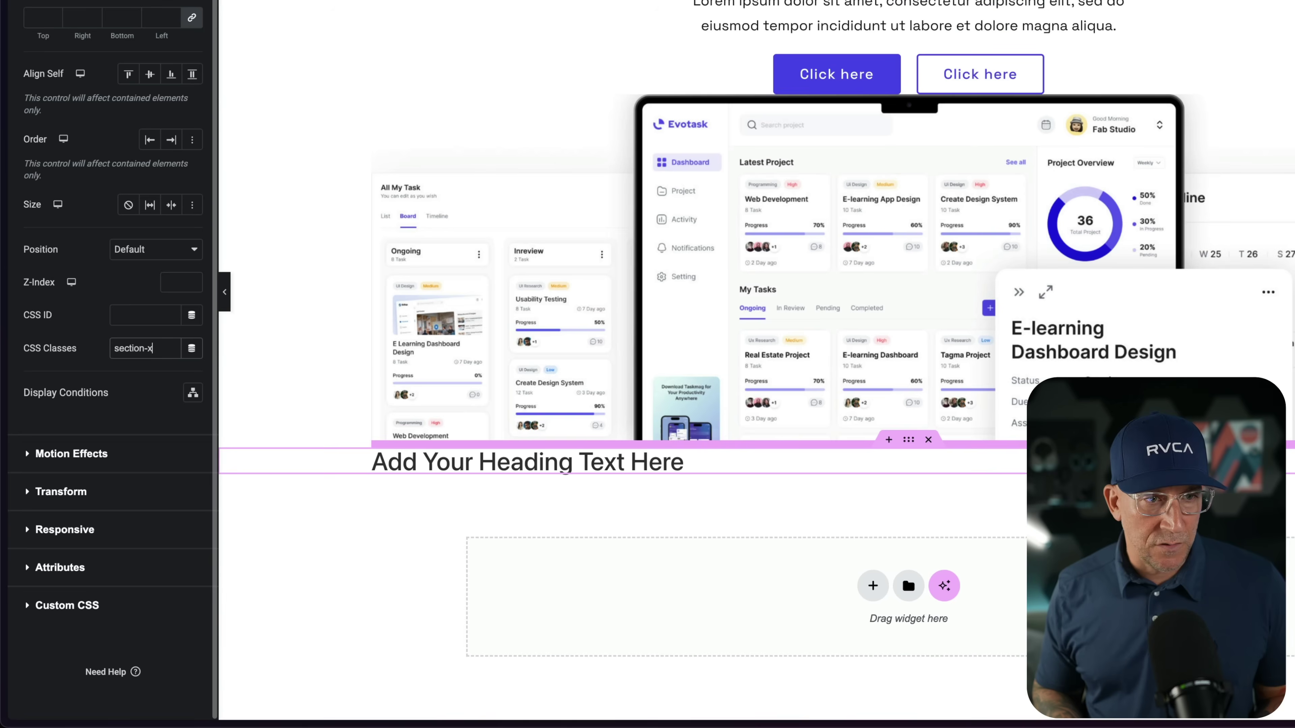
type("x")
key("BackSpace")
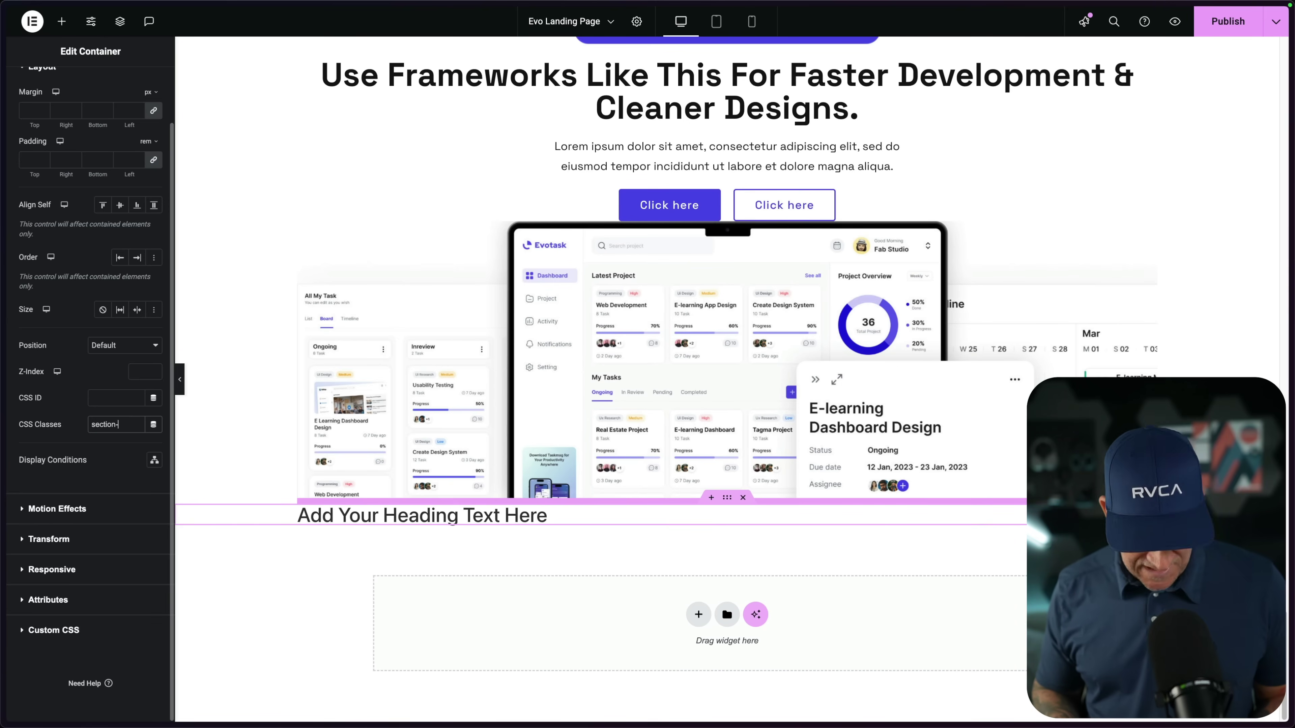
type("s")
left_click(32, 21)
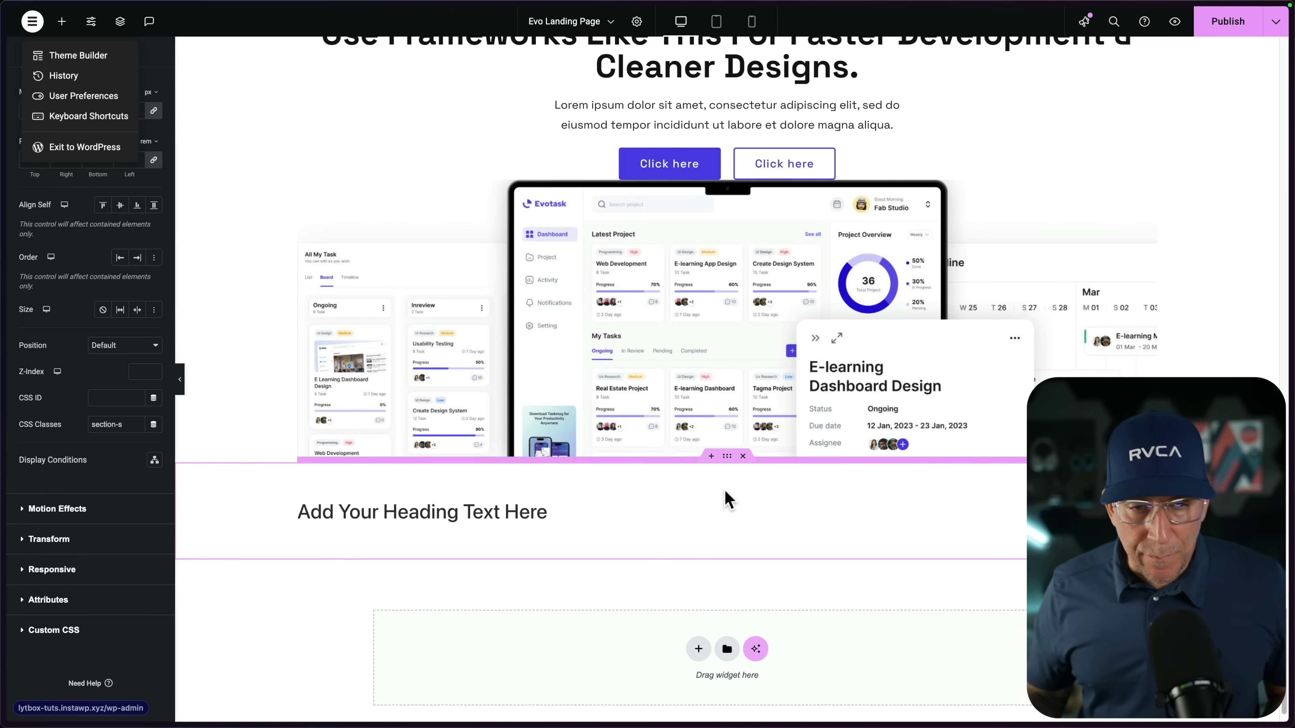
left_click(727, 456)
left_click(728, 457)
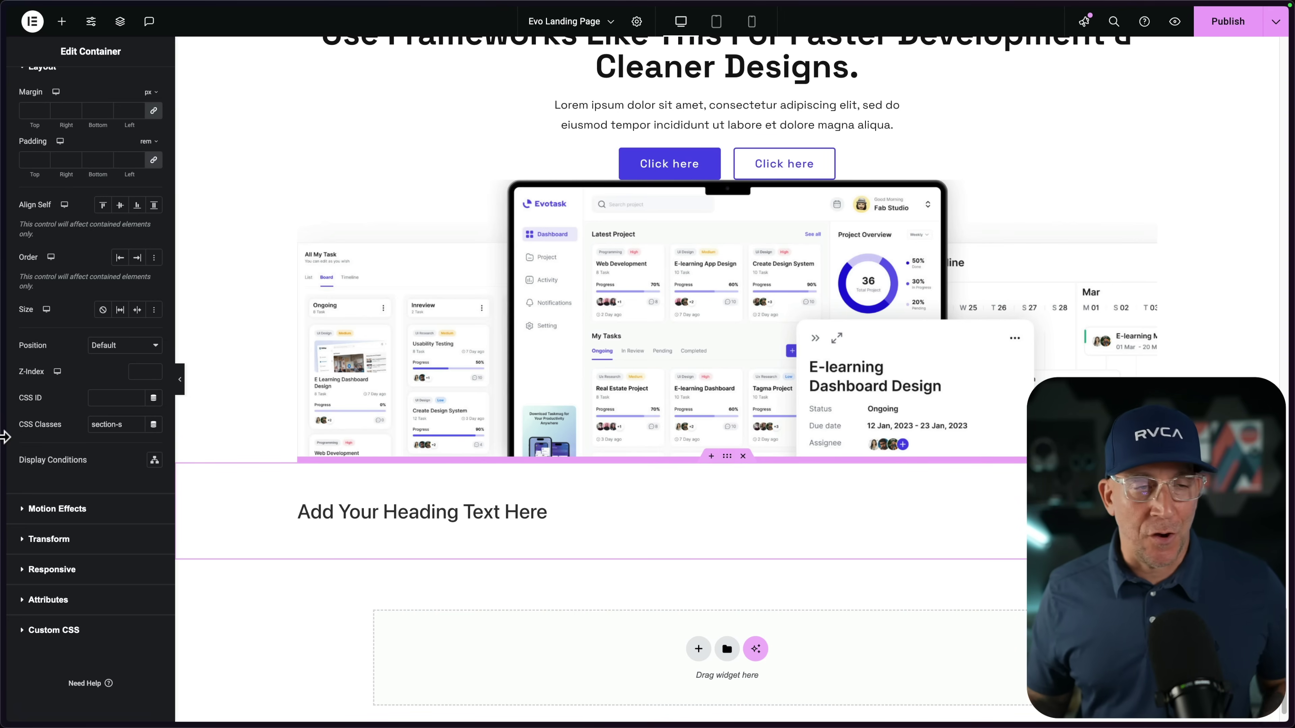
Step: Resize the Example Page's responsive preview through 1657, 1309 and 464 px, ending at desktop width
mouse_move(29, 376)
left_click(70, 287)
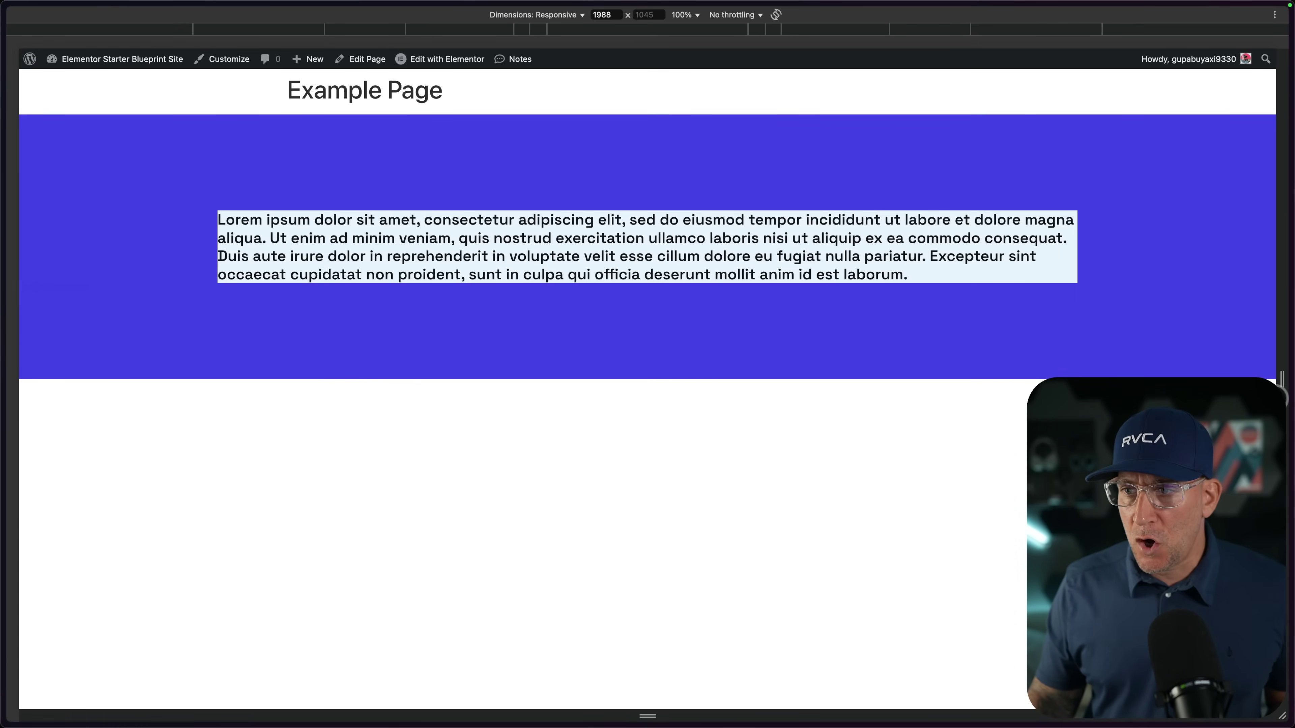
left_click_drag(1281, 388, 1110, 380)
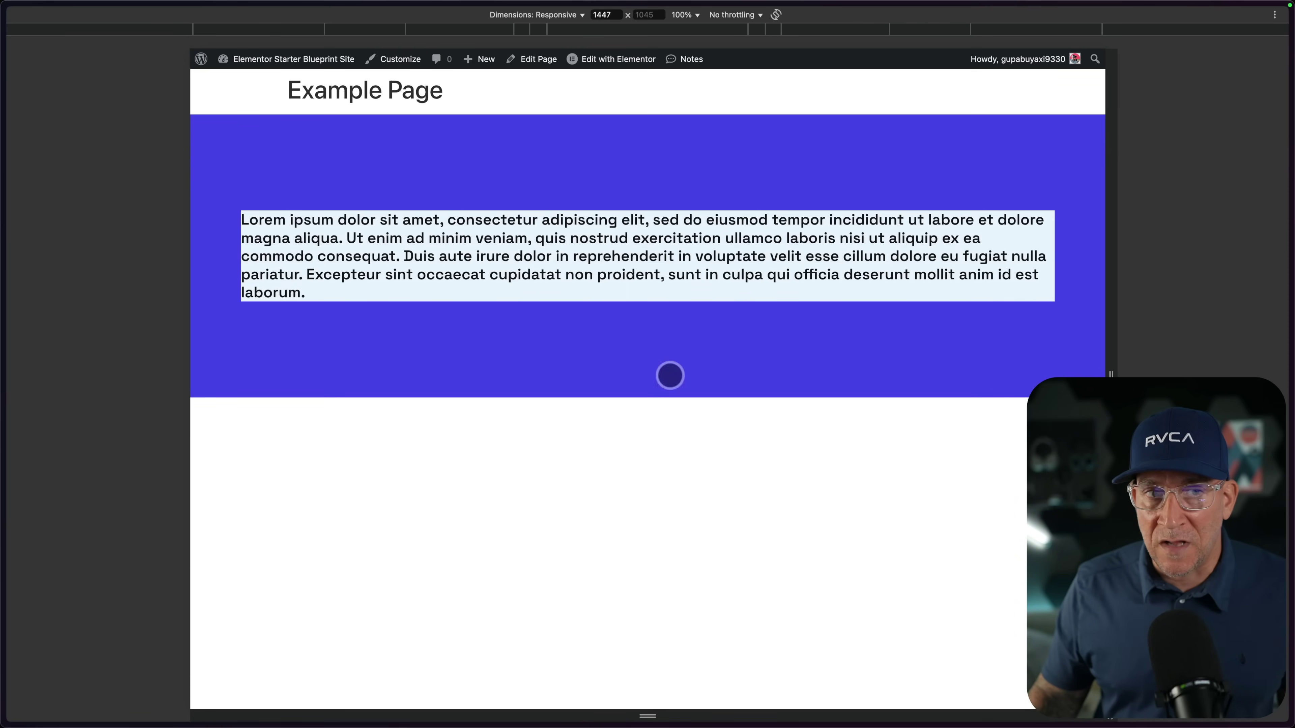
left_click_drag(1110, 375, 768, 426)
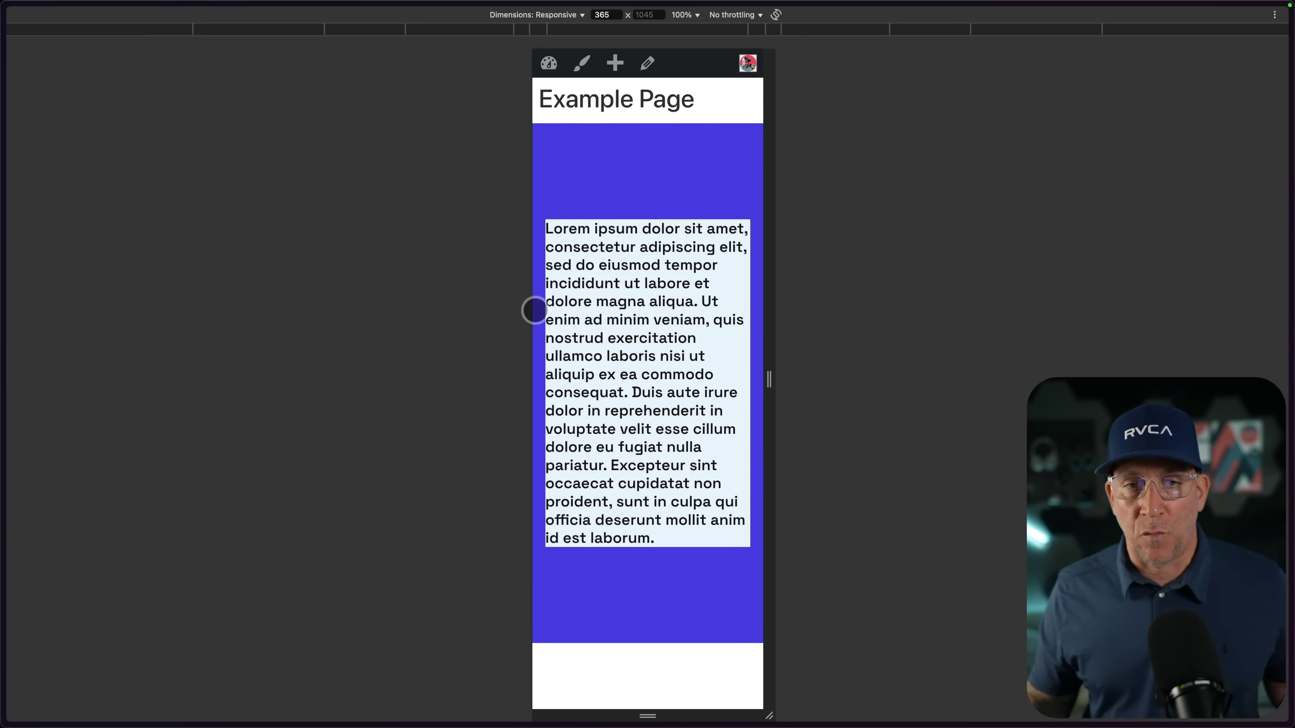
left_click_drag(773, 387, 804, 382)
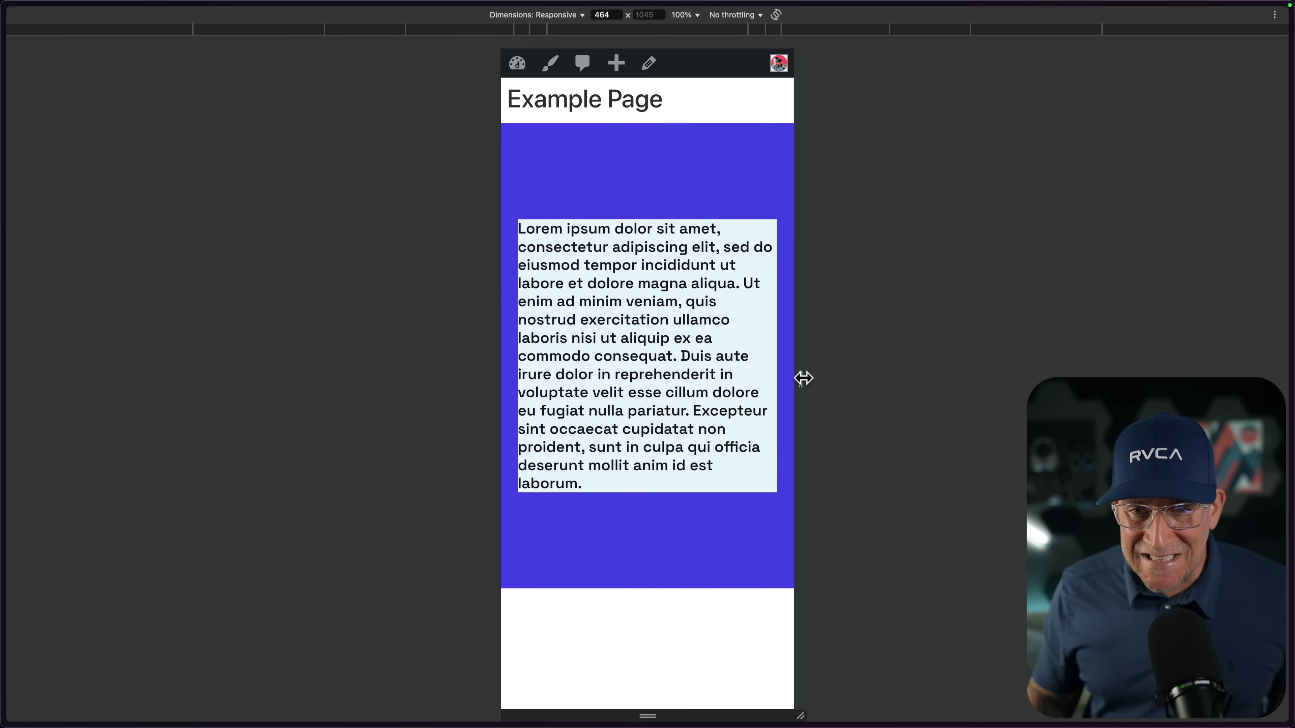
left_click_drag(804, 376, 820, 405)
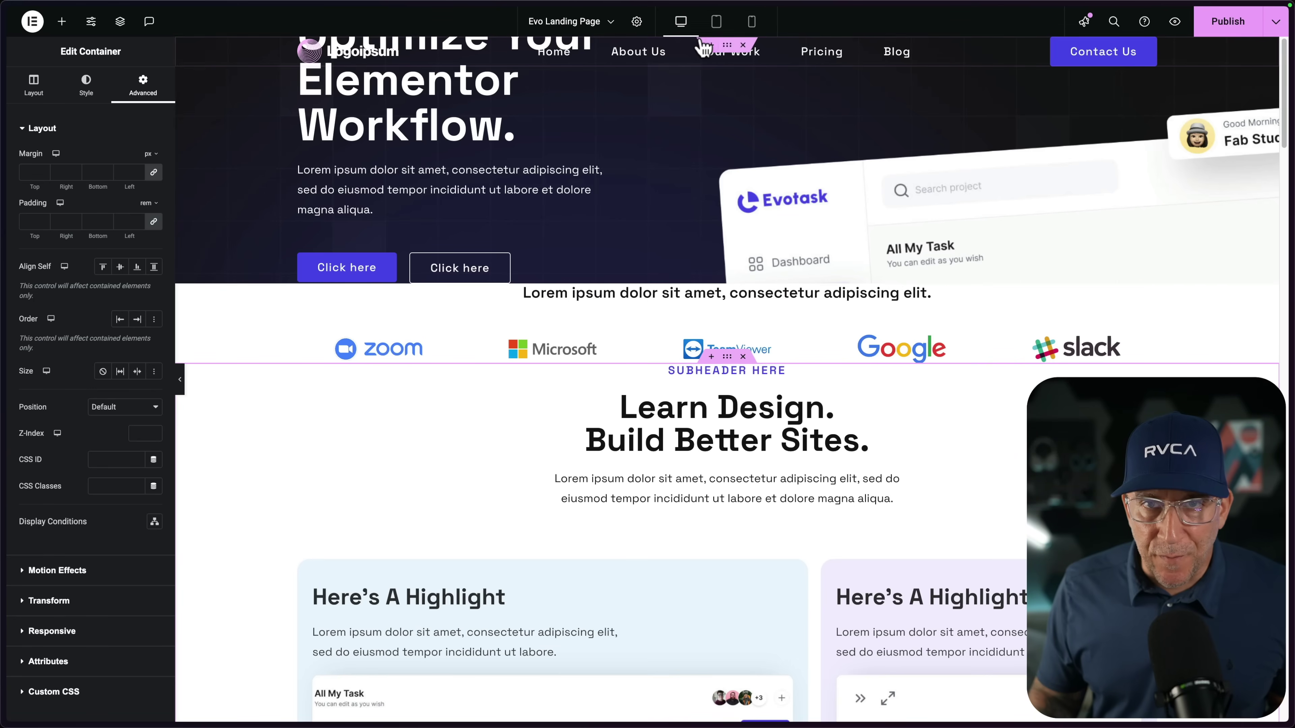
Step: Give the header the section-header class and clear the hero container's class
left_click(727, 44)
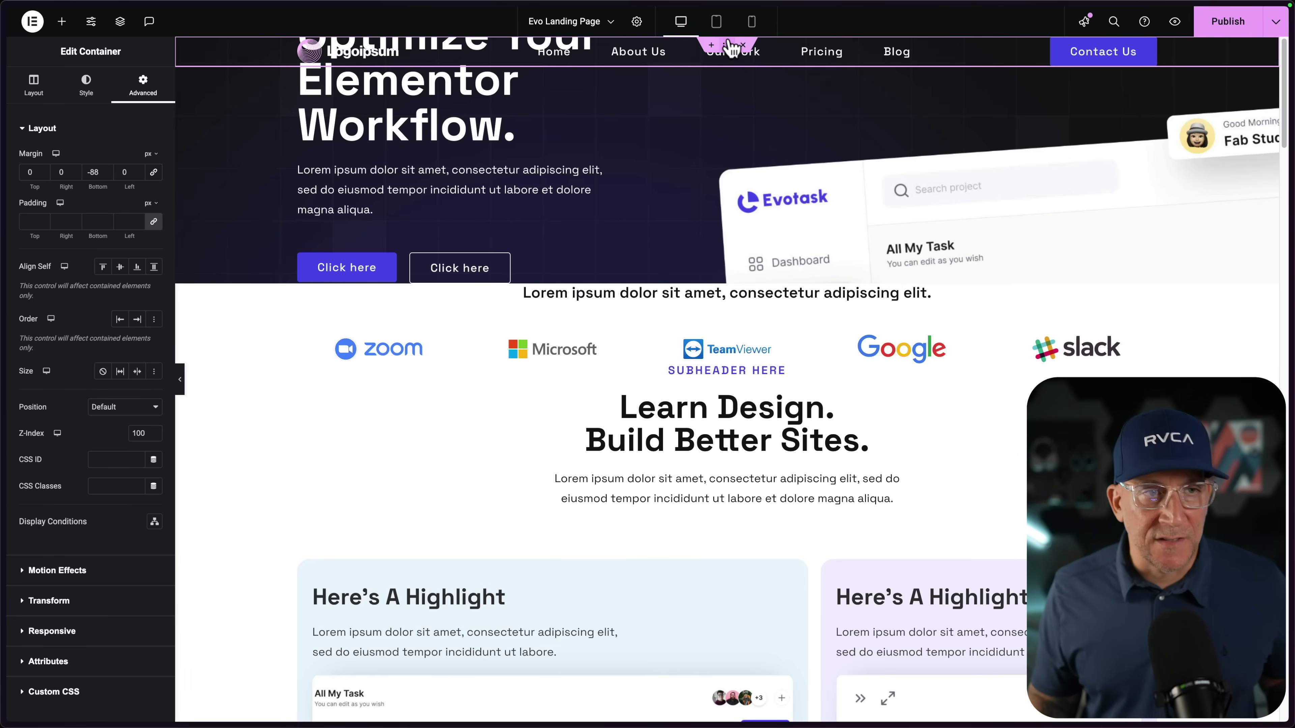
left_click(122, 487)
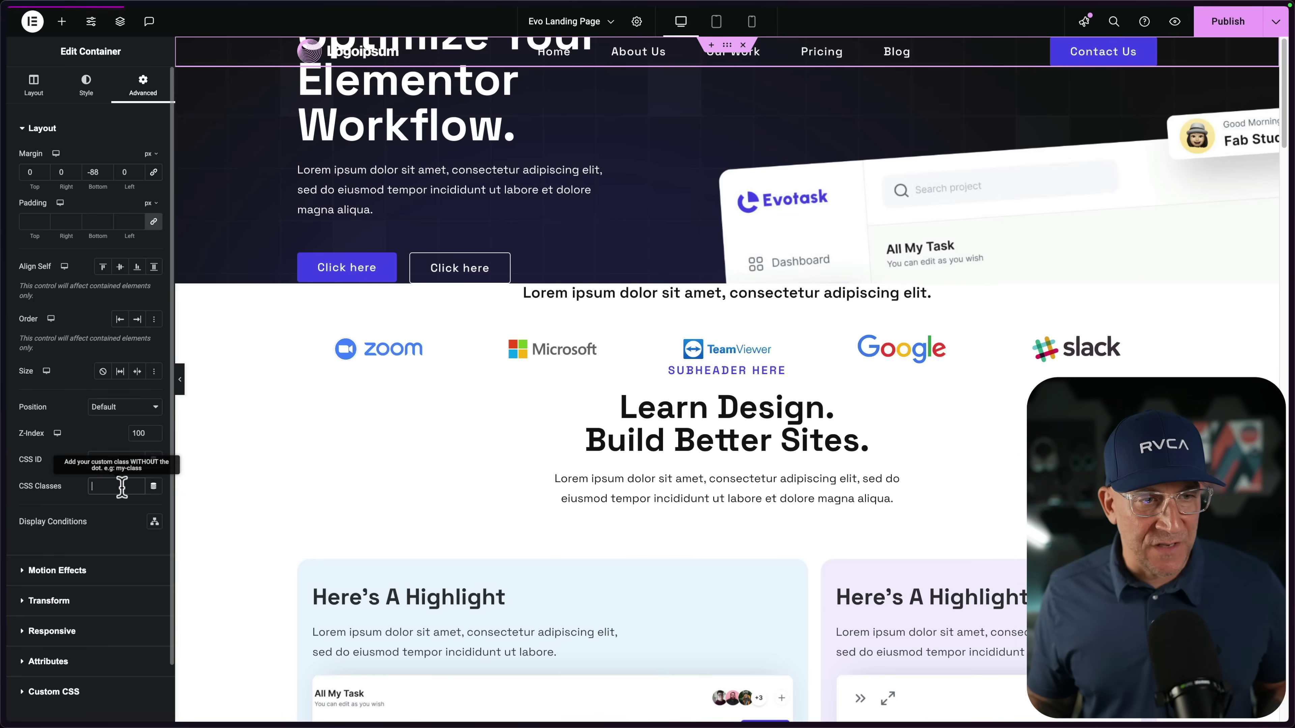
type("-header")
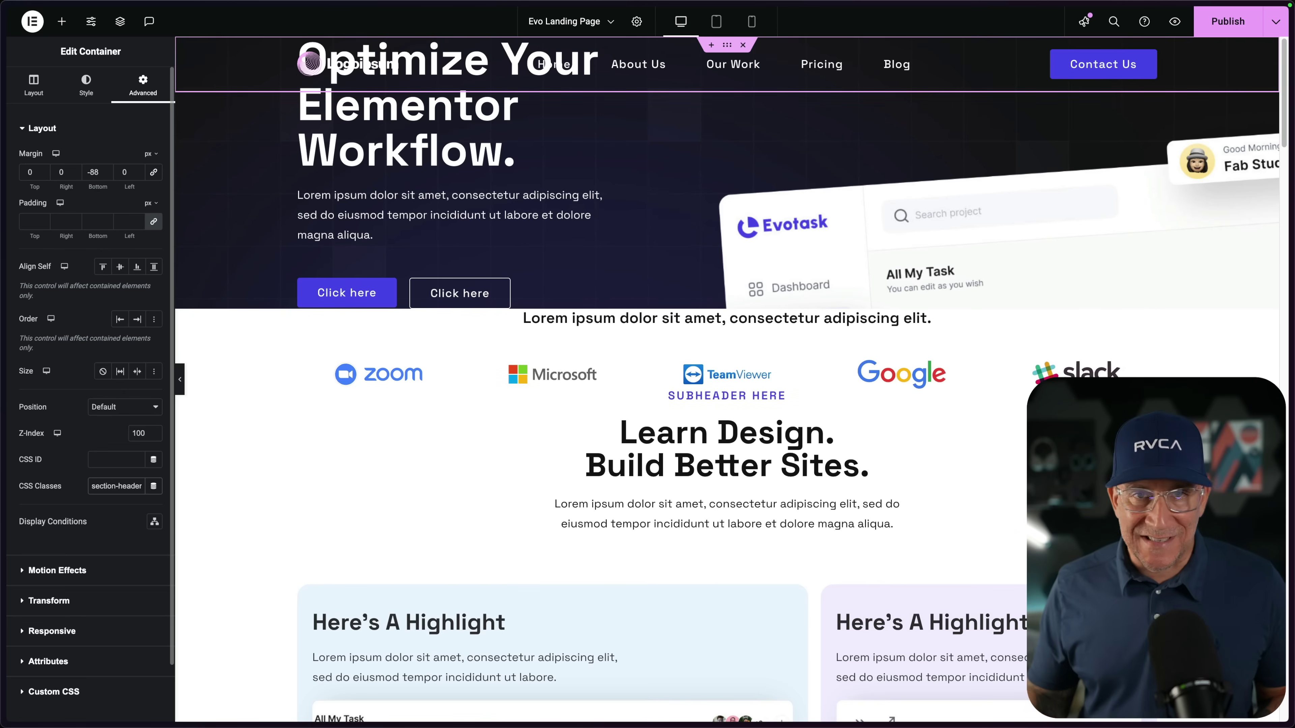
right_click(238, 168)
left_click(265, 187)
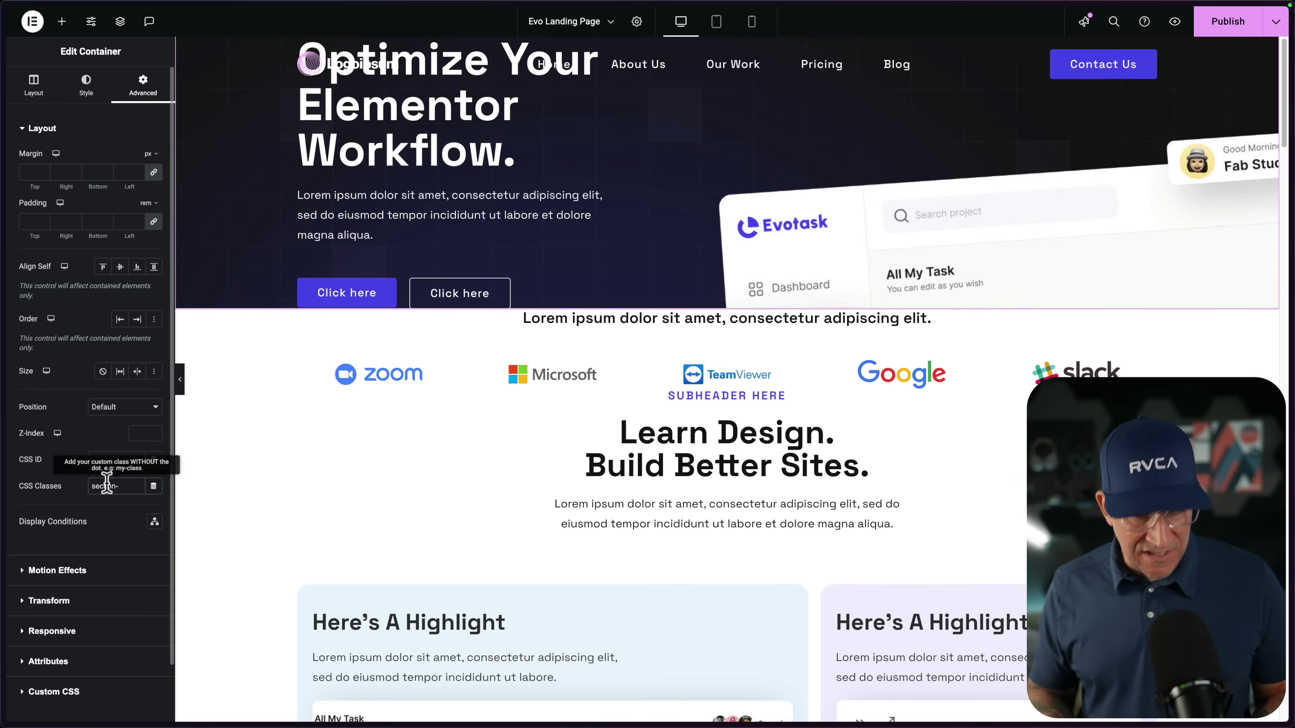
key("ctrl+a")
key("BackSpace")
Step: Set the logos section's class to section-l, replacing the section-m entry
scroll(731, 426, "down", 5)
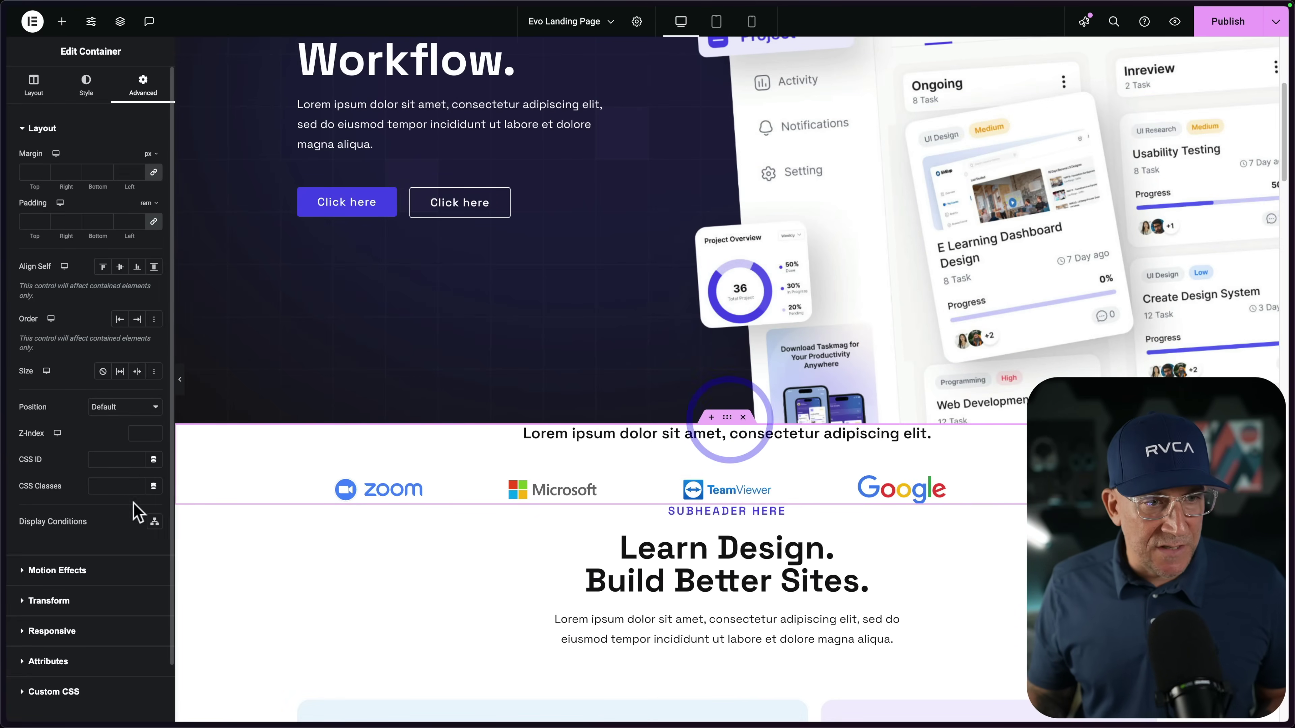
left_click(111, 487)
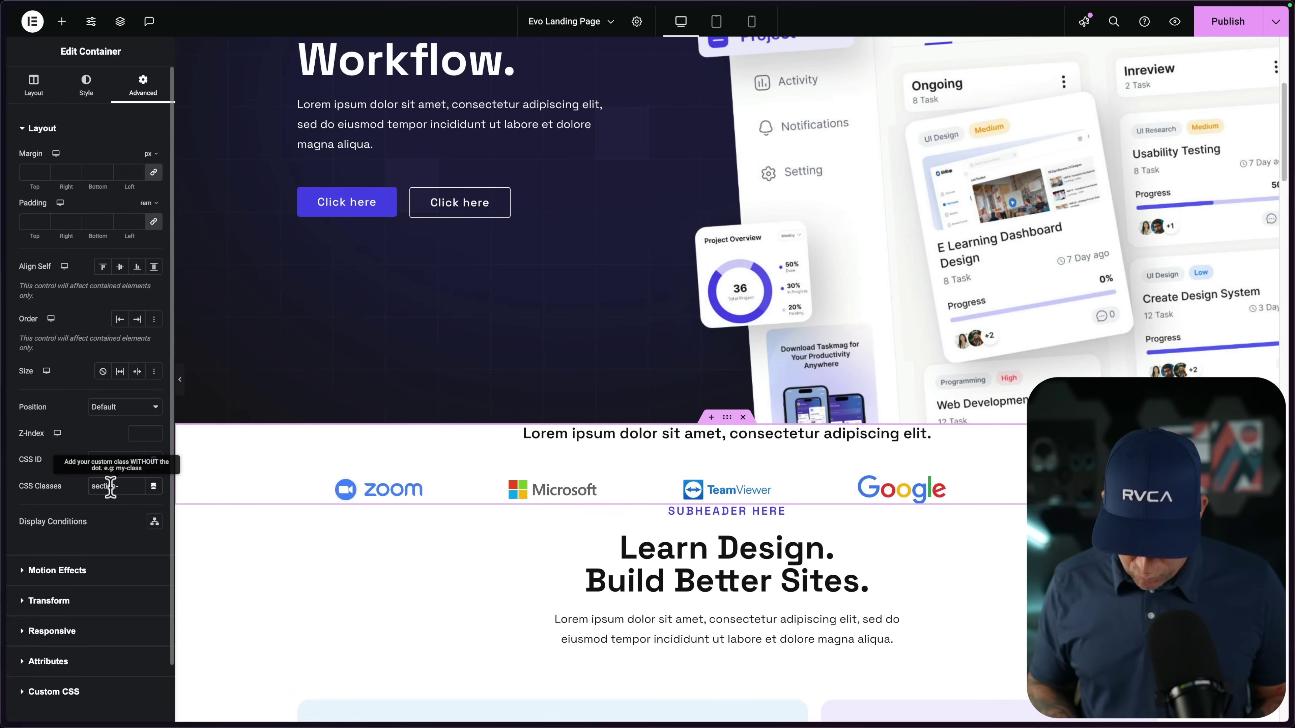
type("-m")
scroll(668, 529, "down", 4)
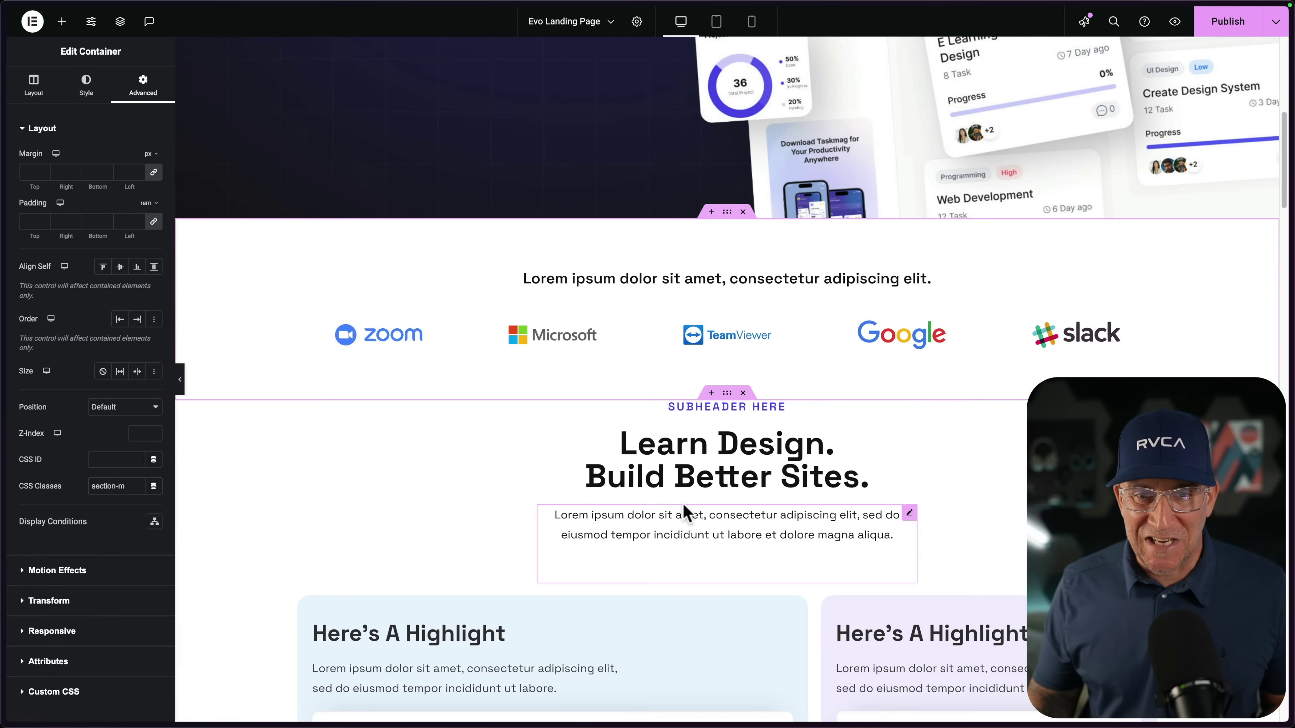
key("ctrl+a")
key("BackSpace")
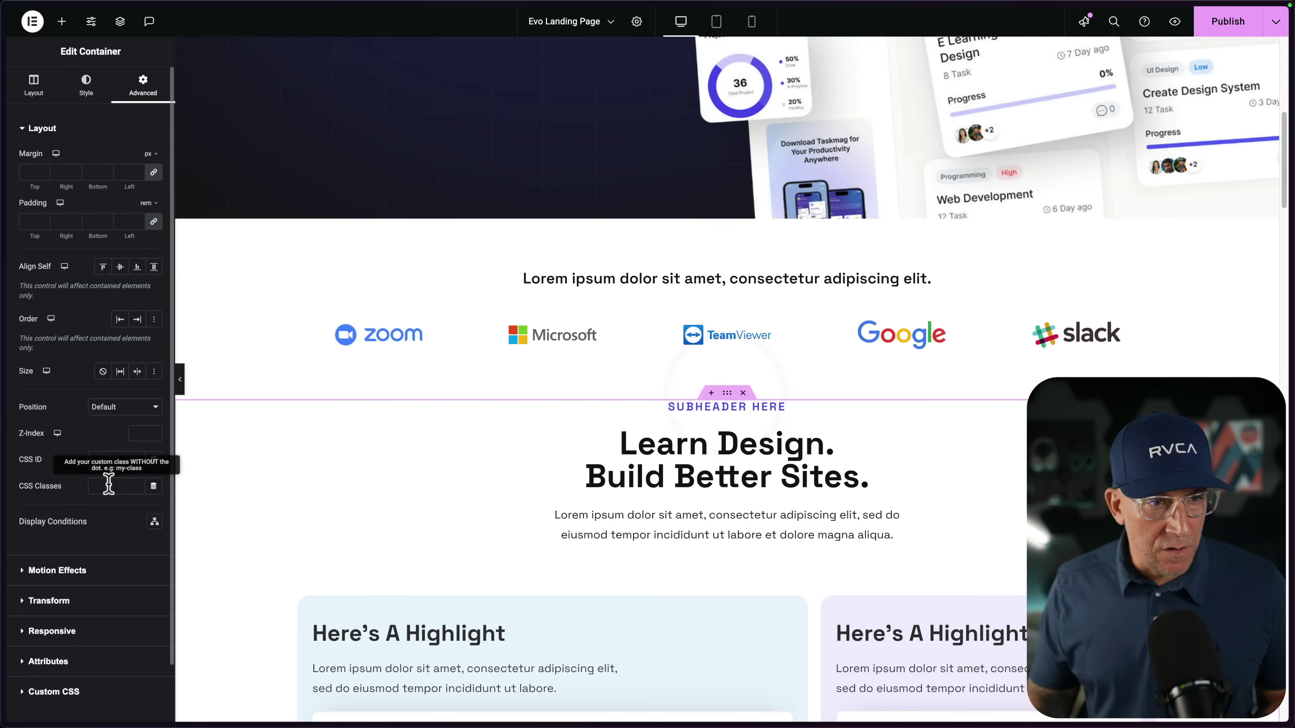
type("section-l")
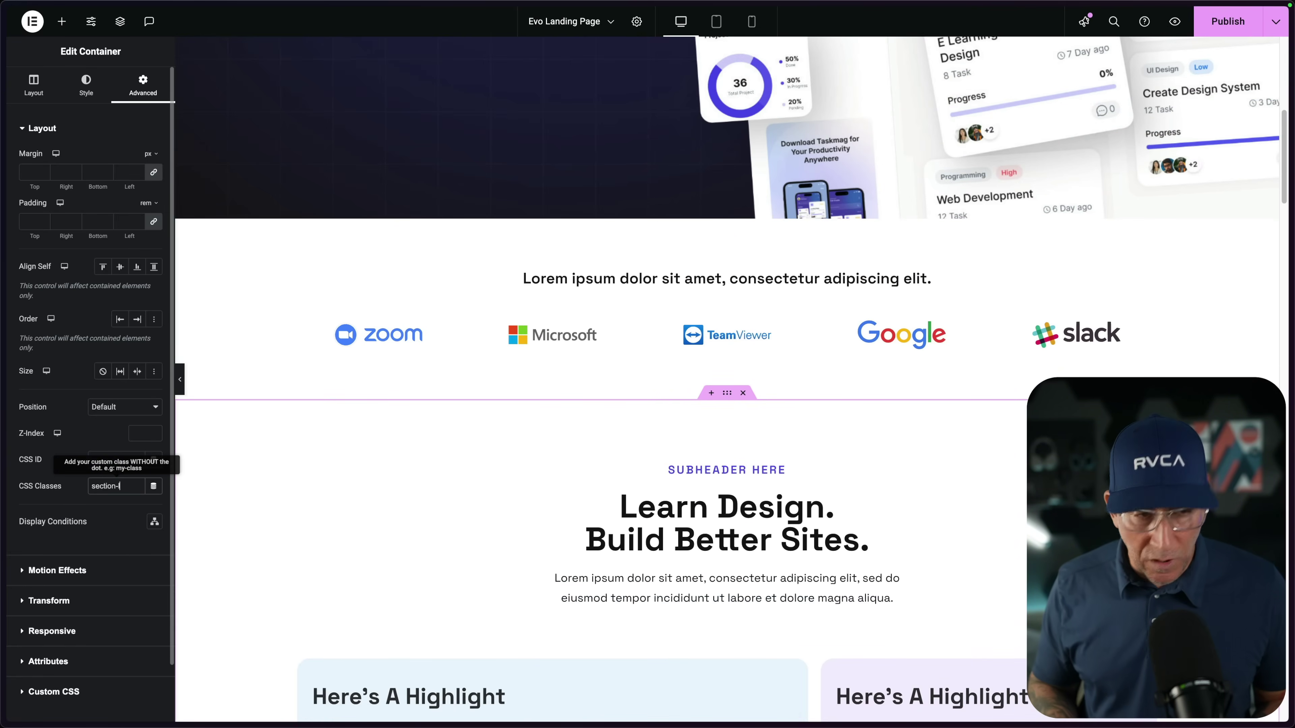
Step: Replace the next section's class with section-l
scroll(593, 509, "down", 10)
scroll(619, 505, "down", 8)
key("ctrl+a")
key("BackSpace")
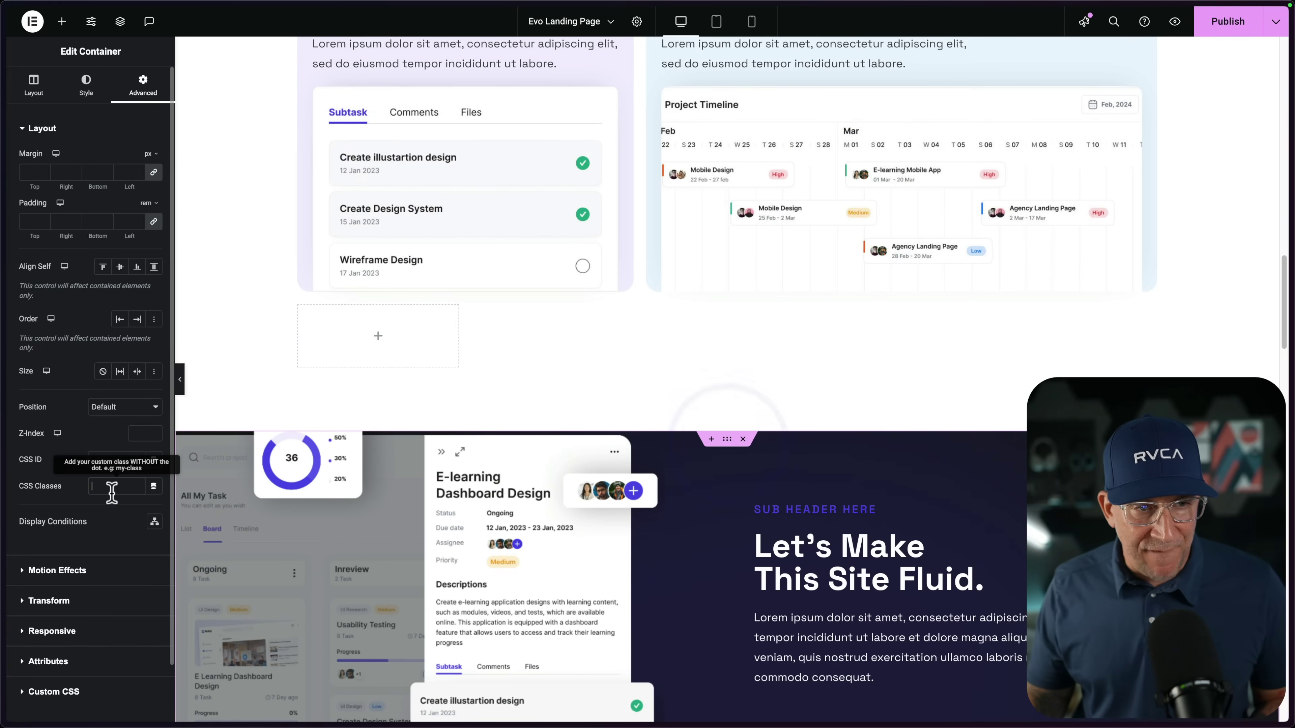
type("section-l")
scroll(610, 472, "down", 10)
Step: Select the white feature section's class field, then the grey Learn Design section
left_click(727, 392)
left_click(118, 479)
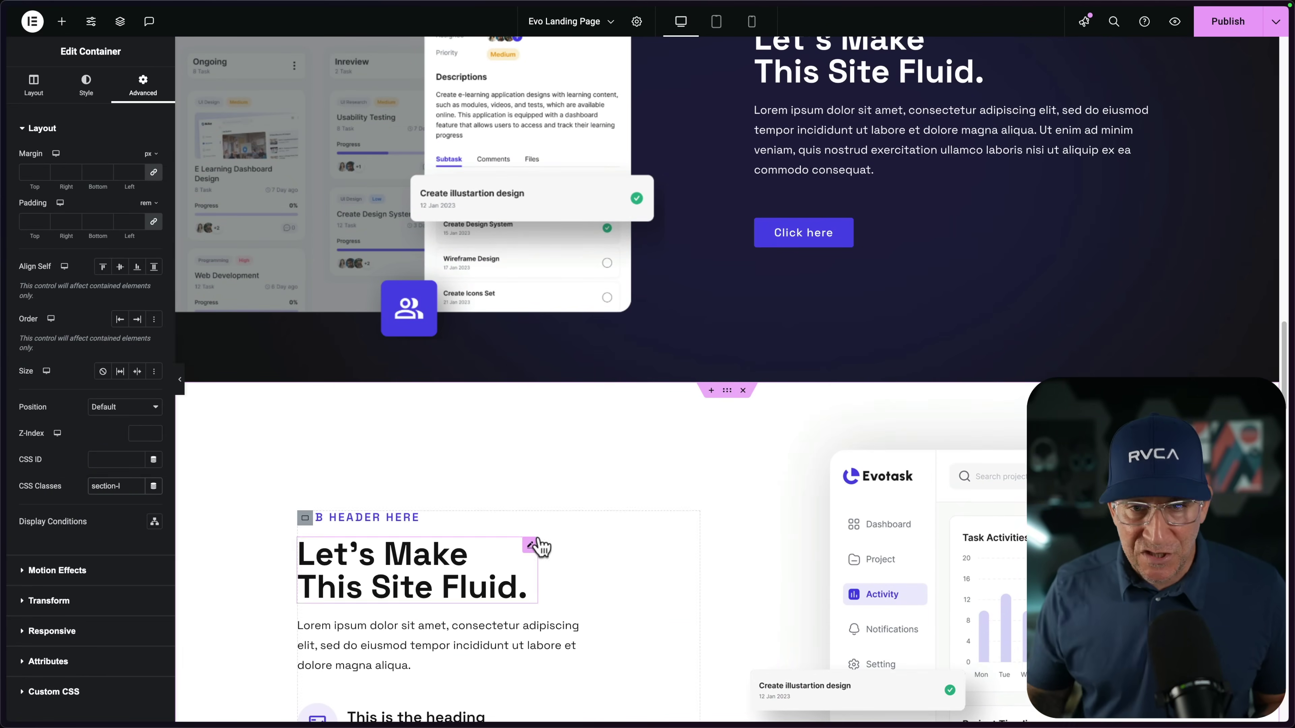
scroll(557, 525, "down", 8)
left_click(727, 461)
Step: Open the Navigator from the grey section's menu, move it higher, and expand one section
right_click(252, 490)
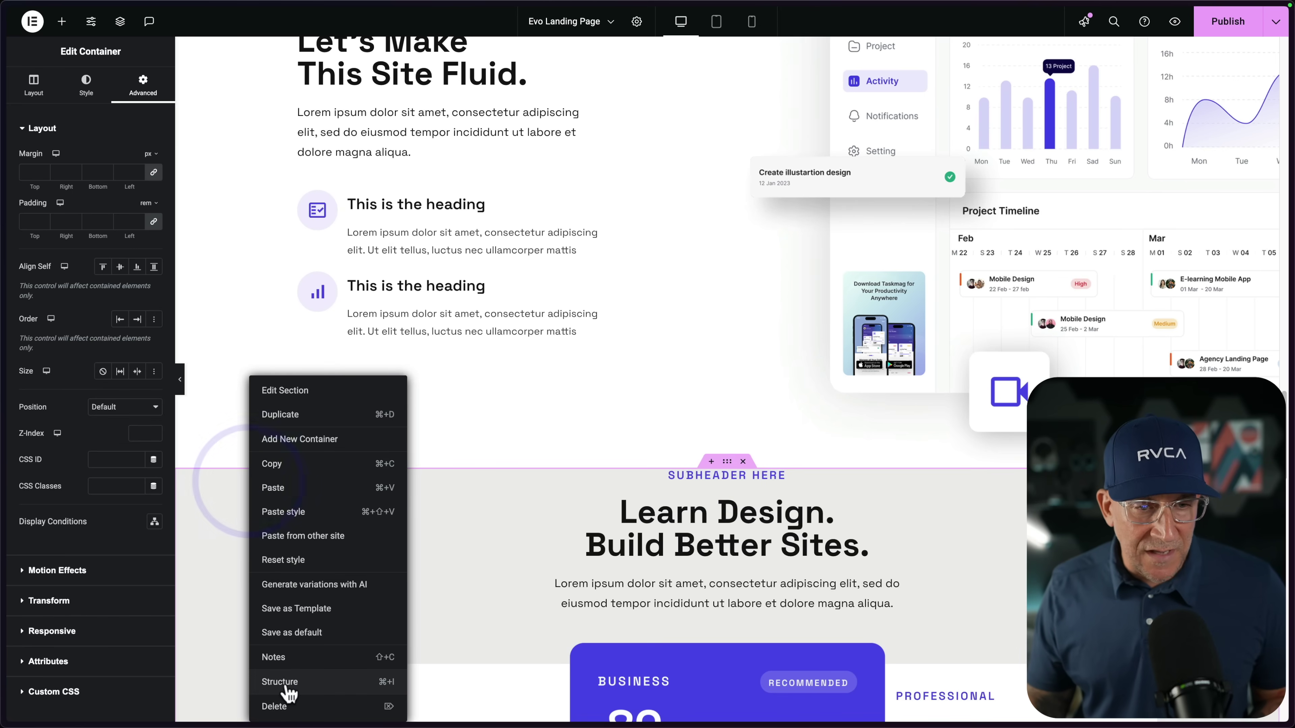
left_click(286, 684)
left_click_drag(289, 371, 312, 275)
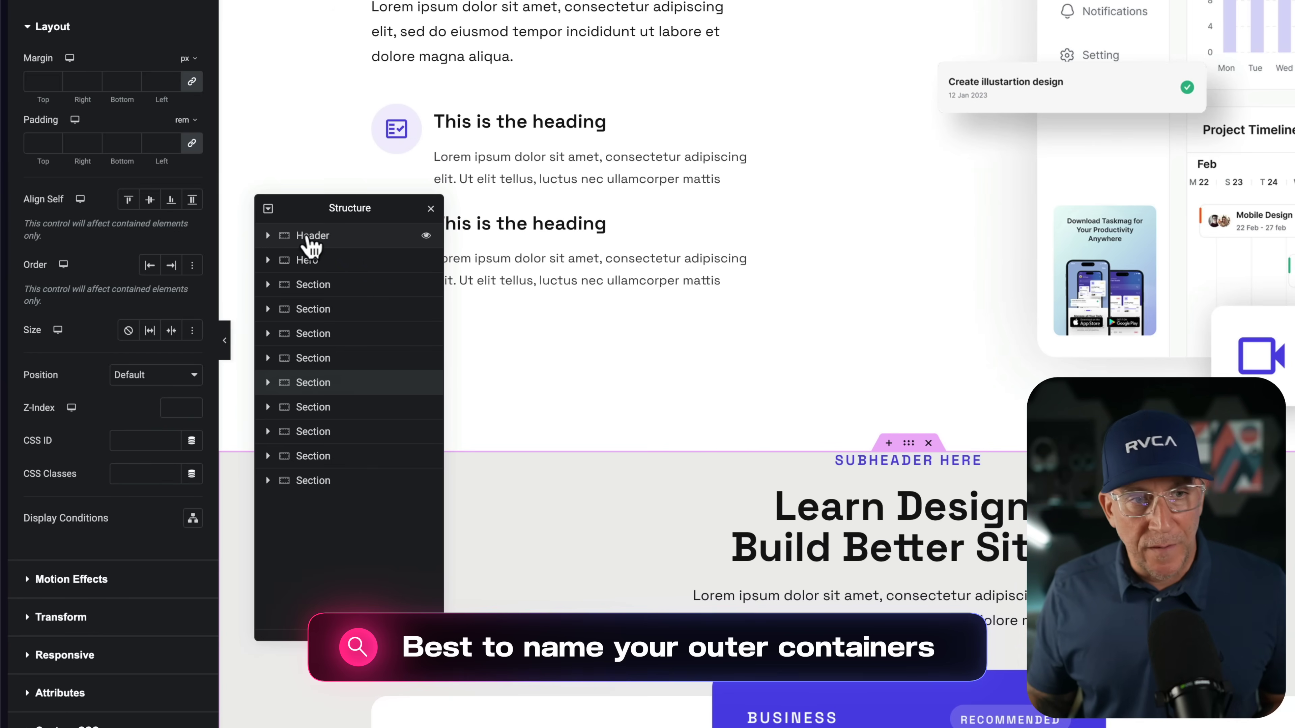
left_click(306, 363)
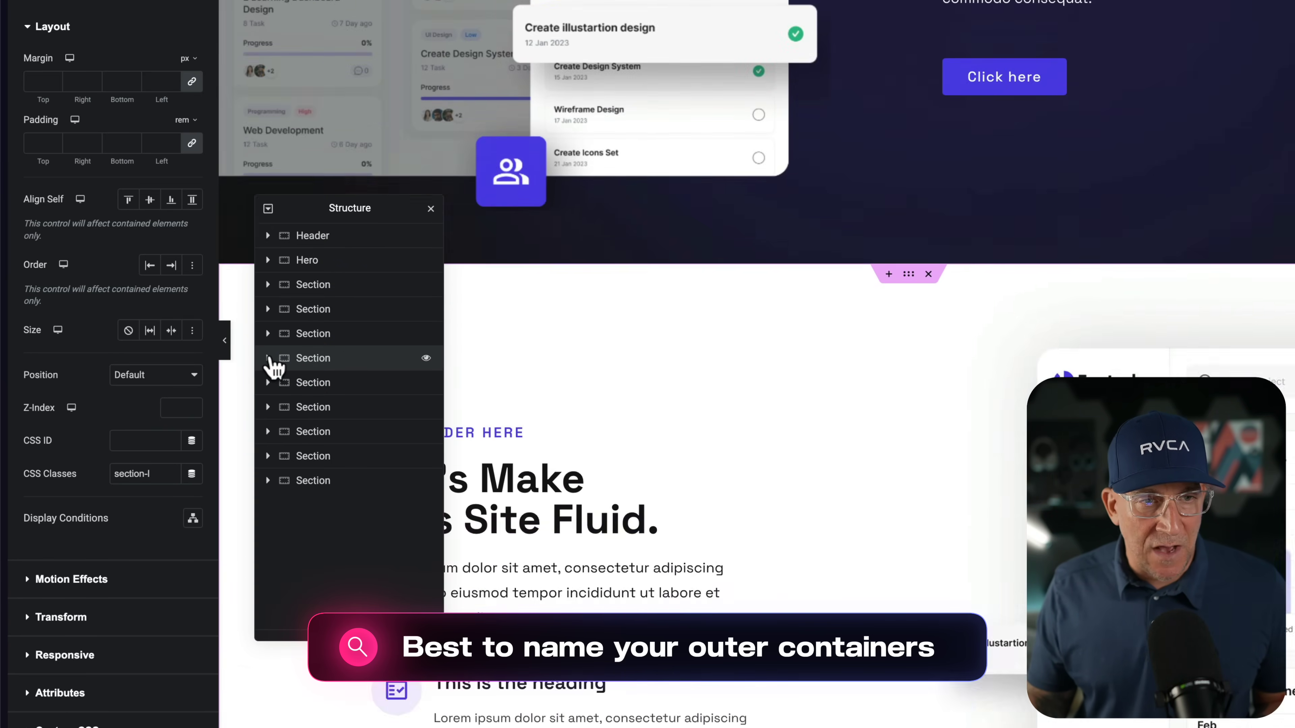
left_click(267, 359)
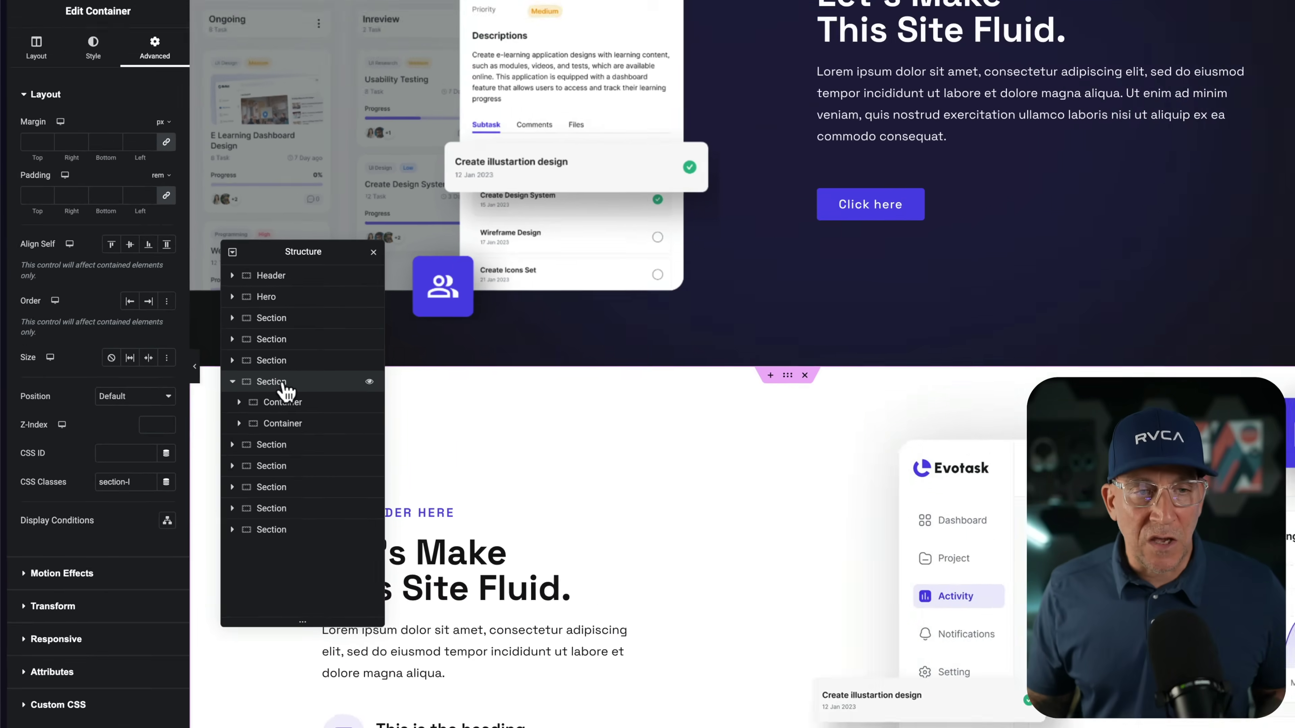
left_click(325, 358)
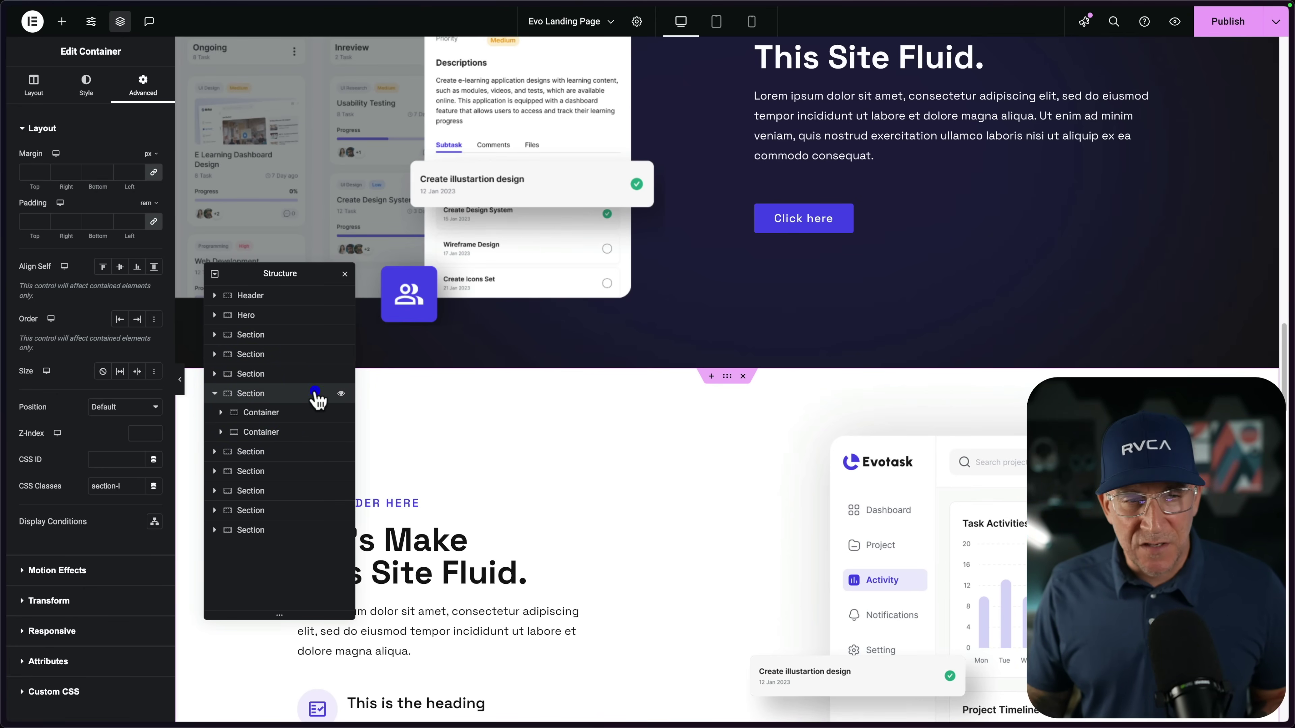
Step: Set the white container's HTML Tag to section under Additional Options
left_click(33, 84)
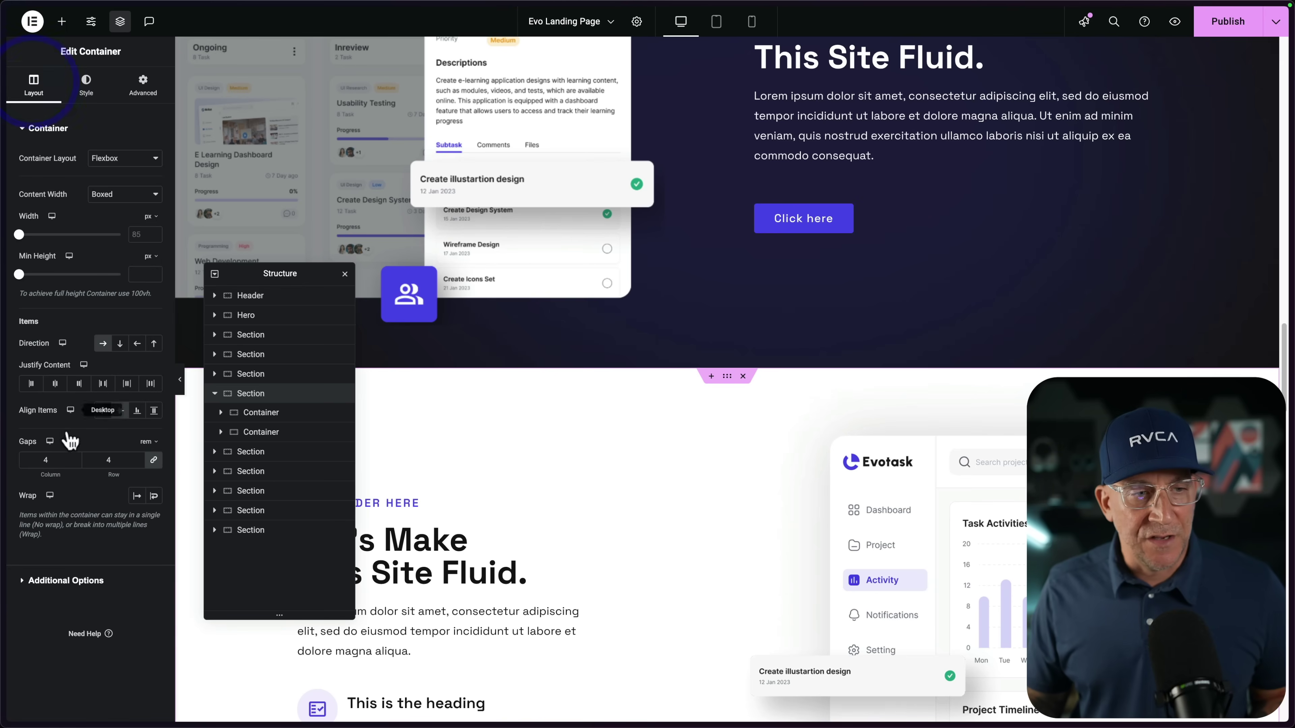
left_click(61, 583)
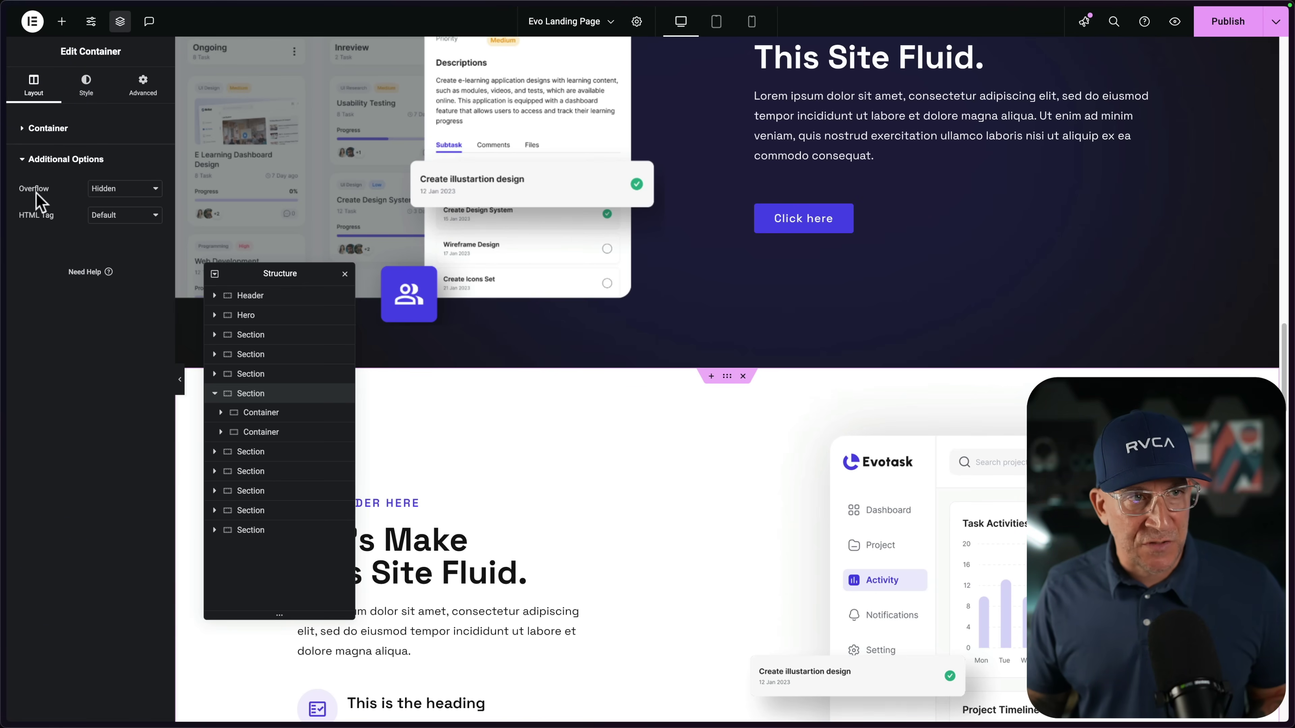
left_click(109, 215)
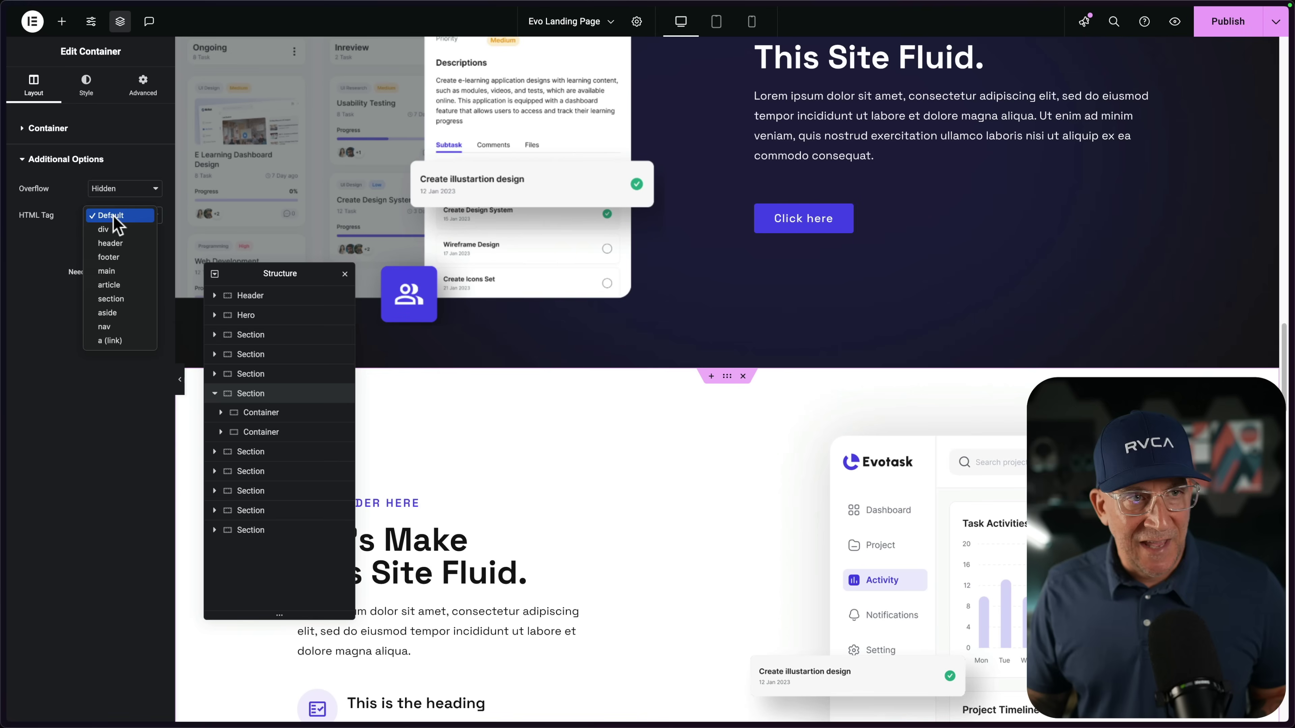
left_click(109, 300)
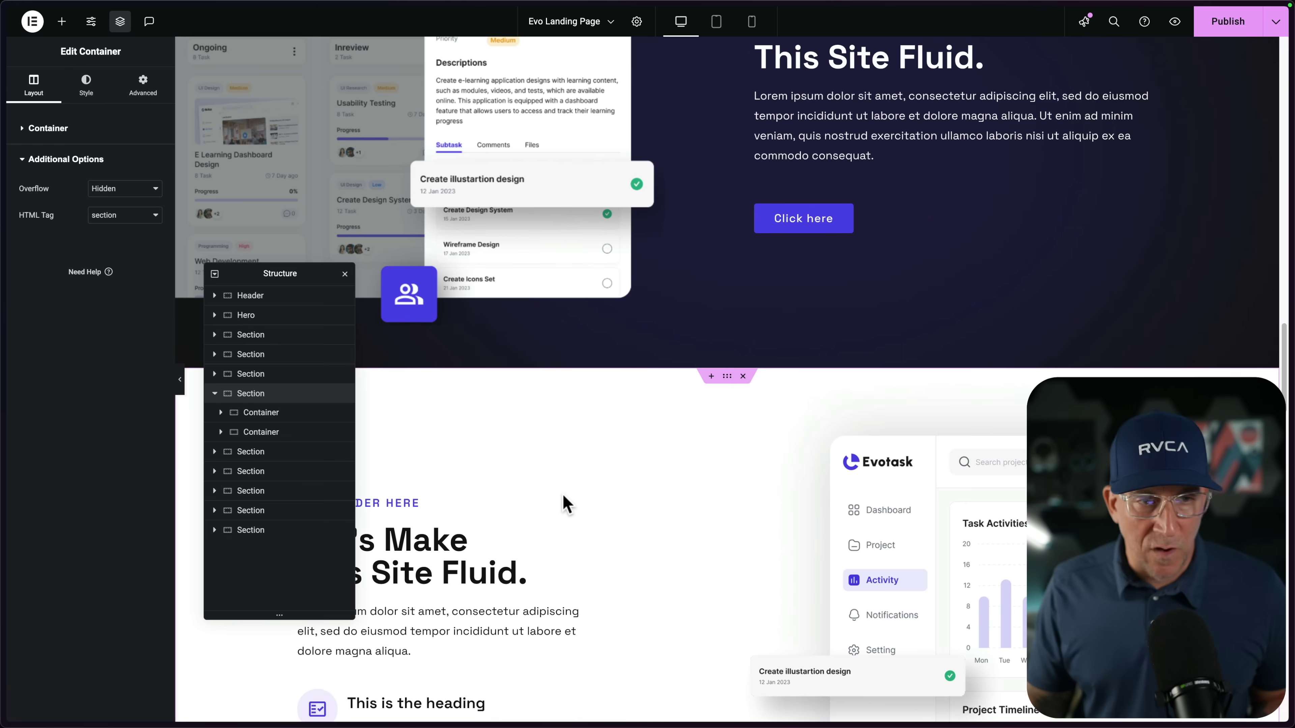
Step: Select the grey Learn Design pricing section and edit its CSS Classes field
scroll(563, 505, "down", 6)
scroll(565, 505, "down", 7)
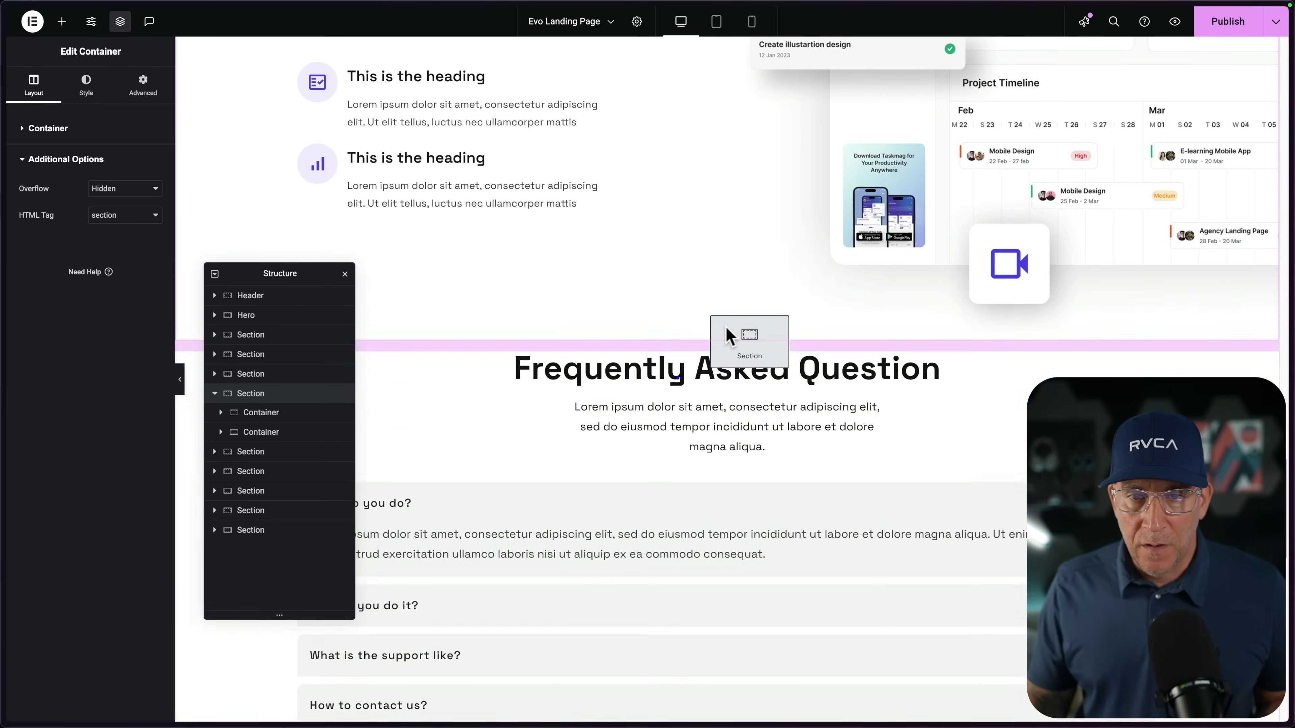
left_click(727, 333)
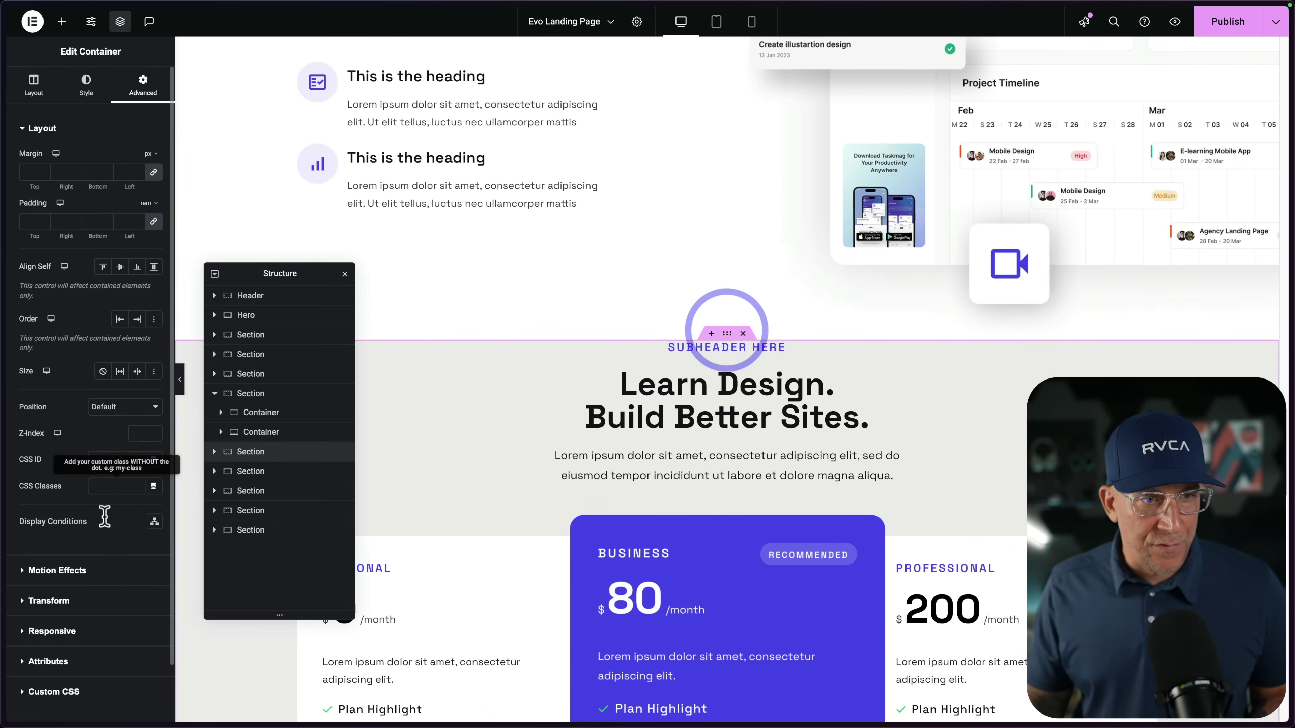
left_click(103, 487)
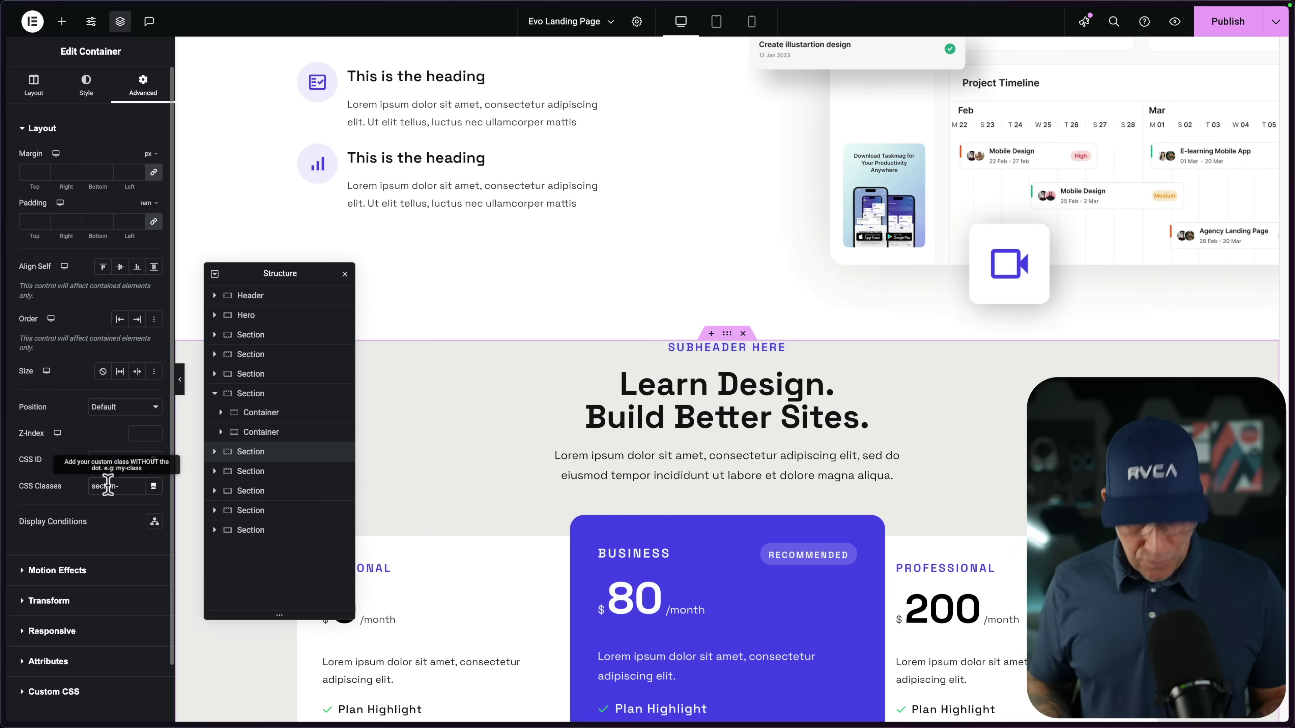
Step: Close the navigator and replace the partial class with section-l on the FAQ container
type("section-")
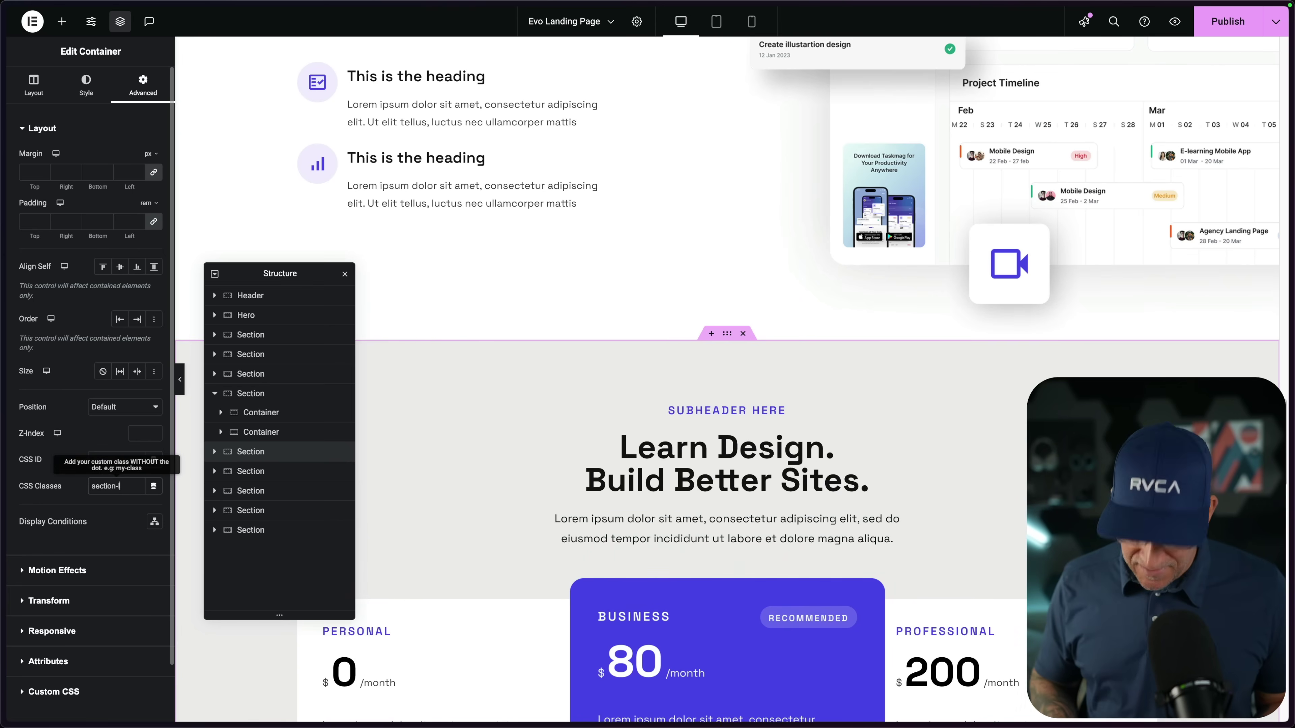
left_click(345, 275)
scroll(717, 353, "down", 10)
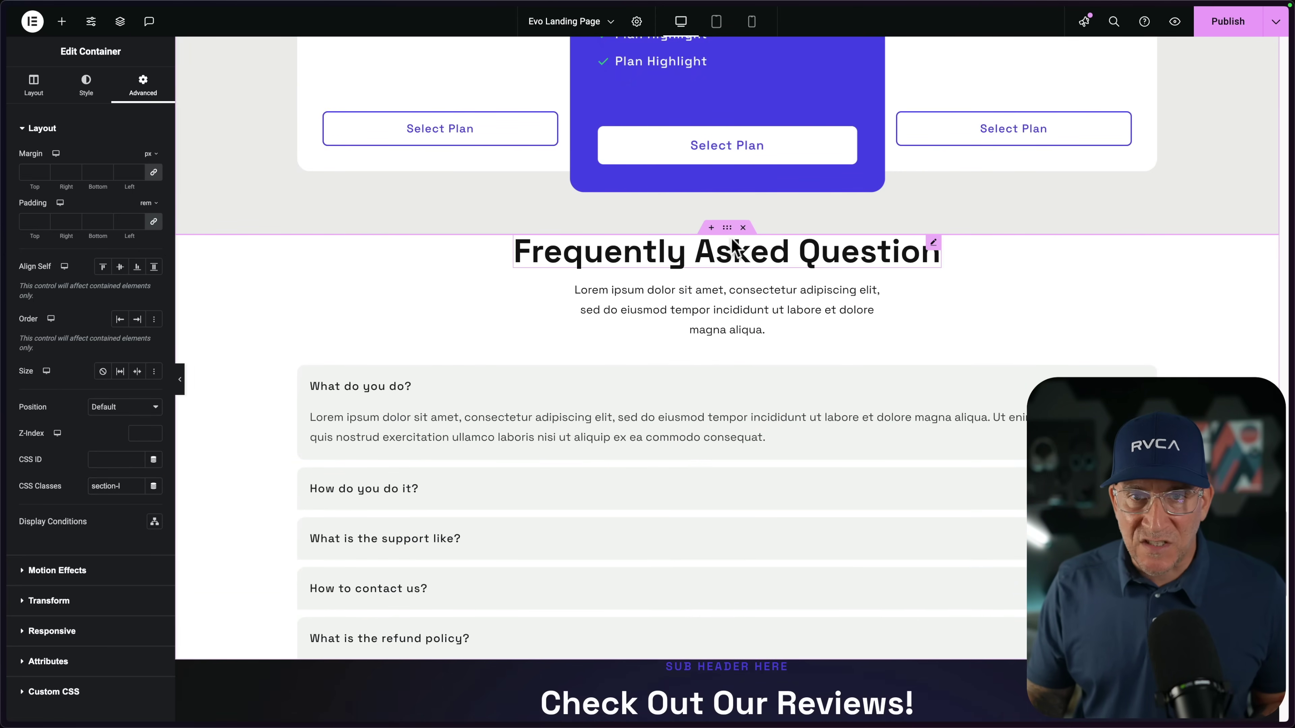
left_click(105, 486)
key("ctrl+a")
key("BackSpace")
left_click(105, 480)
type("section-")
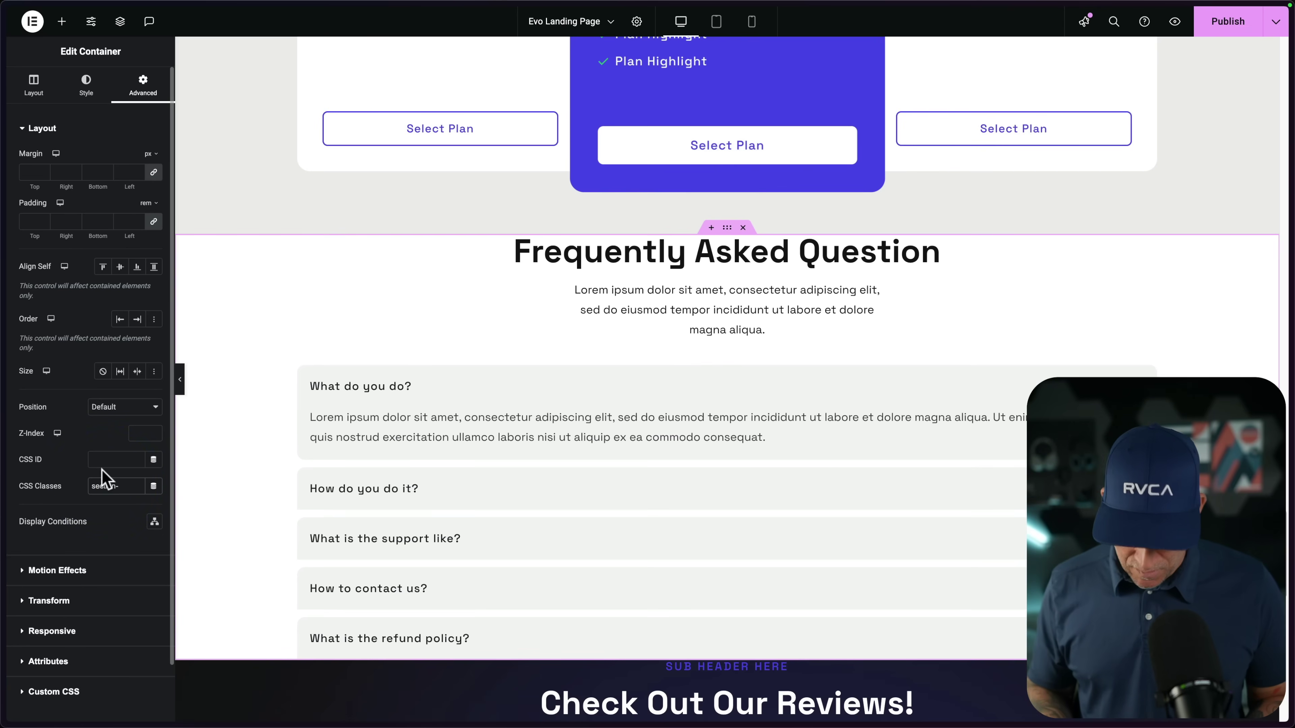
type("l")
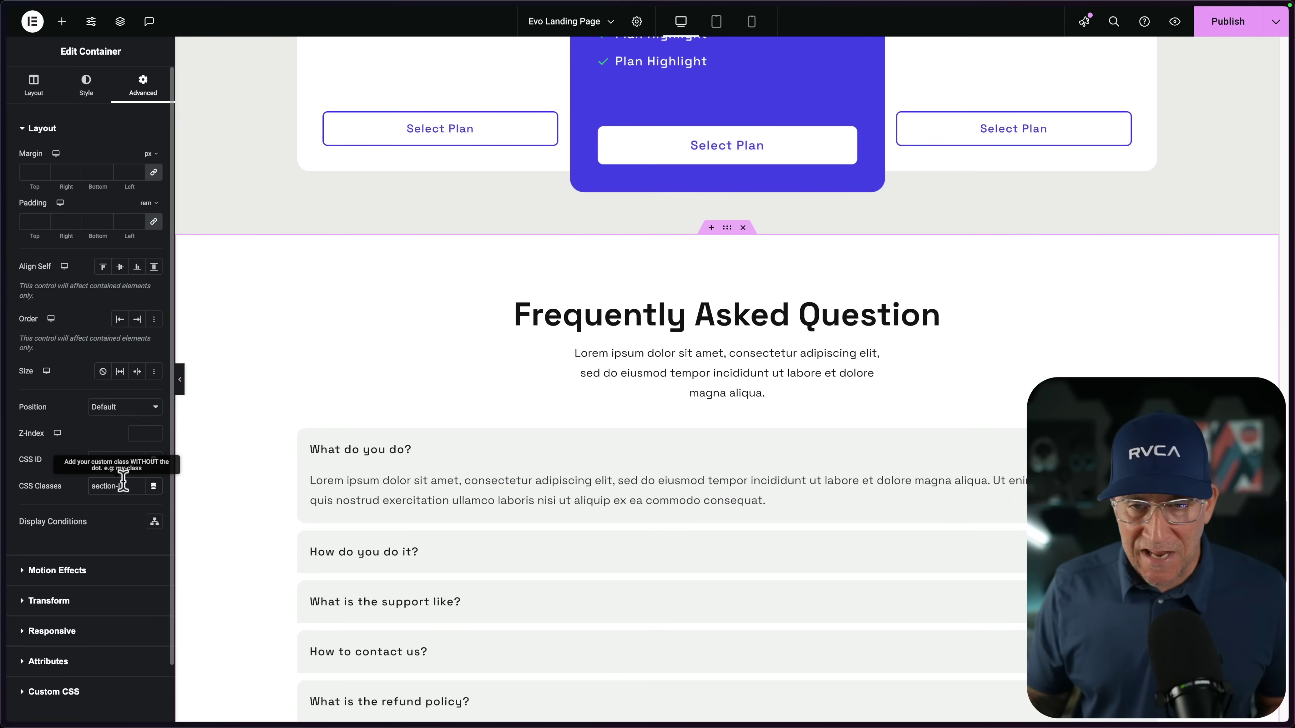
Step: Add section-narrow-xs to the FAQ container's CSS classes
scroll(758, 428, "down", 4)
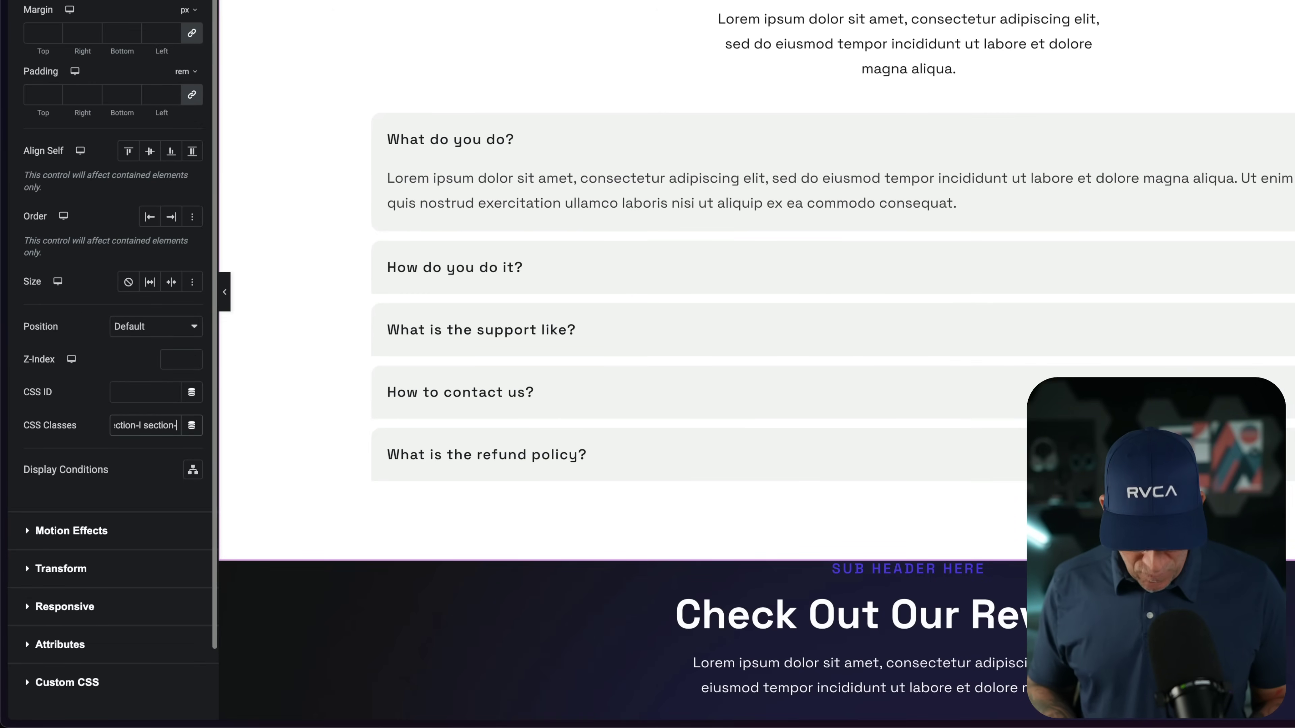
type("section-narrow")
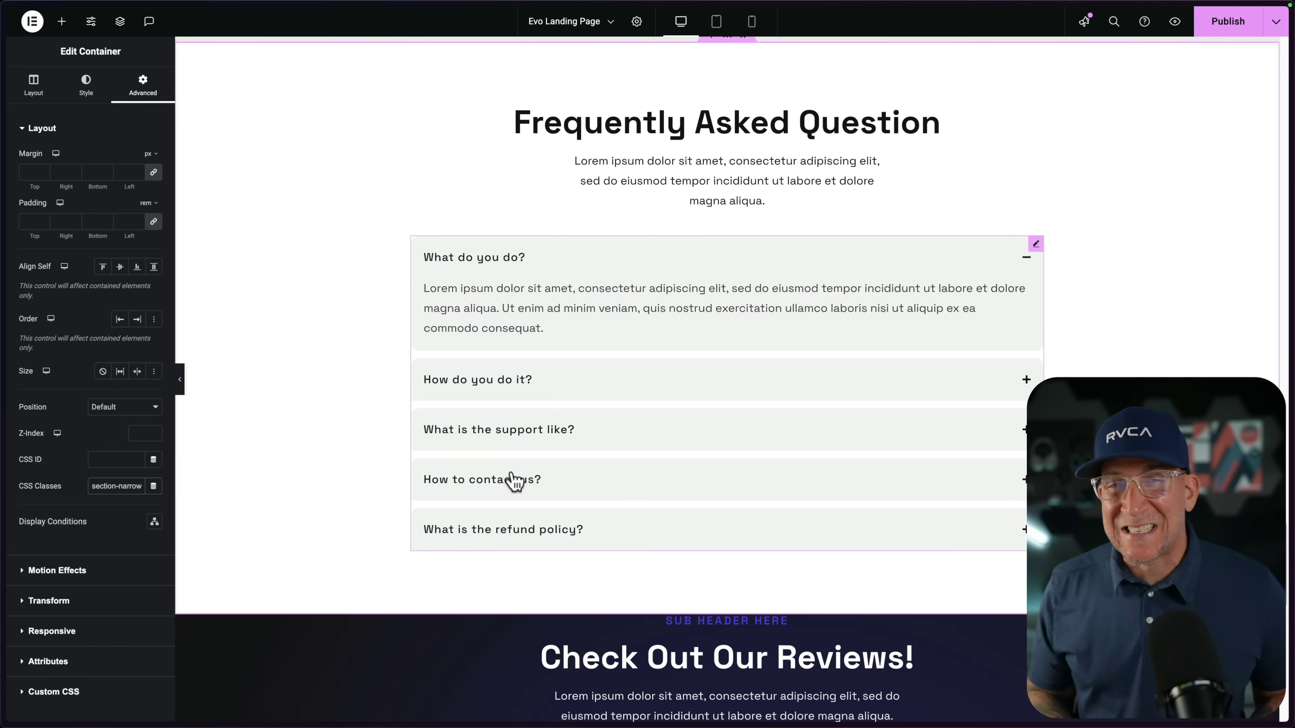
type("-")
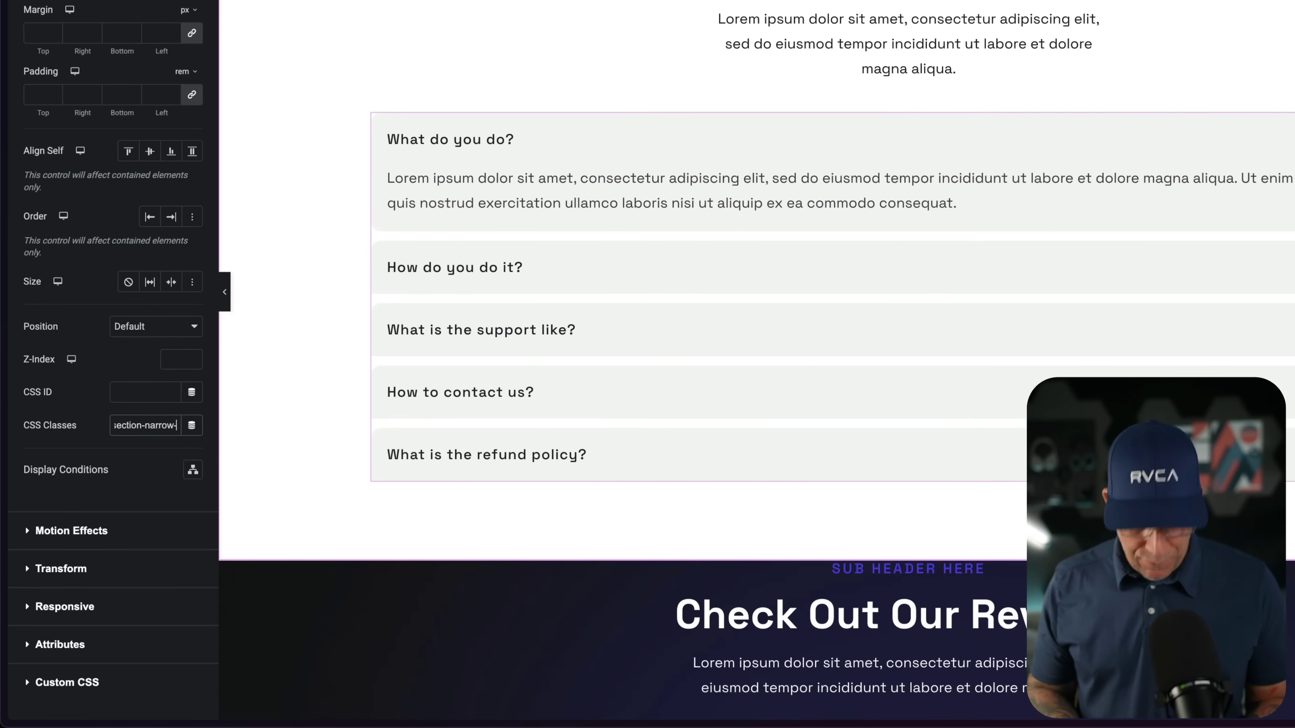
type("xs")
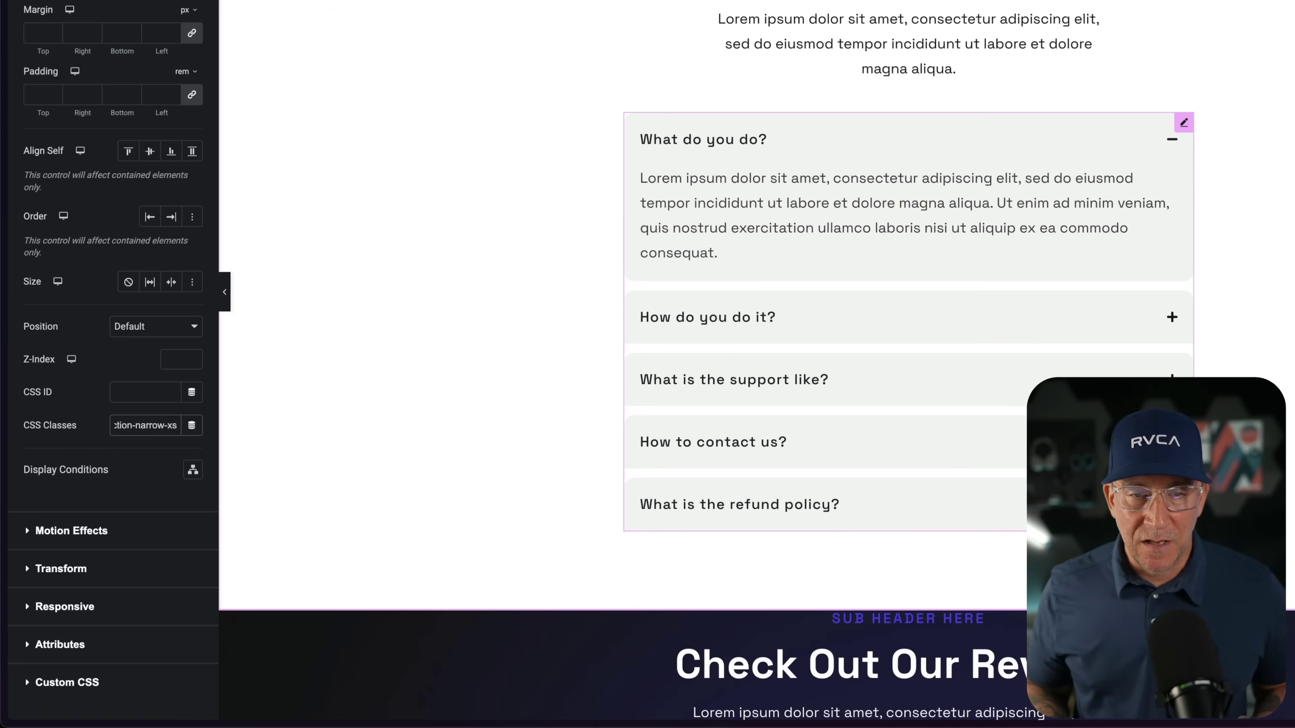
scroll(795, 443, "down", 3)
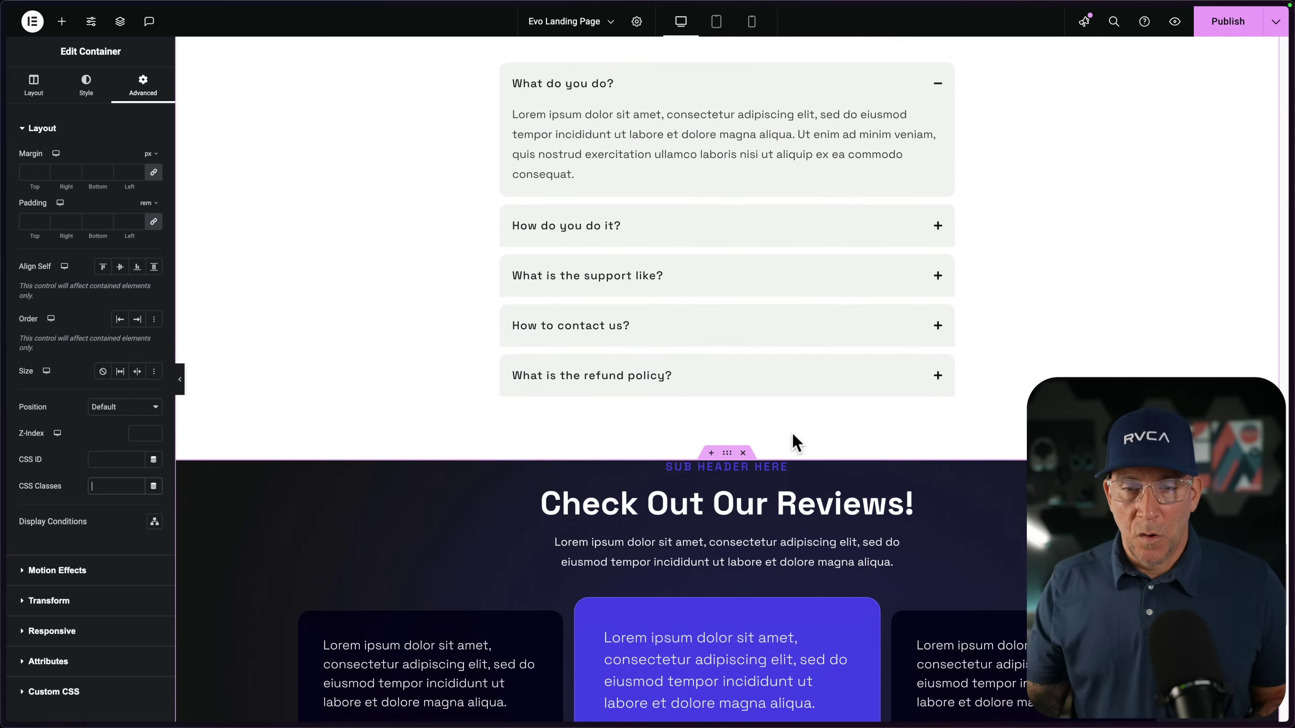
scroll(754, 416, "down", 2)
Step: Give the reviews section the section-l class
left_click(133, 485)
type("section-")
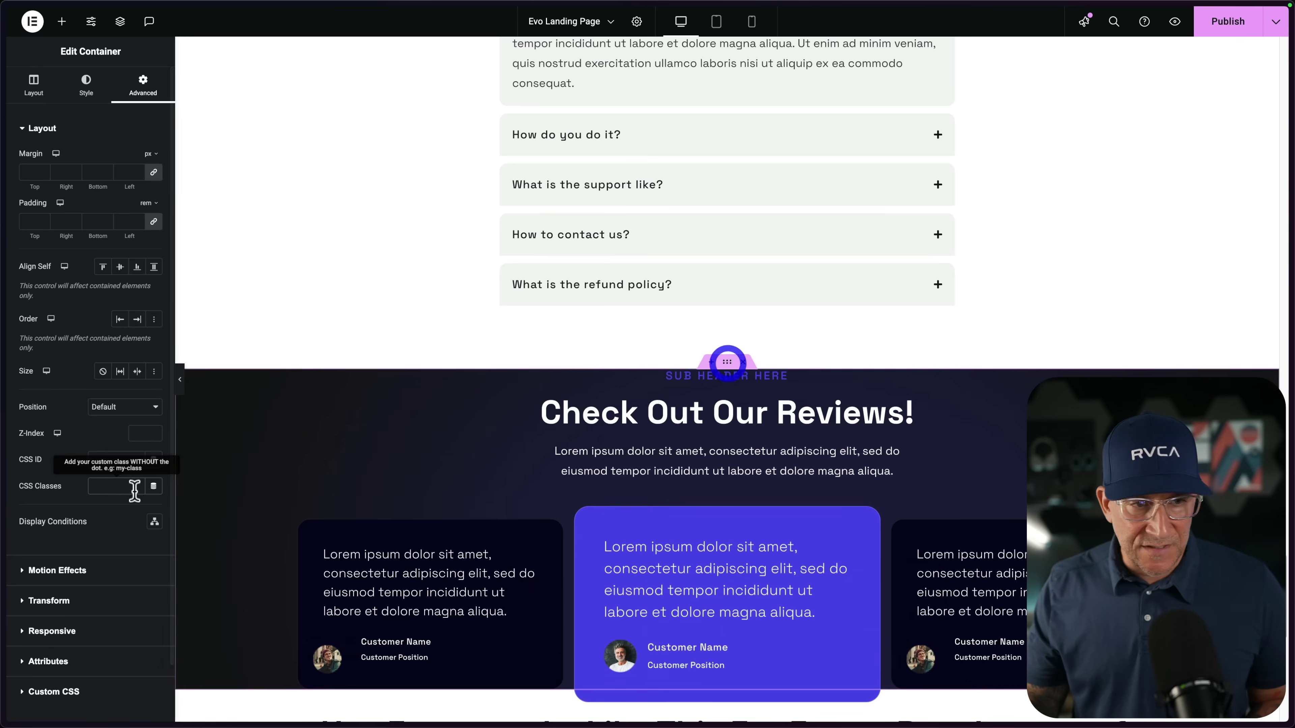
type("l")
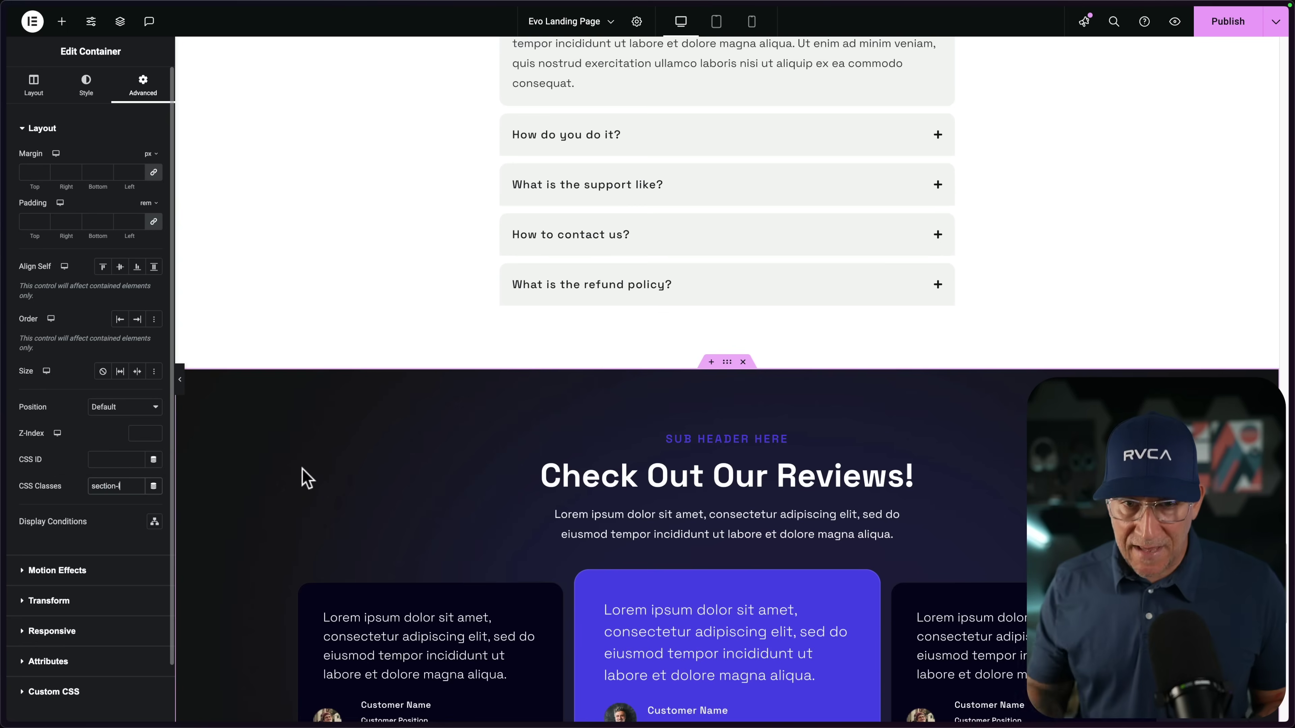
scroll(477, 494, "down", 8)
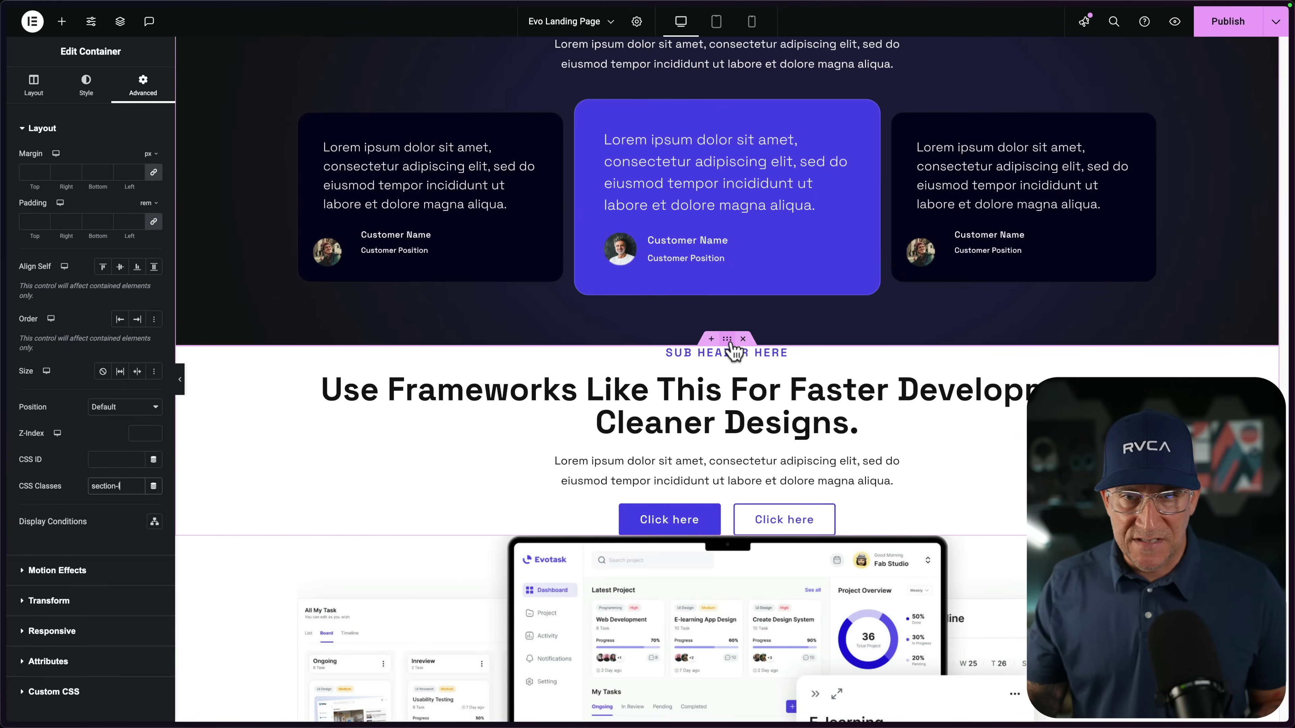
Step: Give the frameworks section section-l plus section-narrow classes
left_click(107, 490)
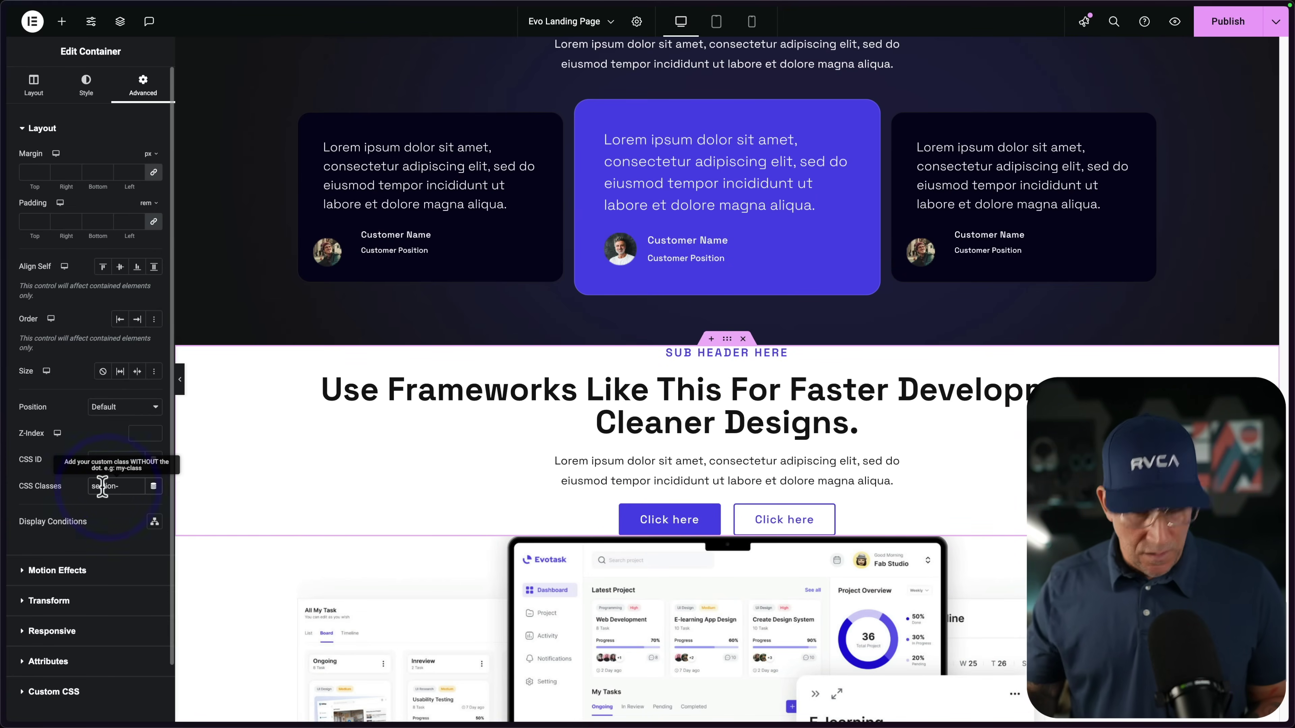
type("l")
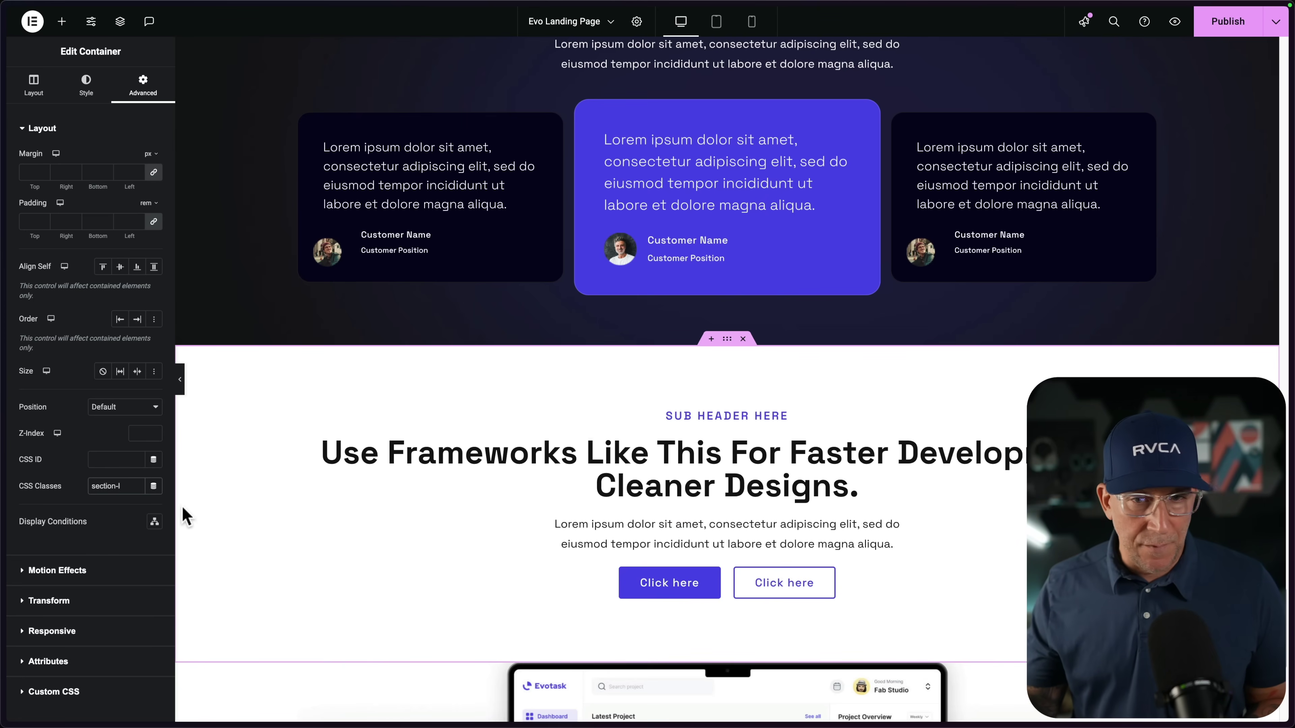
key("BackSpace")
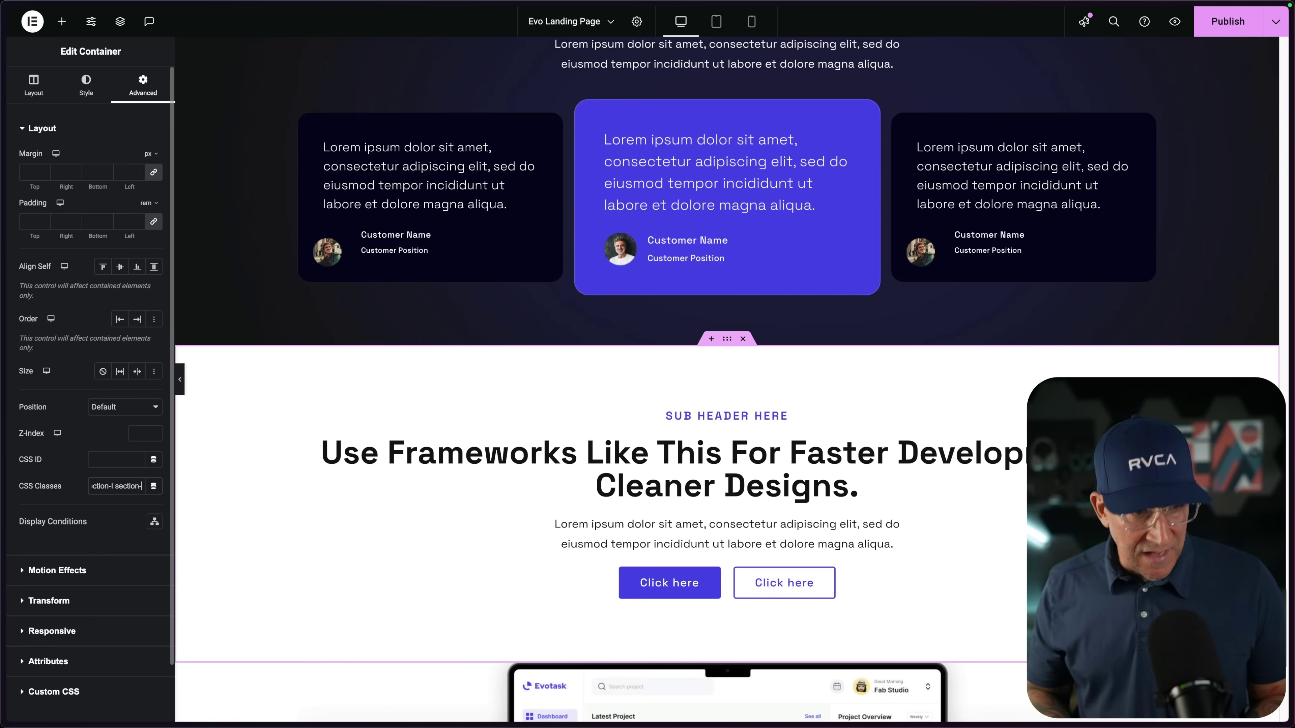
type("narrow")
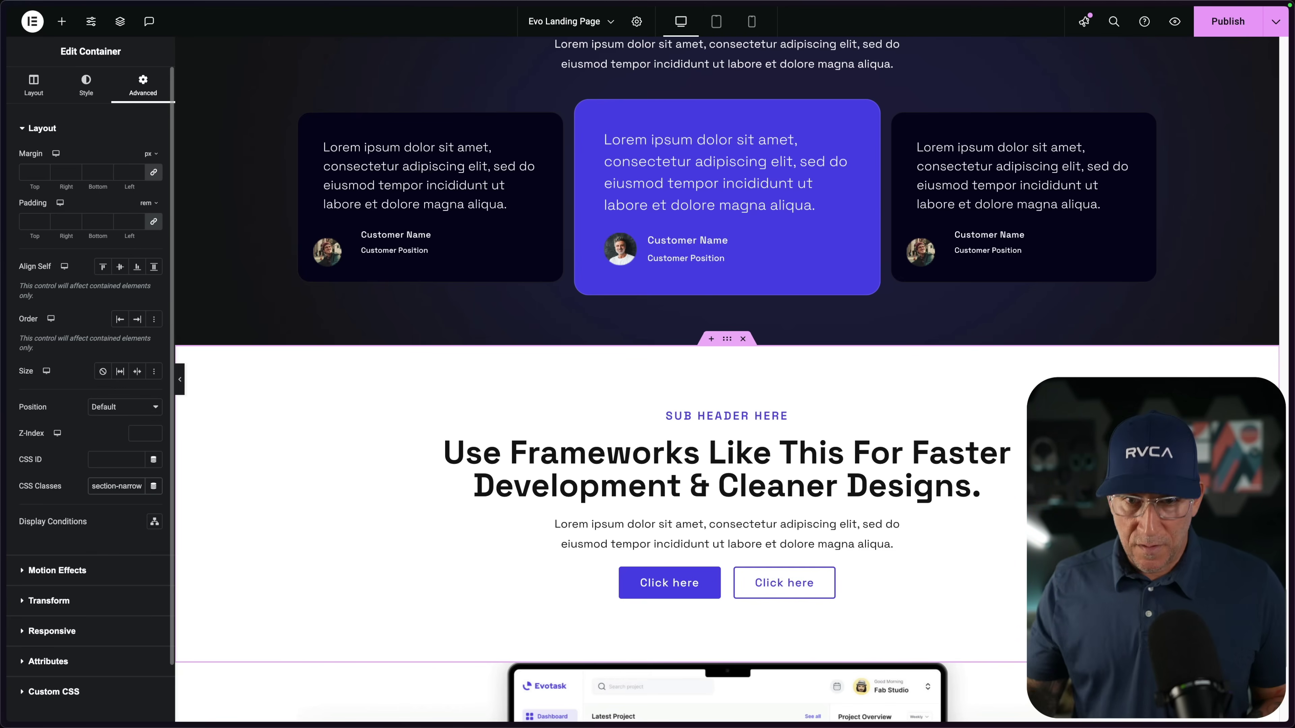
scroll(657, 381, "down", 8)
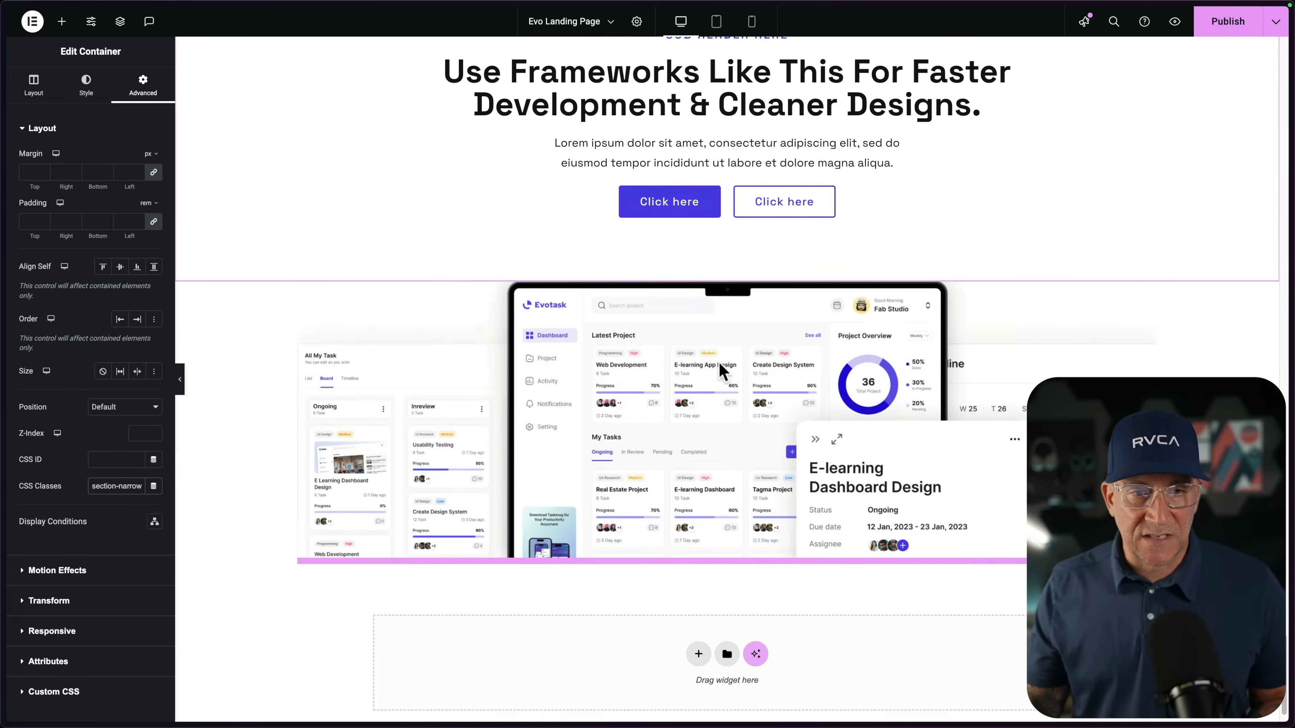
Step: Apply section-full to the dashboard mockup container and scroll back through the page
scroll(720, 363, "down", 1)
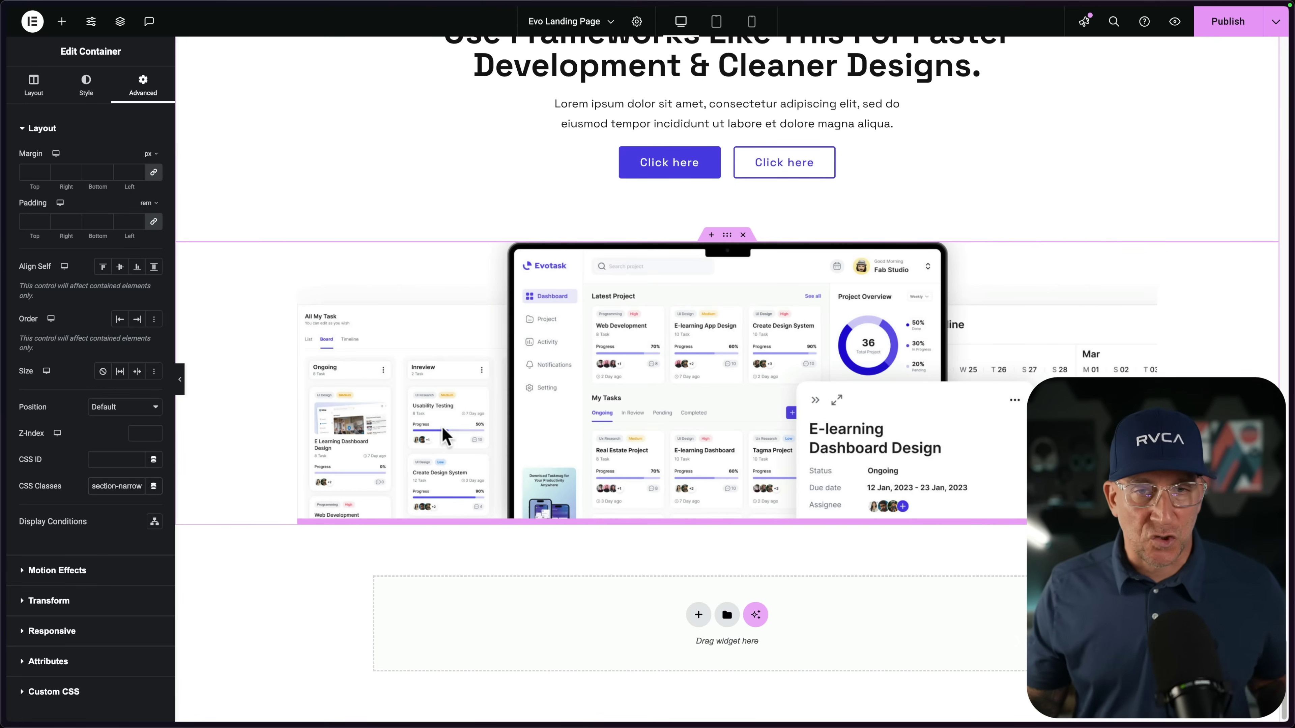
left_click(726, 237)
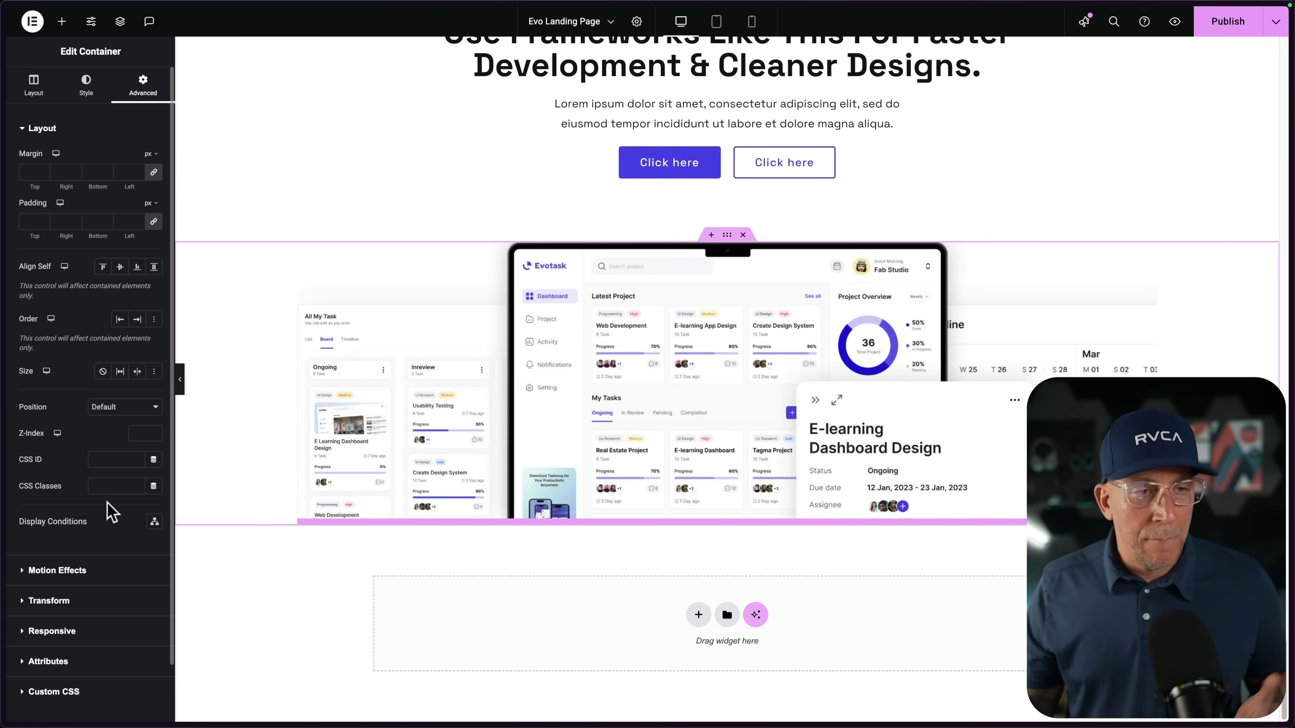
type("section-full")
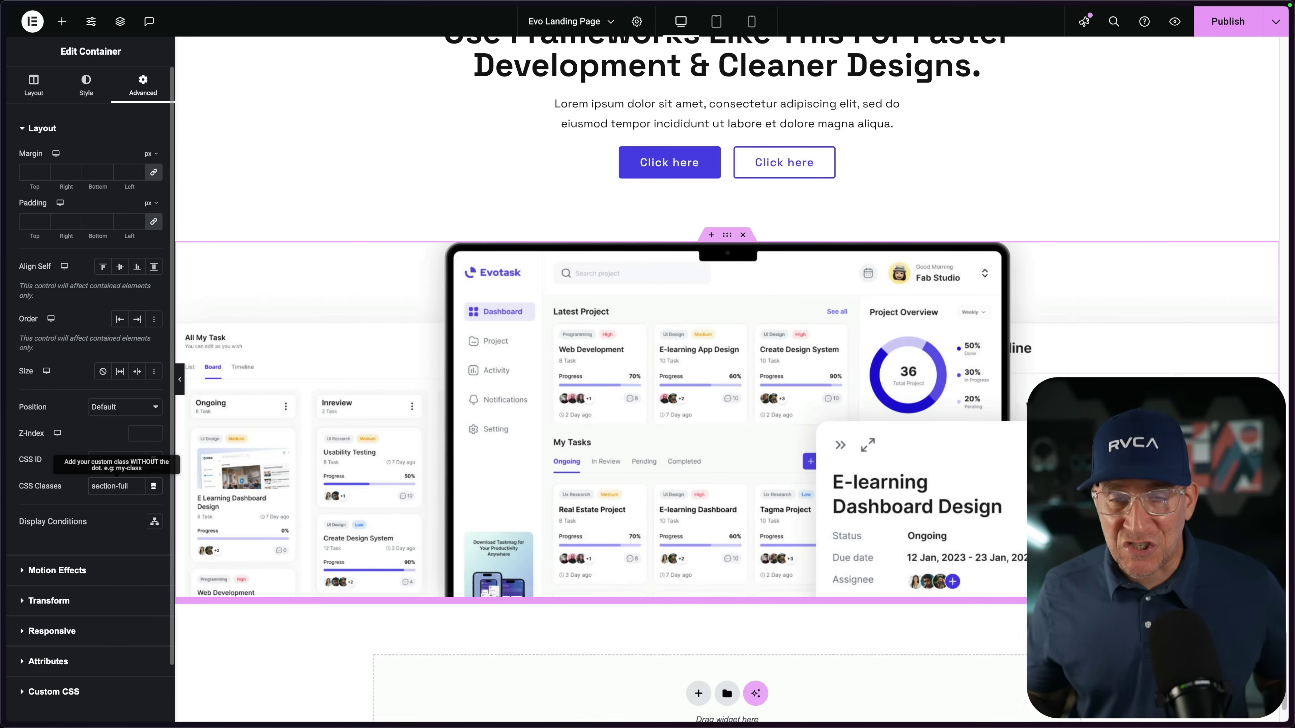
scroll(281, 471, "down", 3)
scroll(521, 520, "up", 10)
scroll(575, 525, "down", 15)
scroll(575, 520, "up", 20)
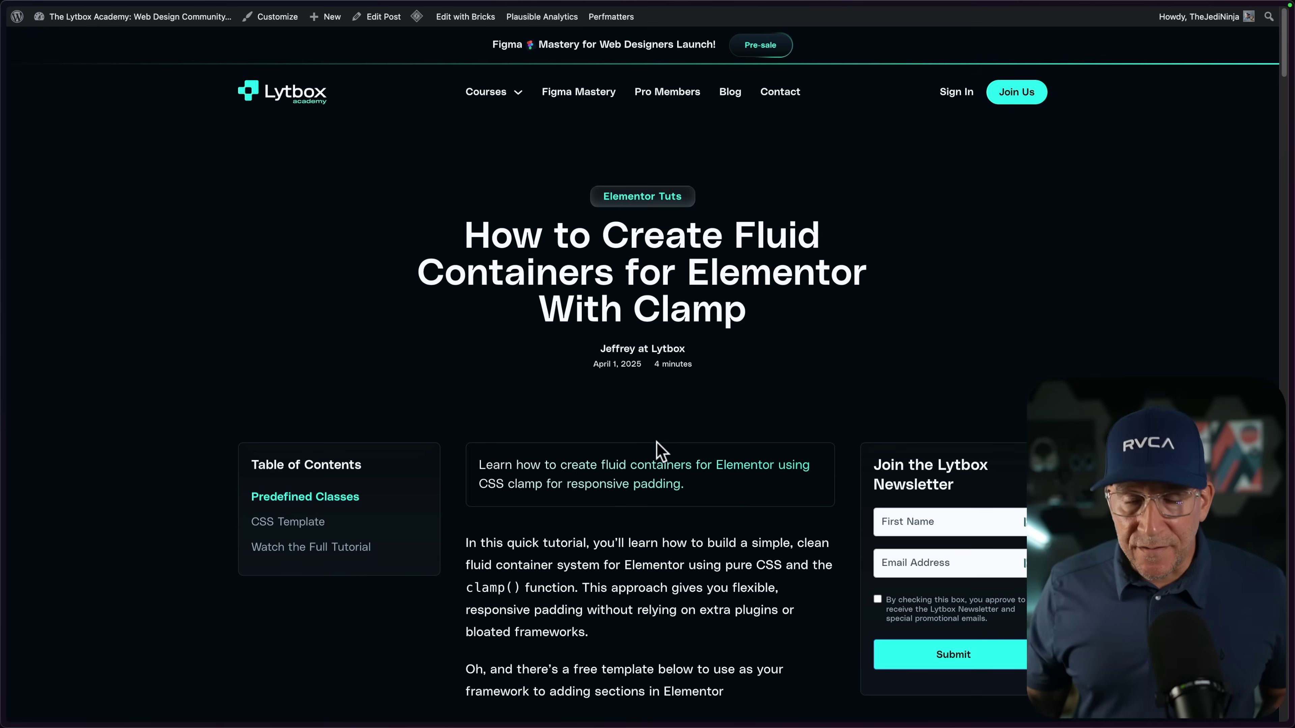
Step: Scroll the fluid-containers article past Predefined Classes to the CSS Template section and copy its code
scroll(657, 441, "down", 3)
scroll(657, 441, "down", 6)
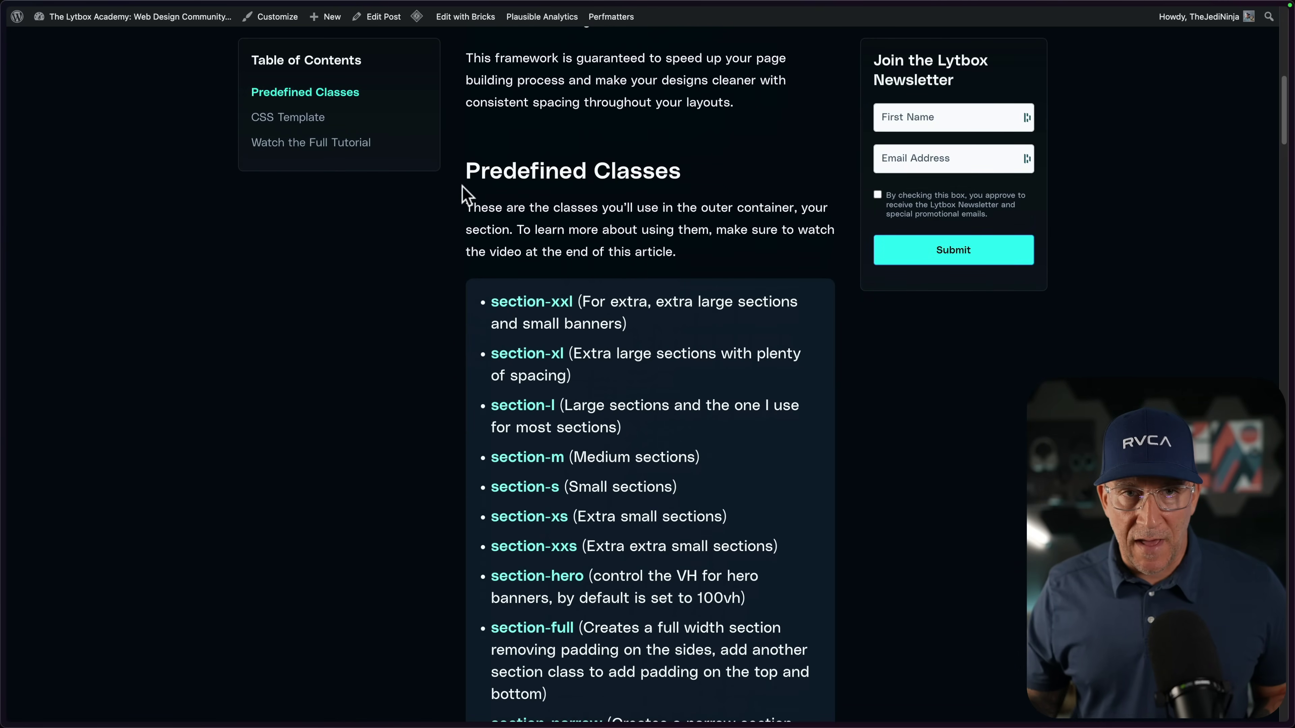
left_click_drag(469, 176, 688, 173)
scroll(596, 322, "down", 2)
left_click_drag(490, 203, 628, 641)
scroll(632, 652, "down", 3)
scroll(631, 653, "down", 11)
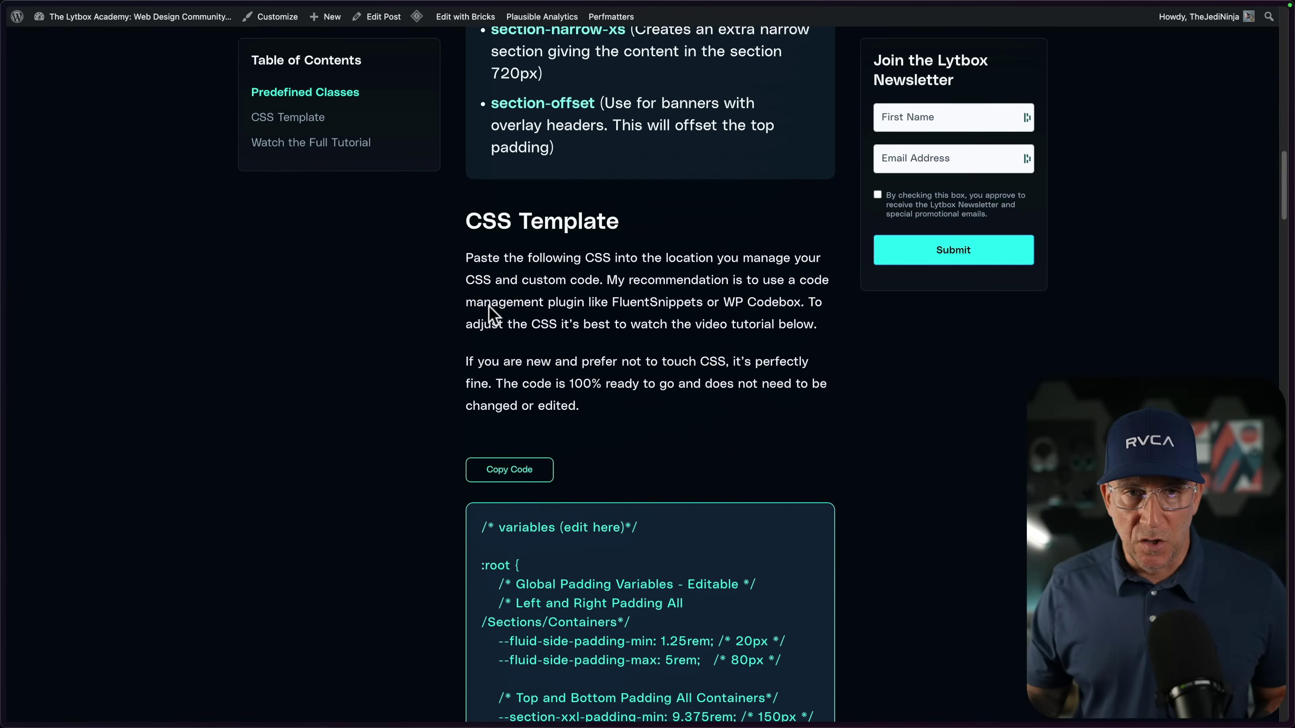
left_click_drag(466, 213, 632, 230)
scroll(661, 486, "down", 6)
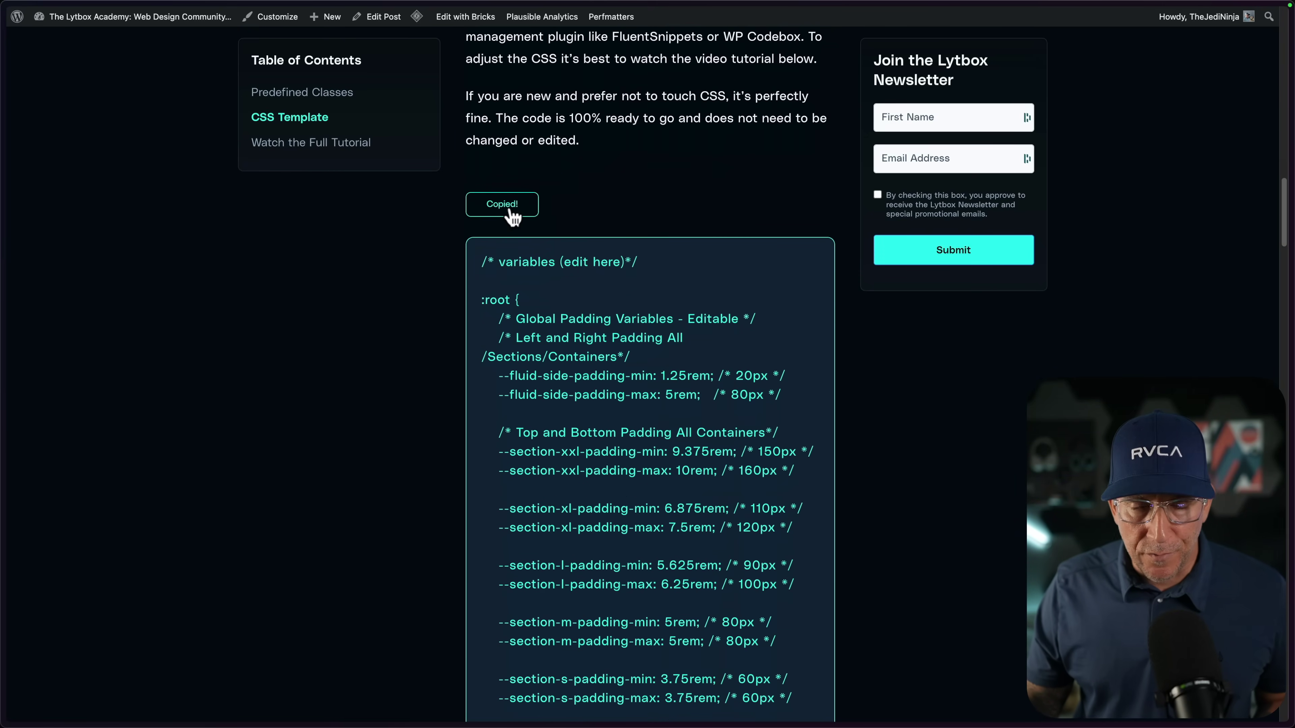
Step: Paste the copied CSS template into the empty snippet's editor and scroll through the 137 lines
mouse_move(5, 419)
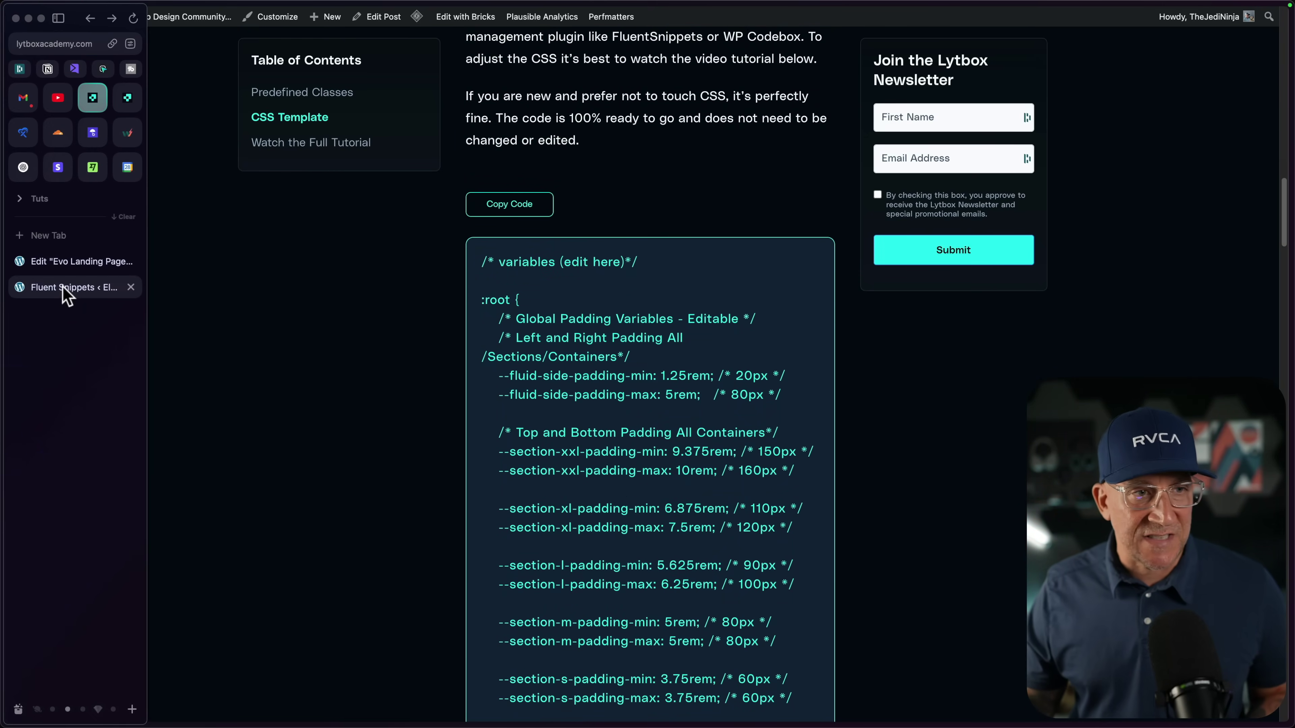
left_click(63, 288)
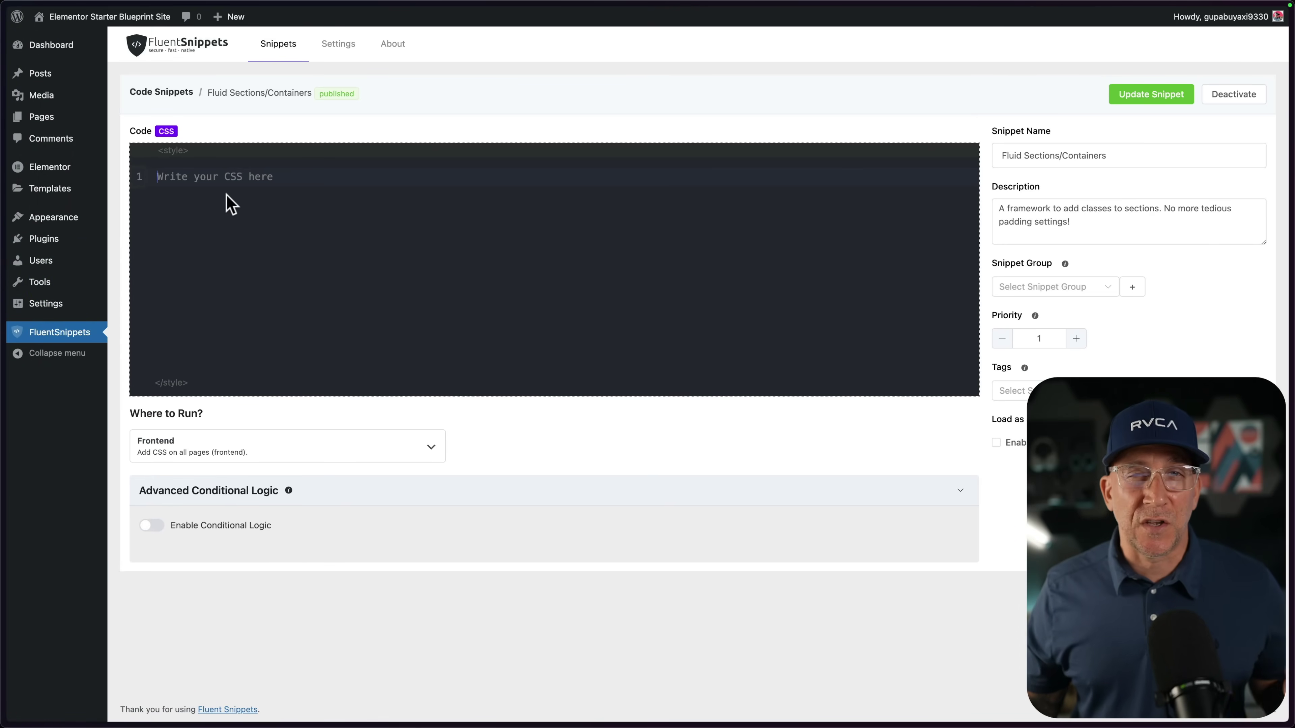
left_click(218, 181)
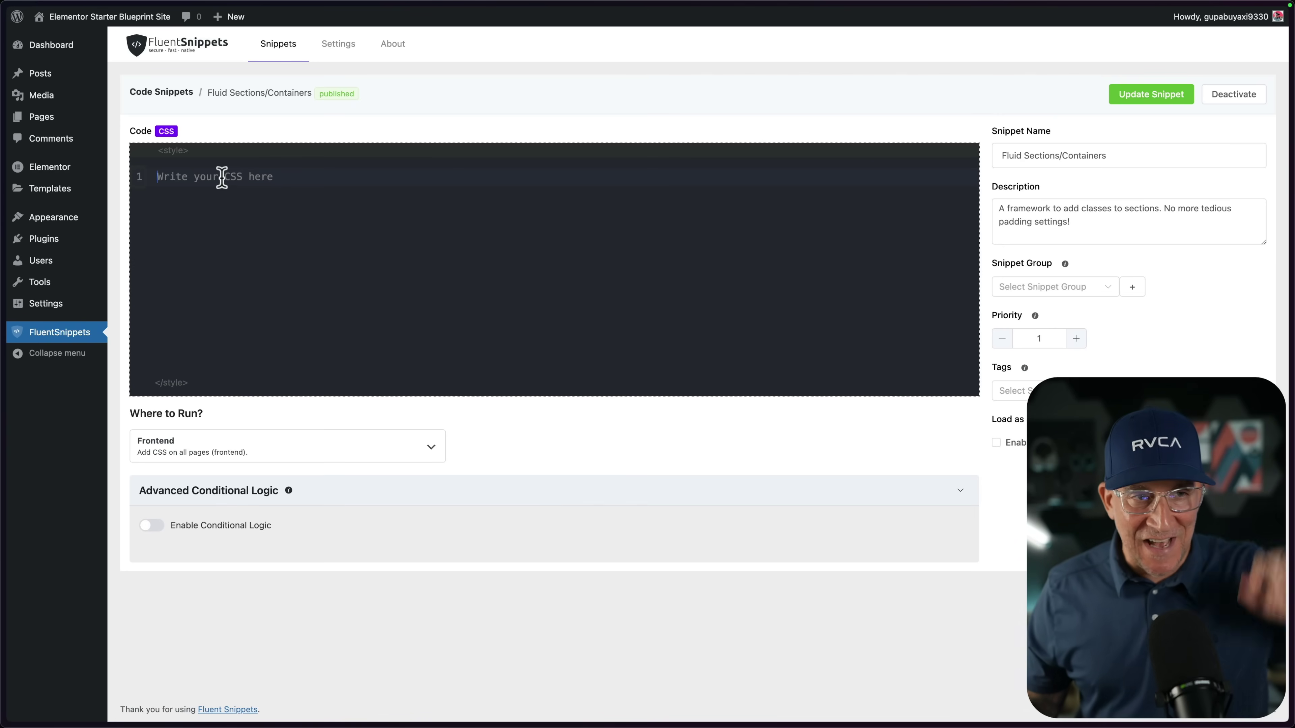
left_click(221, 178)
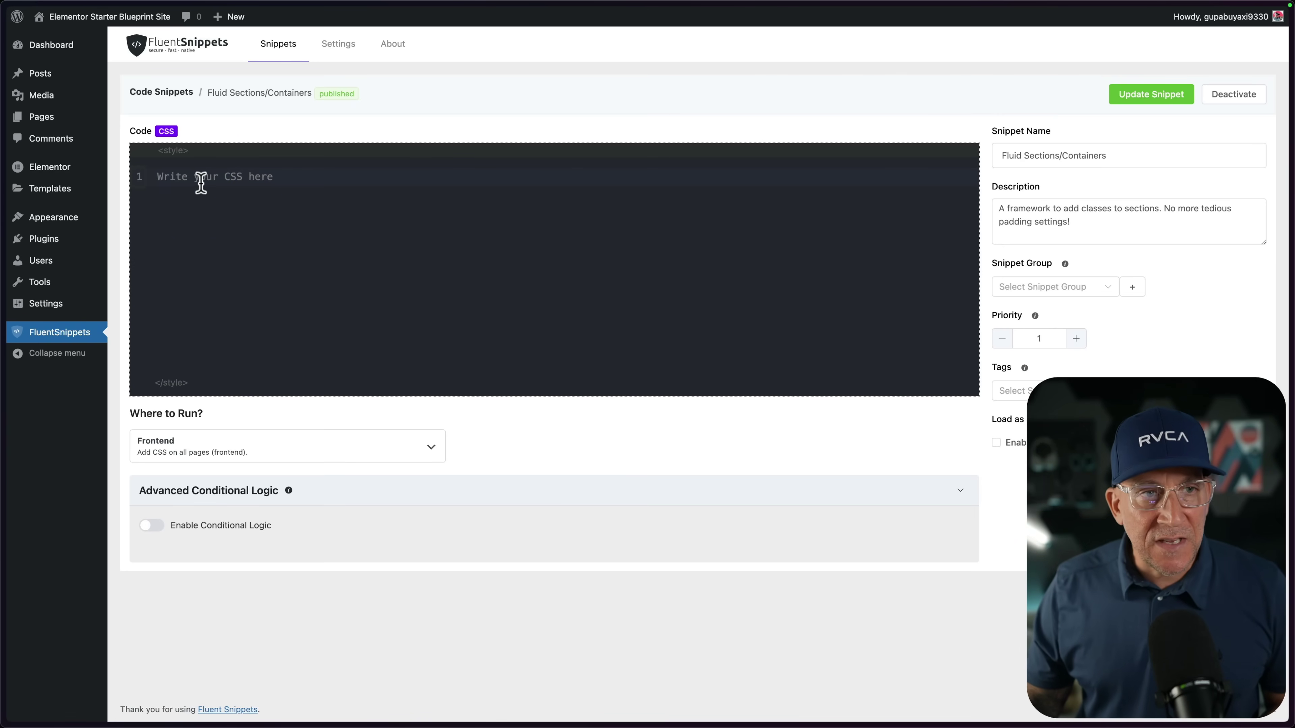
key("super+v")
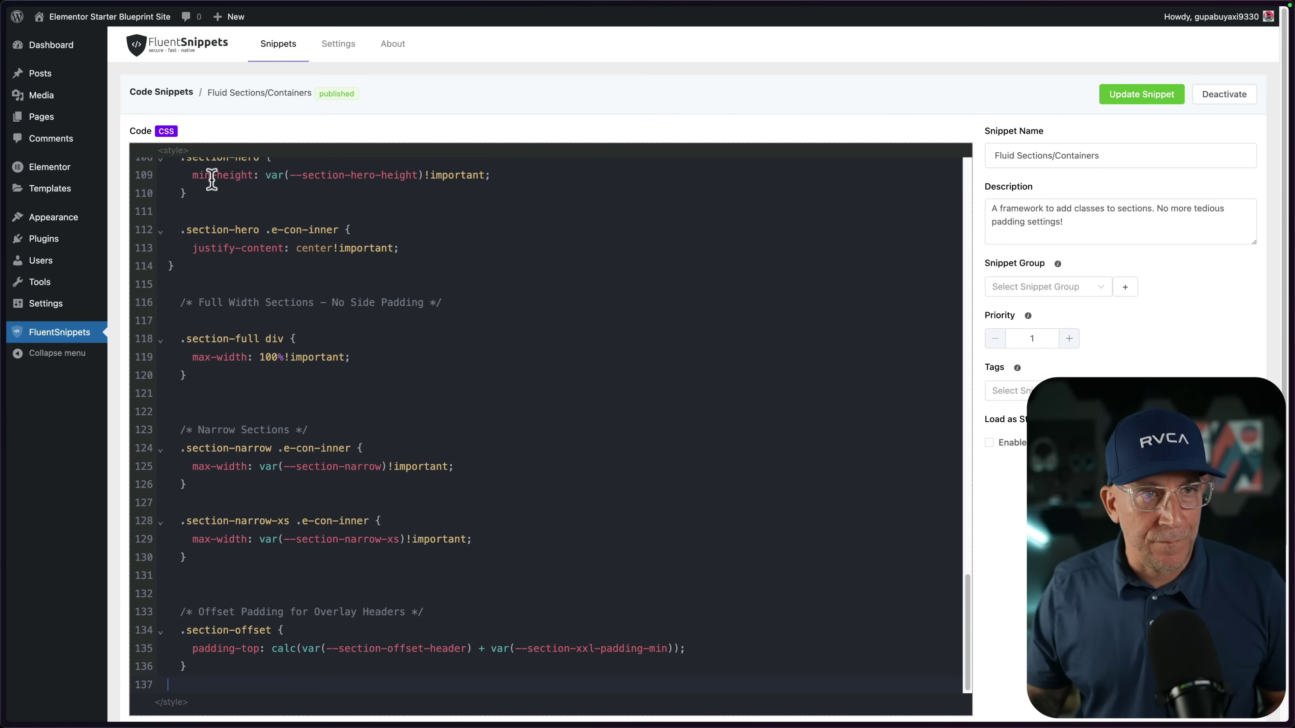
scroll(432, 417, "up", 5)
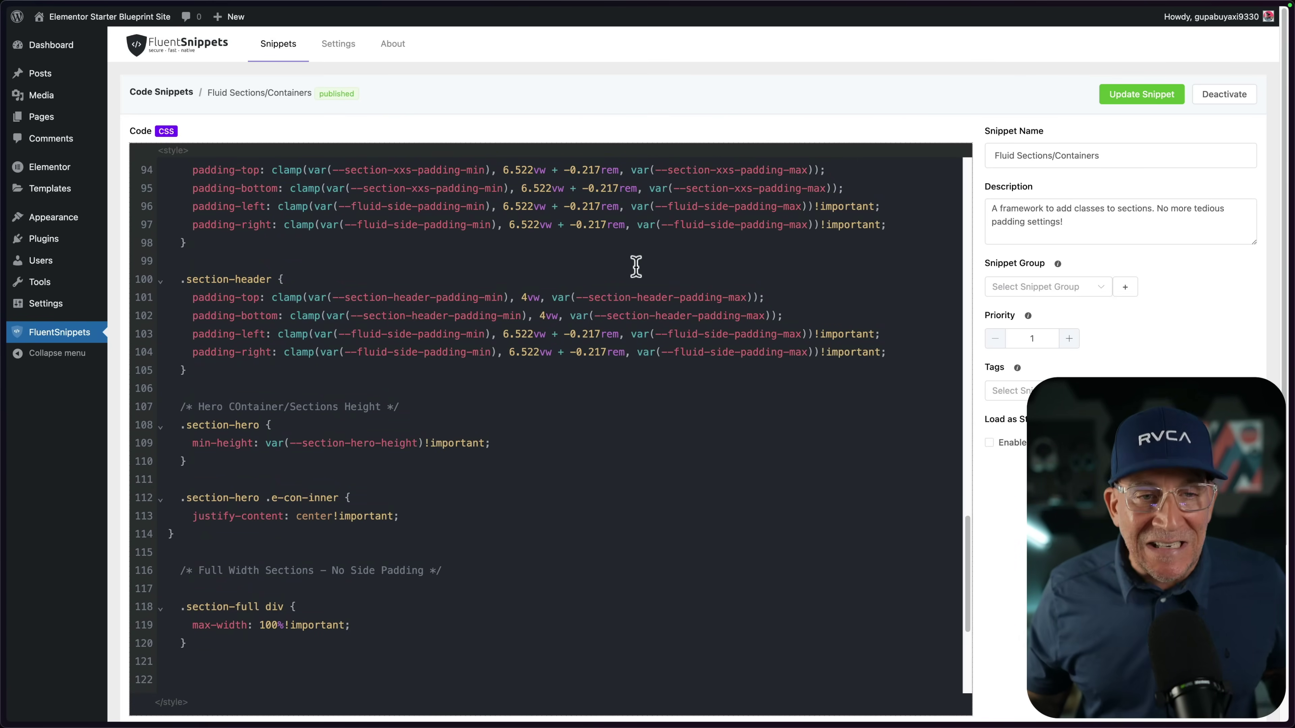
scroll(668, 388, "up", 4)
scroll(675, 461, "up", 6)
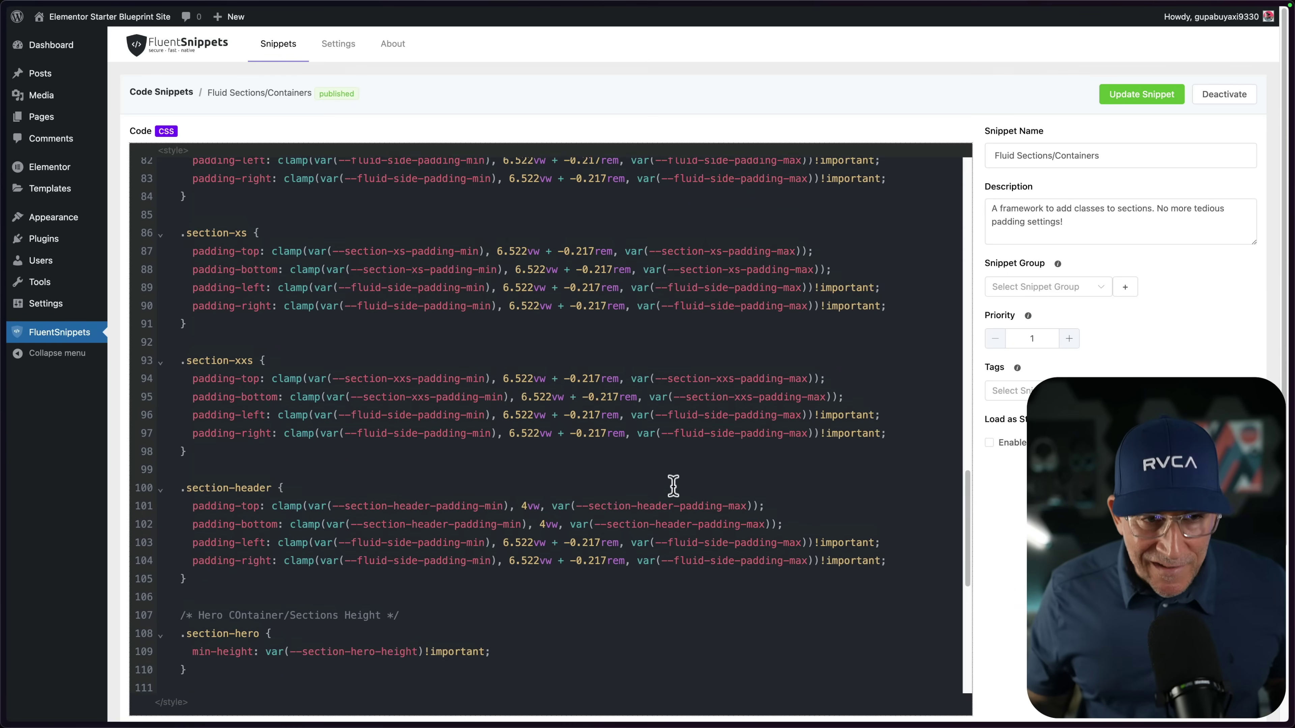
scroll(673, 485, "up", 7)
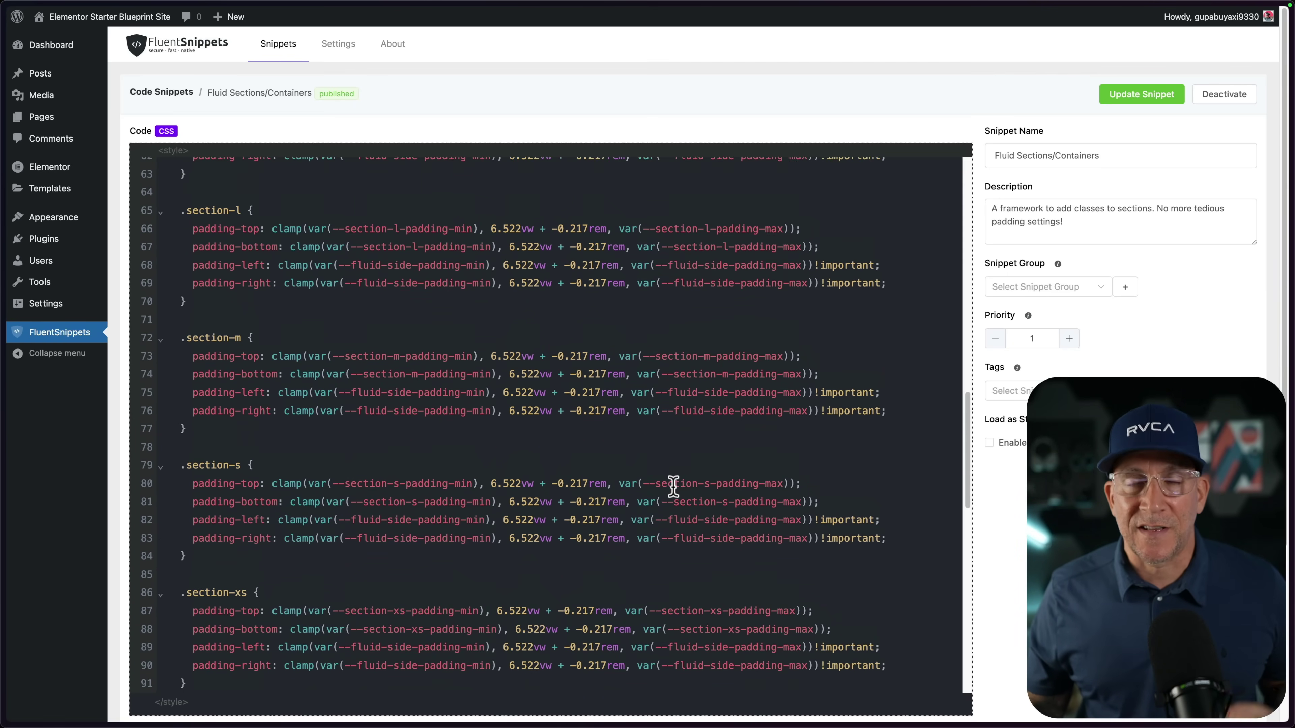
scroll(675, 486, "up", 14)
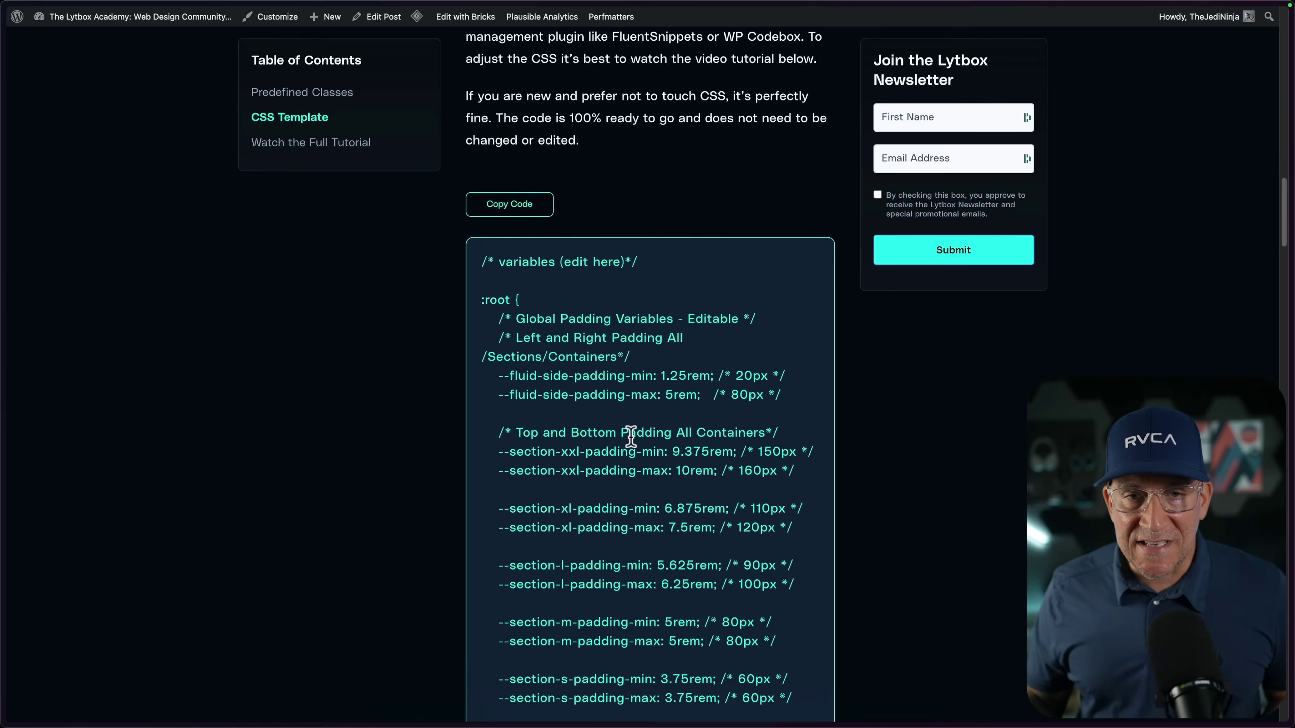
Step: Scroll up to the Predefined Classes list and select the section-xxl class name to copy
scroll(632, 438, "up", 10)
scroll(633, 445, "up", 6)
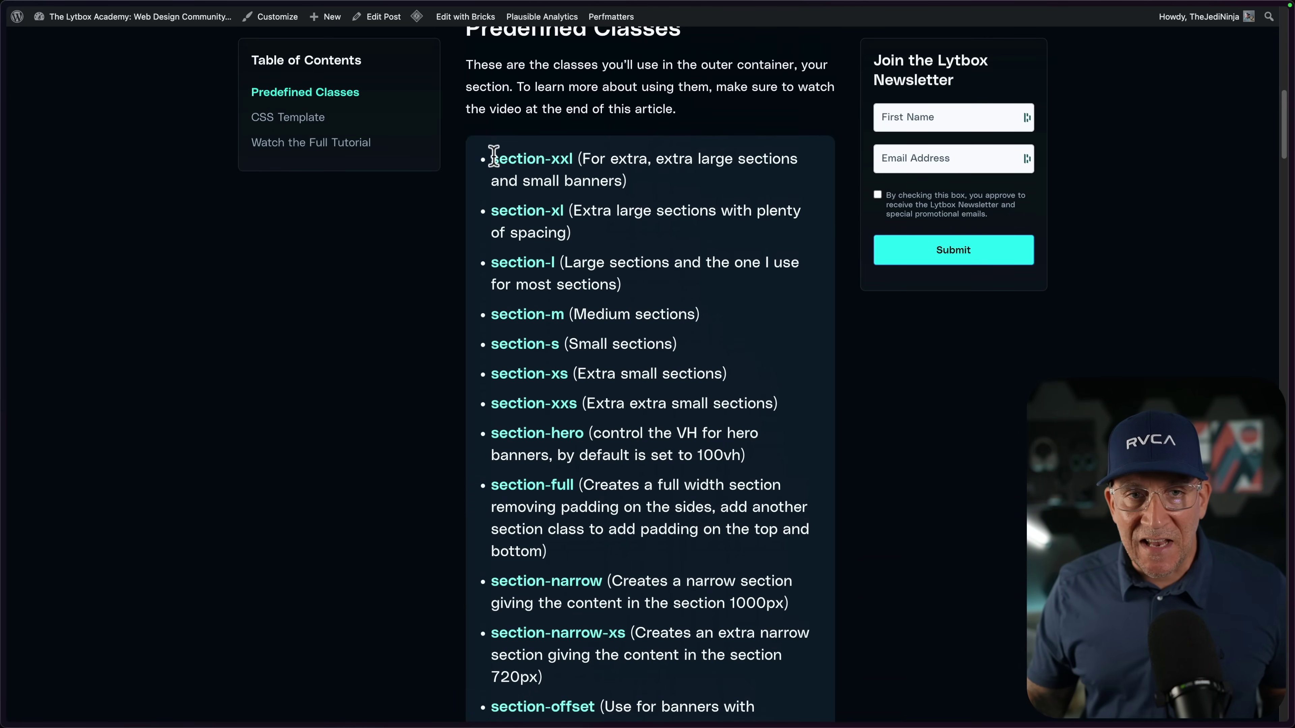
left_click_drag(494, 155, 611, 390)
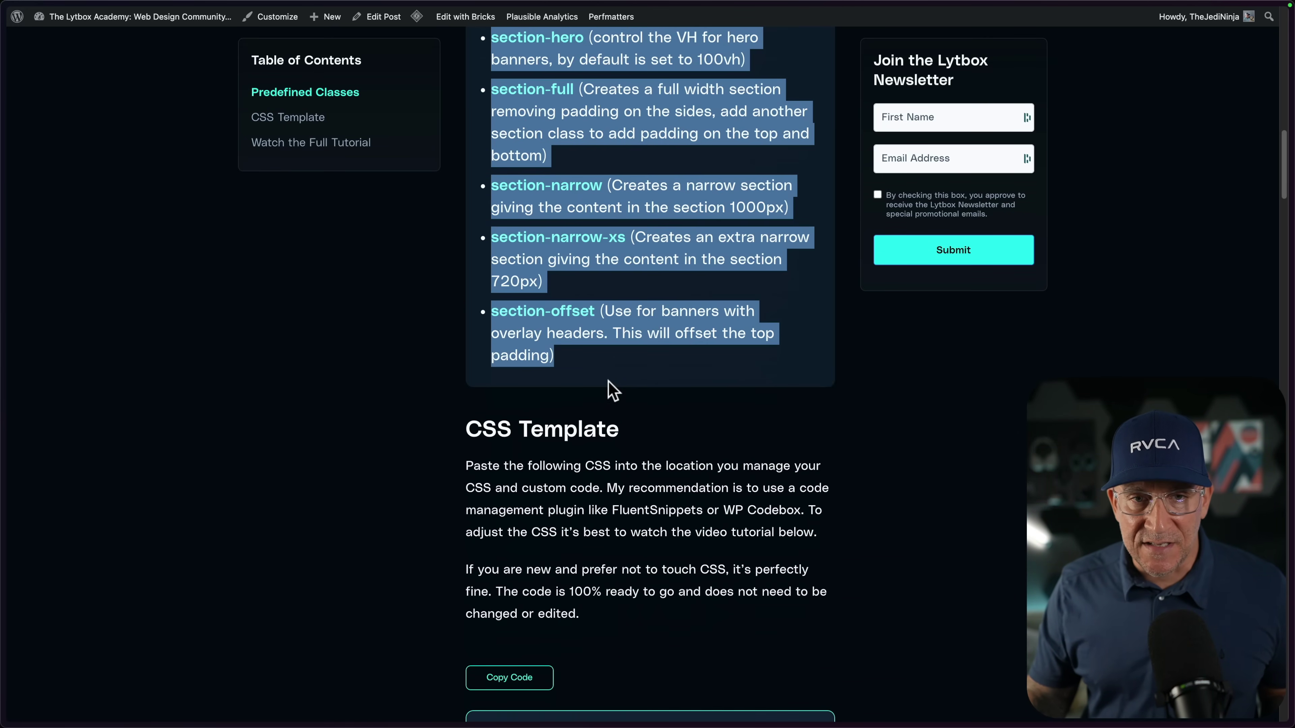
scroll(613, 389, "up", 7)
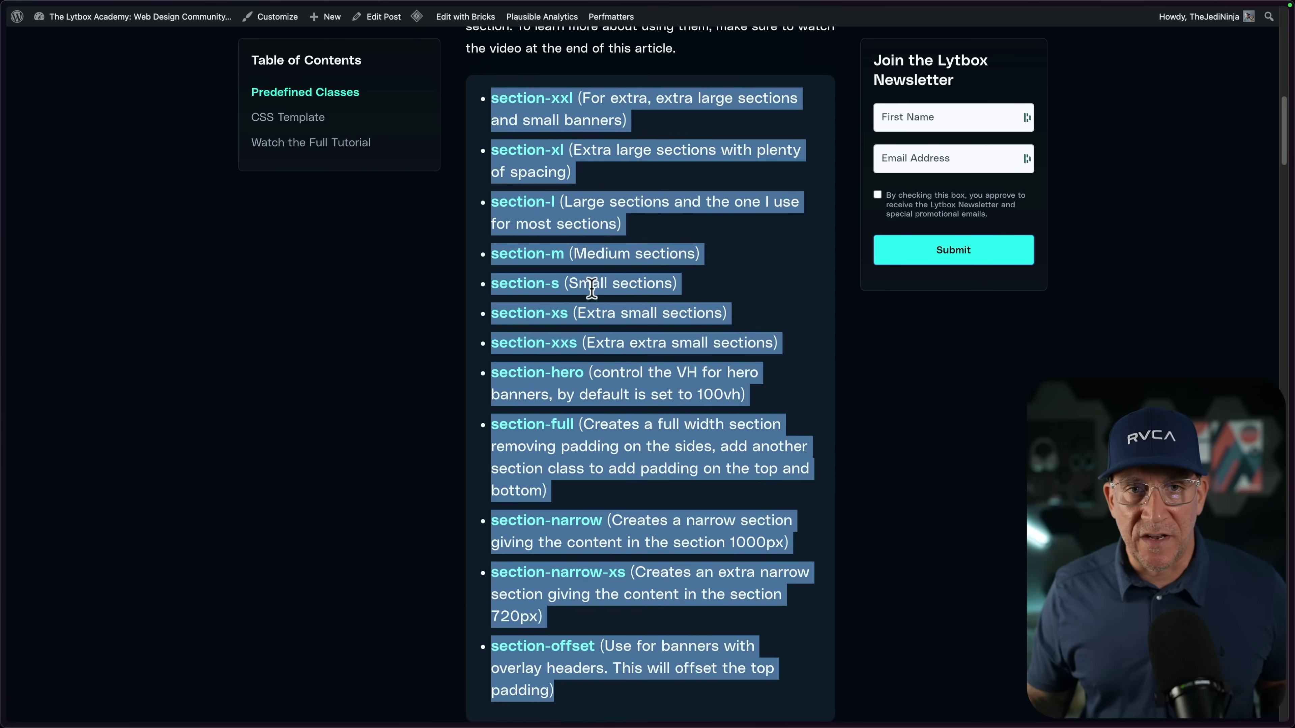
left_click(588, 283)
left_click_drag(572, 96, 494, 97)
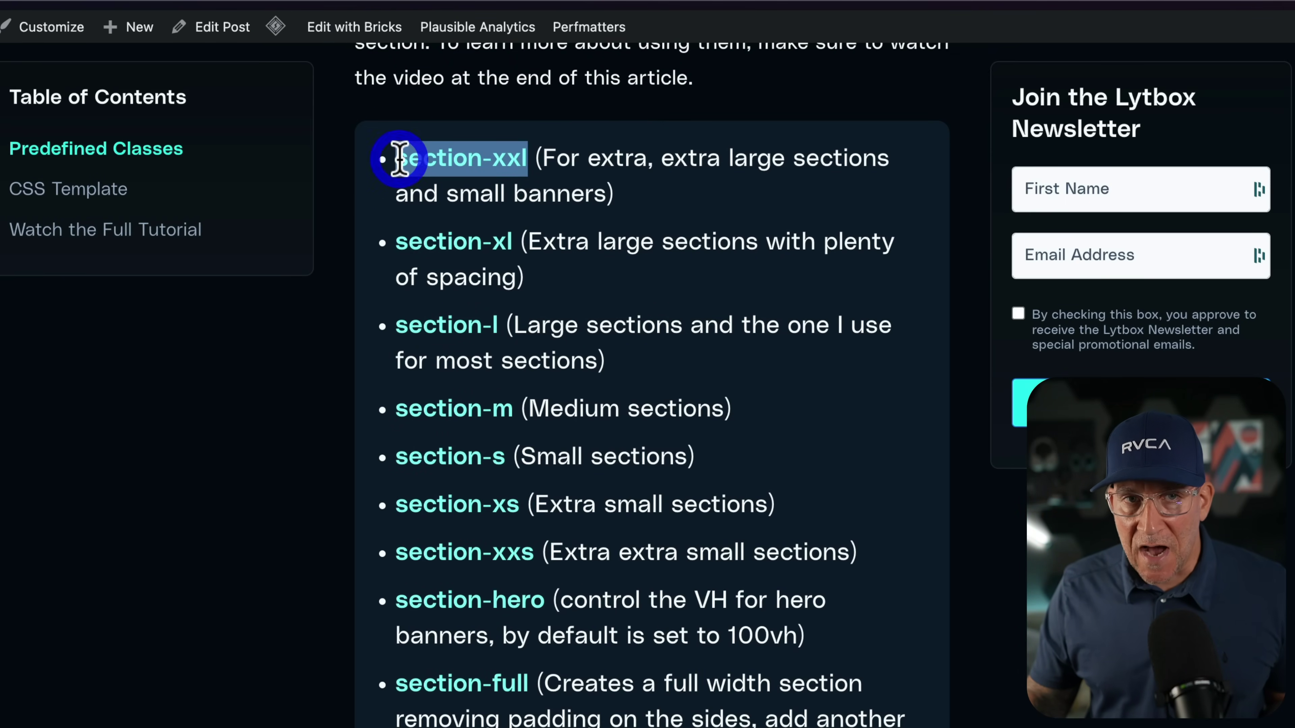
right_click(399, 153)
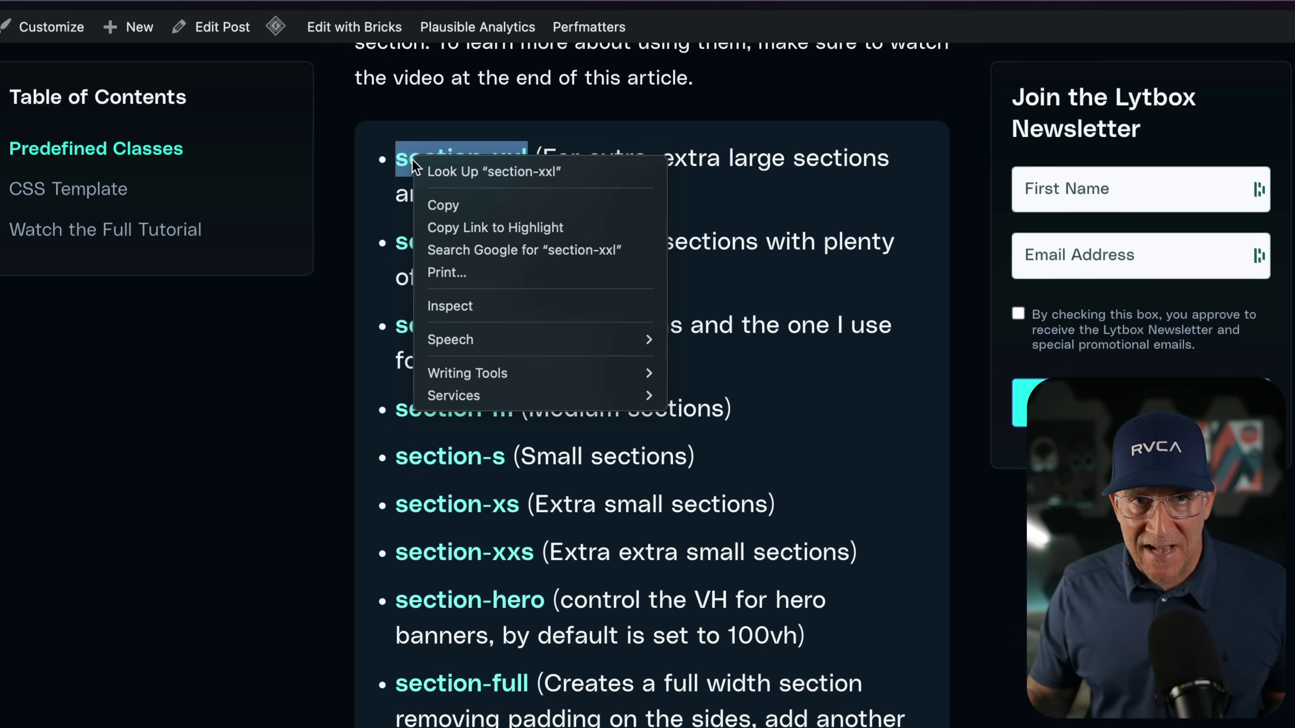
Step: Copy section-xxl and swap it in for the logo strip container's section-m class
left_click(447, 203)
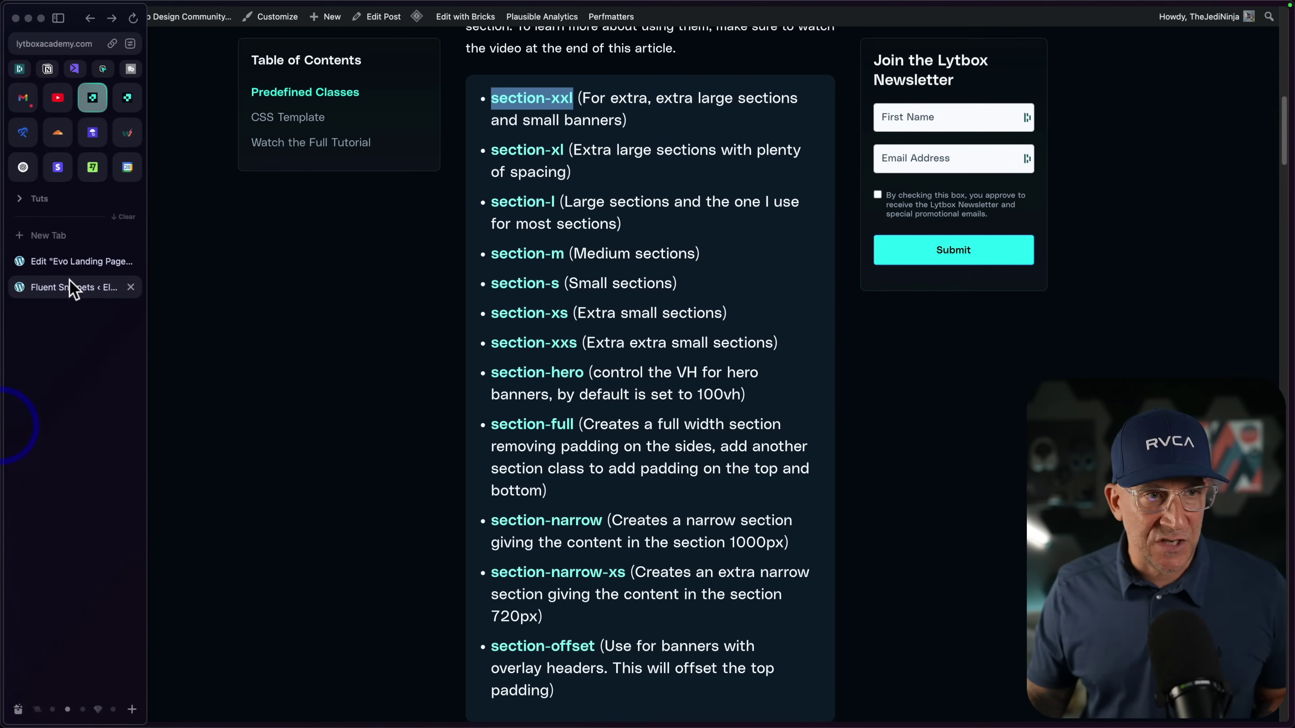
left_click(107, 258)
scroll(540, 442, "down", 10)
left_click(727, 94)
left_click_drag(119, 485, 208, 509)
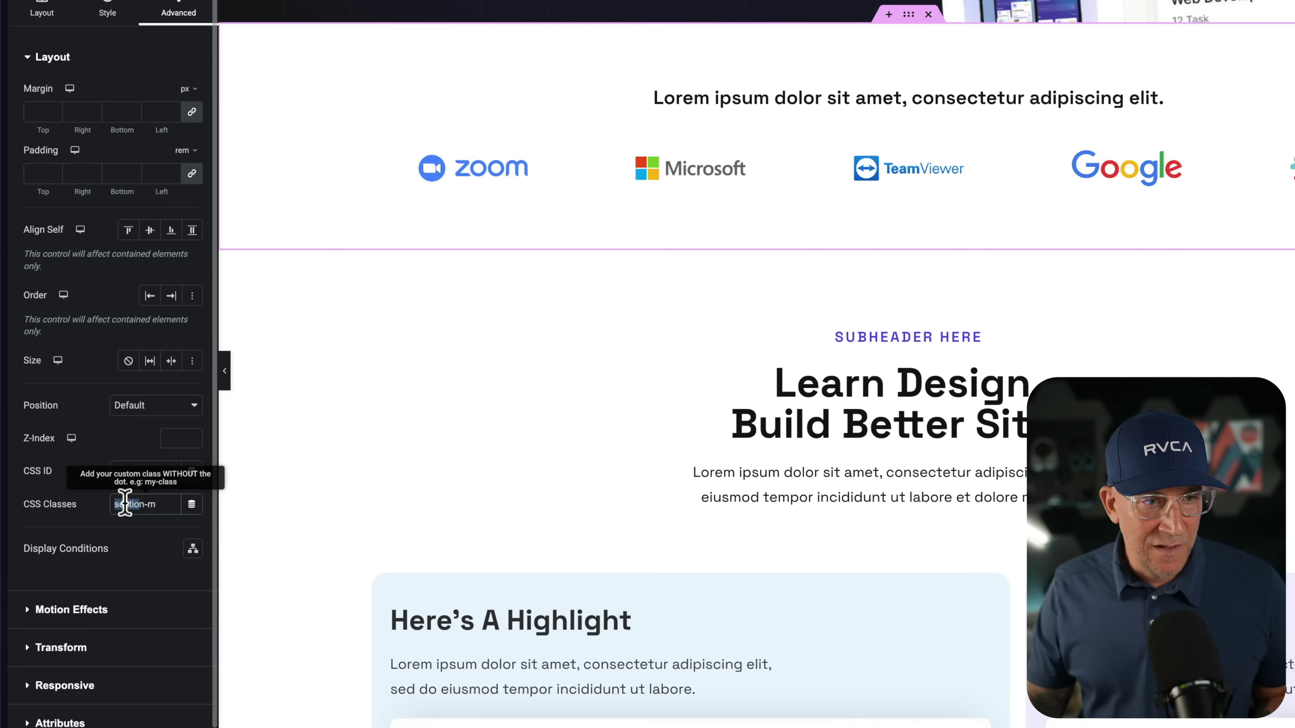
key("BackSpace")
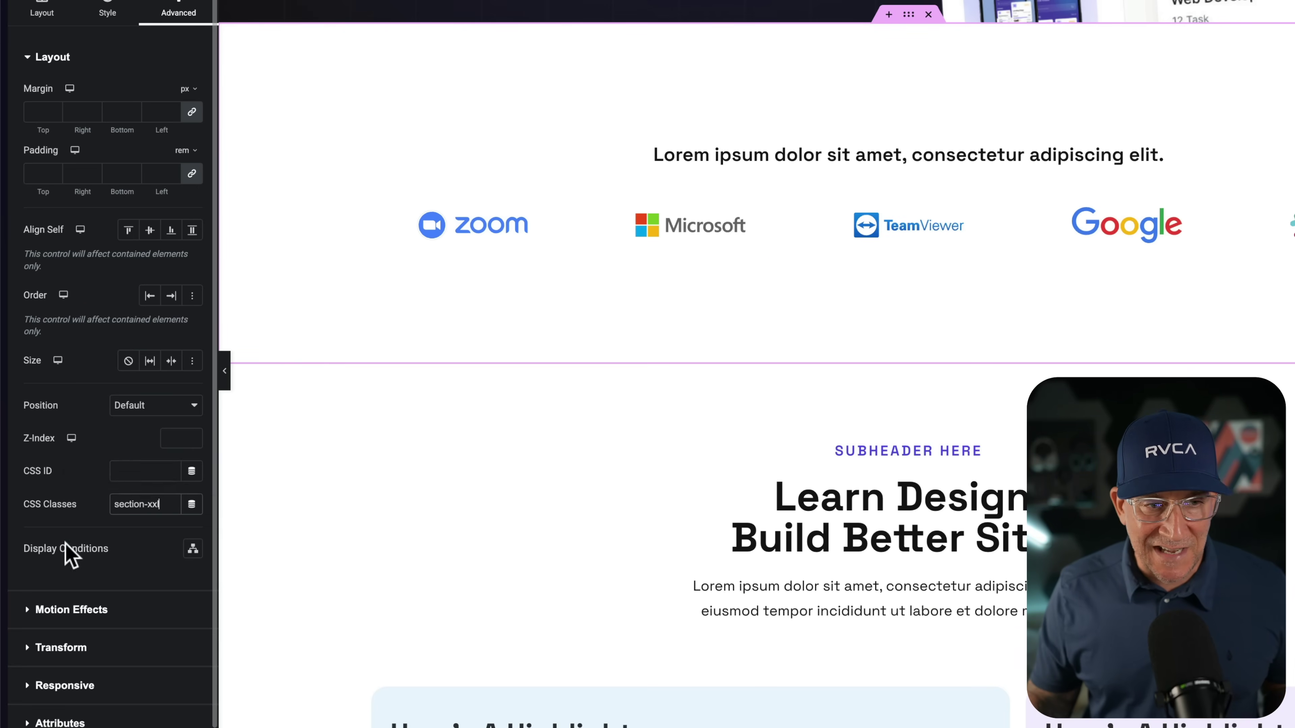
left_click(85, 97)
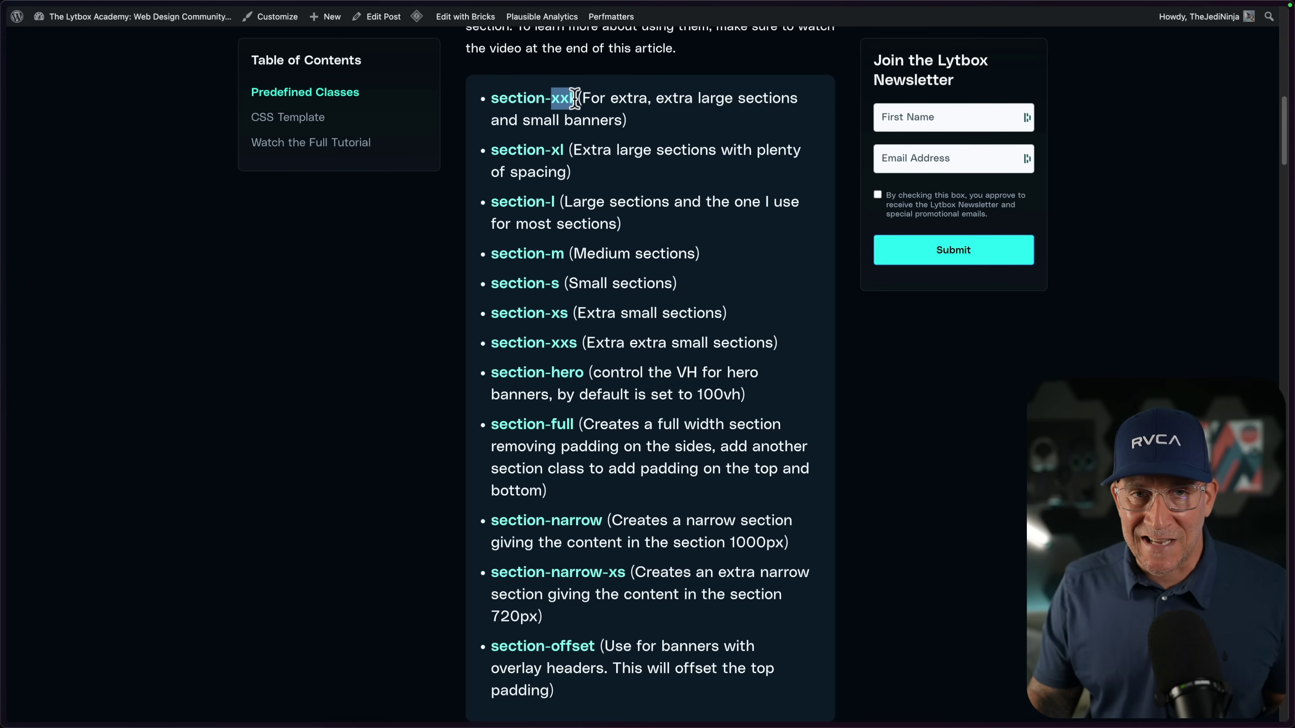
Step: Highlight section-xxs, the 100vh hero default and section-full in the predefined classes list
left_click_drag(555, 147, 560, 158)
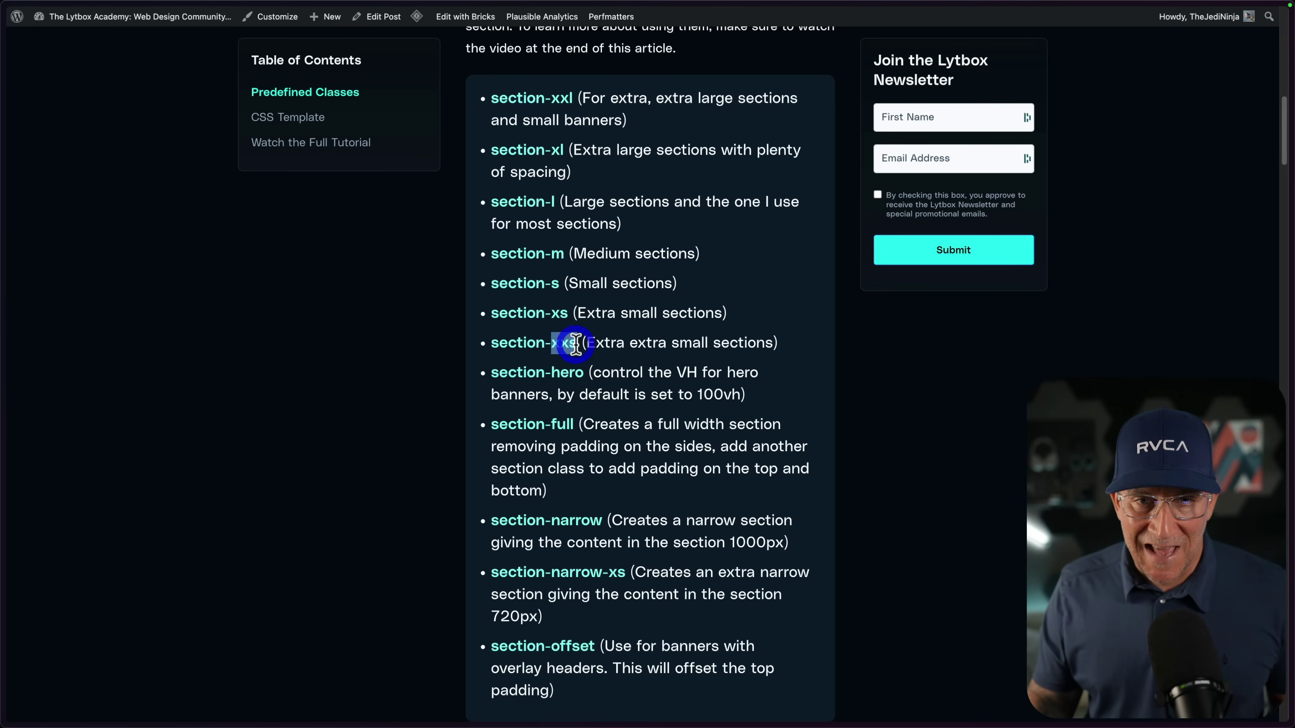
left_click_drag(576, 340, 572, 341)
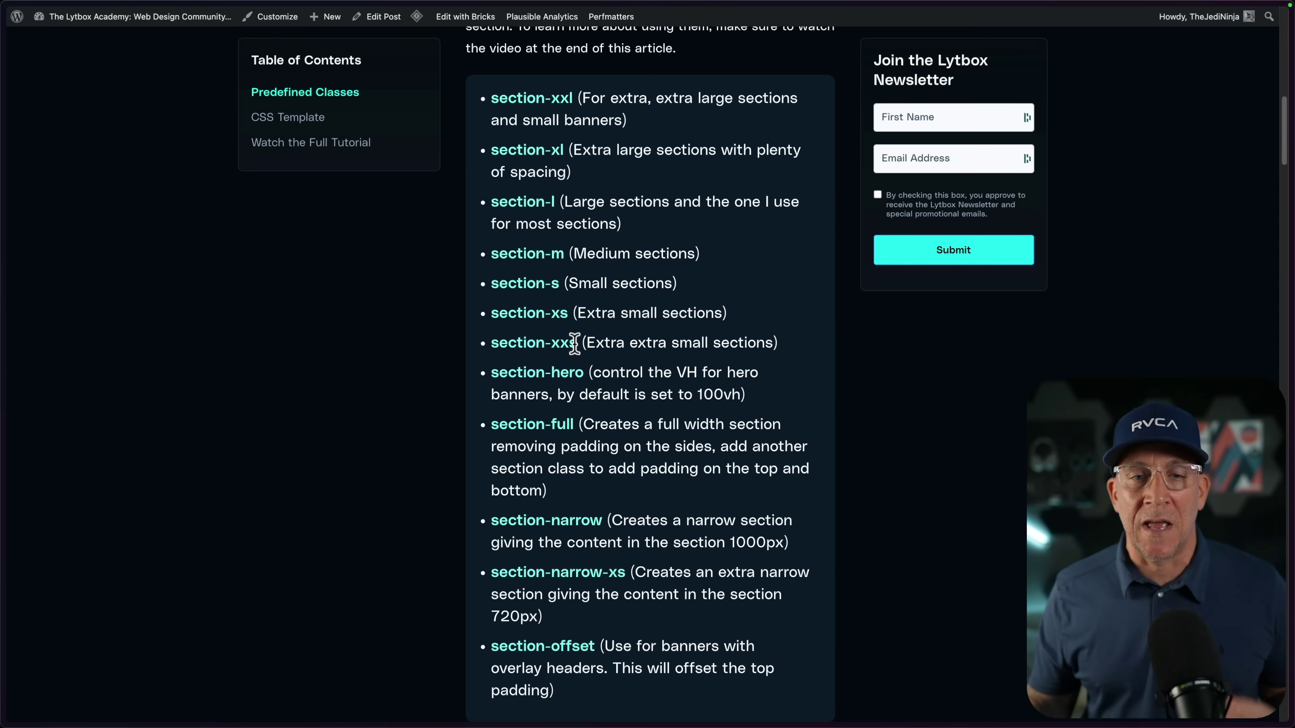
scroll(574, 343, "down", 3)
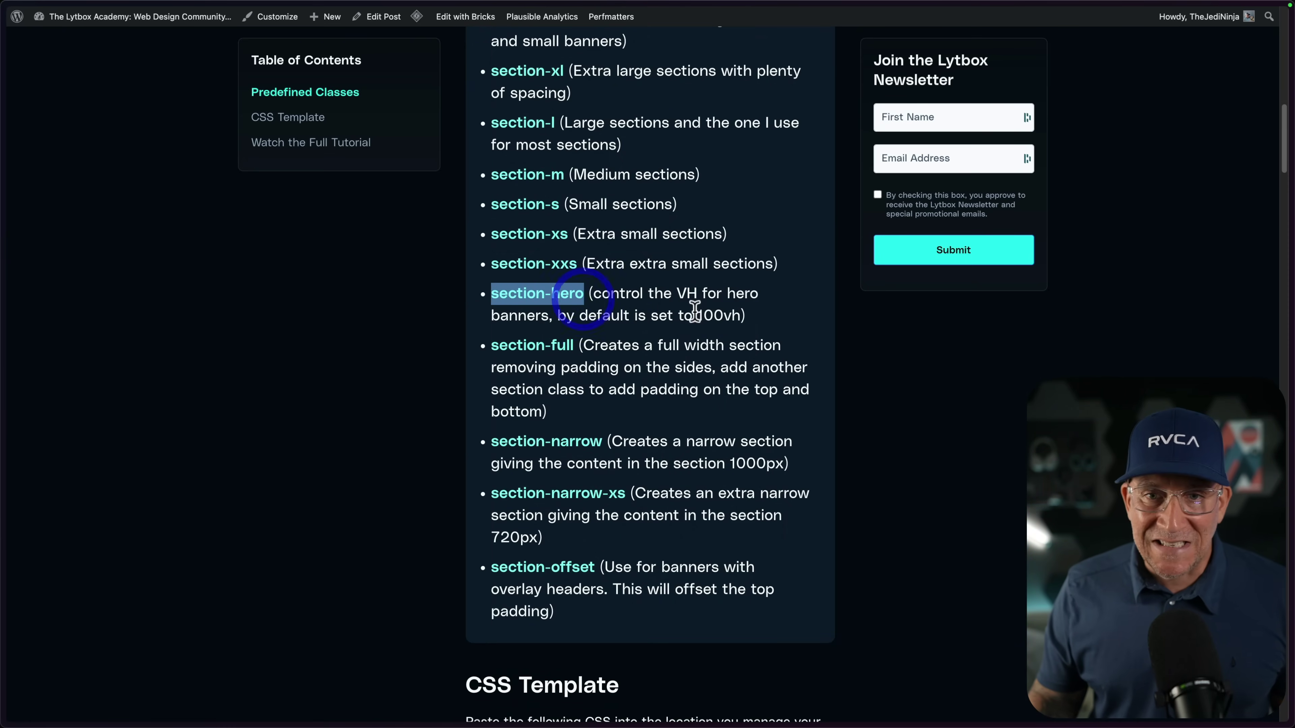
left_click_drag(698, 314, 734, 314)
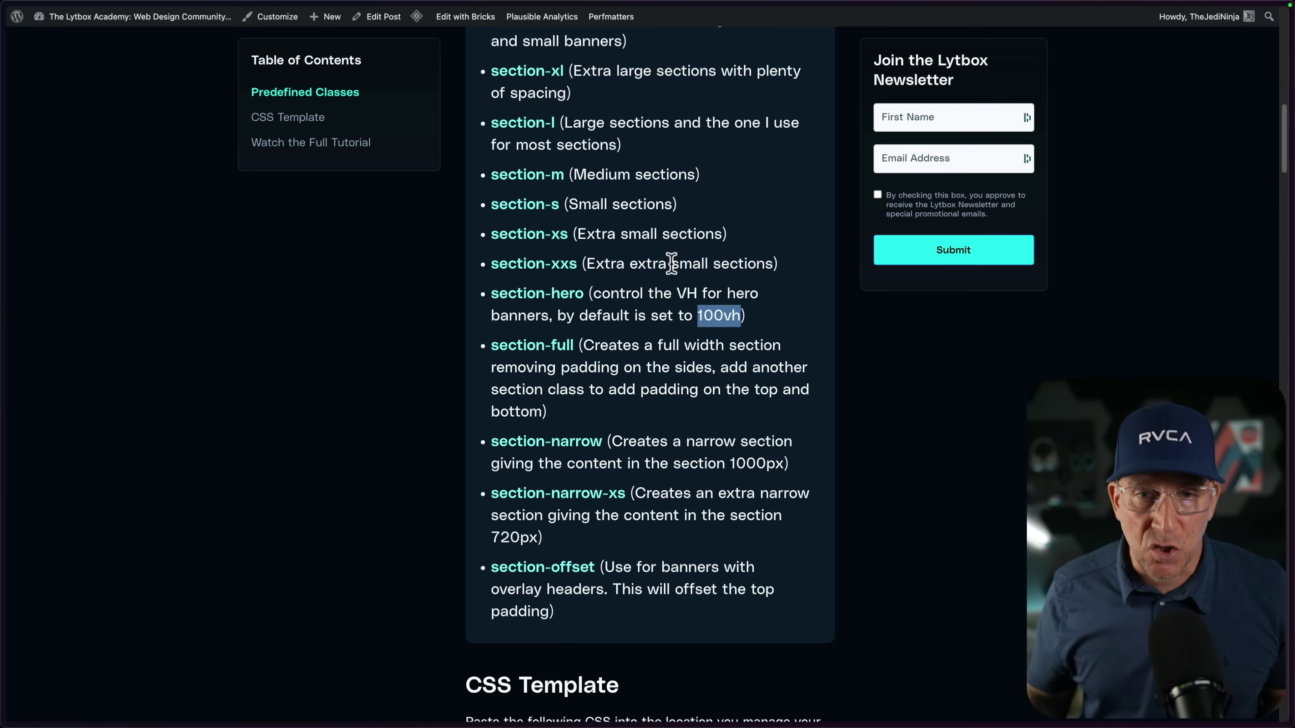
left_click(686, 307)
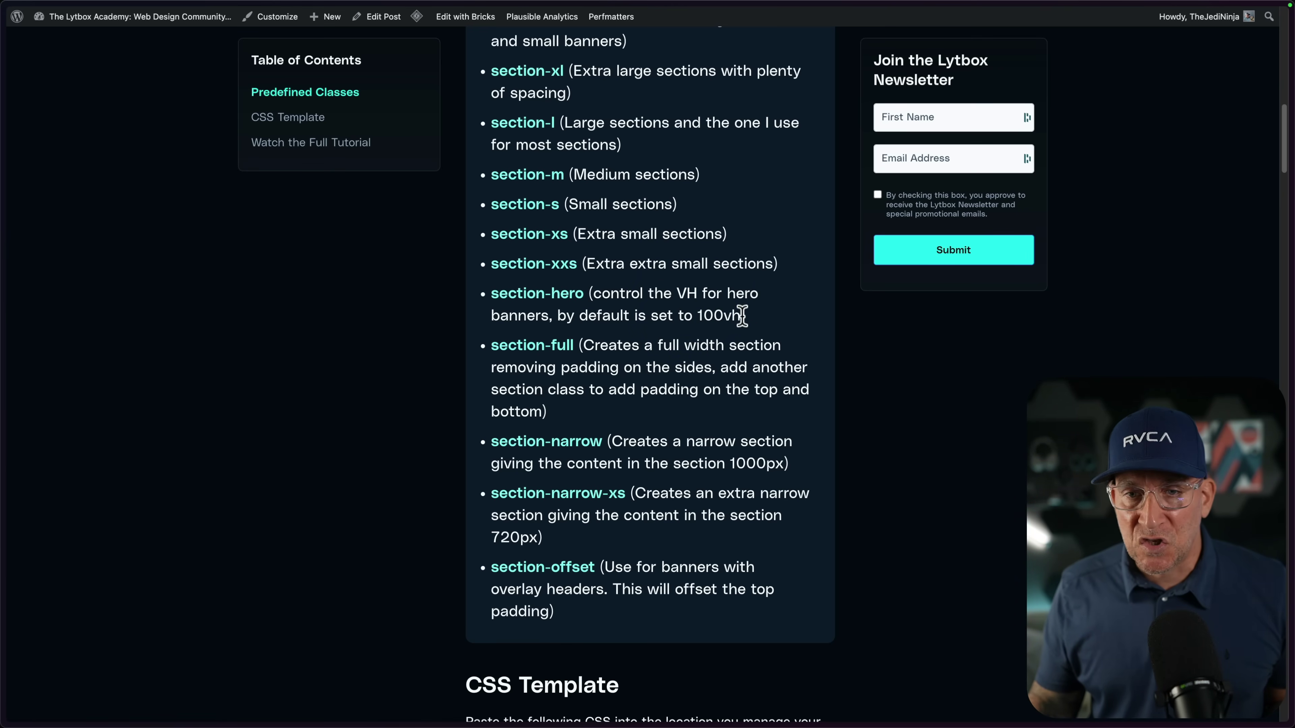
left_click_drag(712, 315, 598, 298)
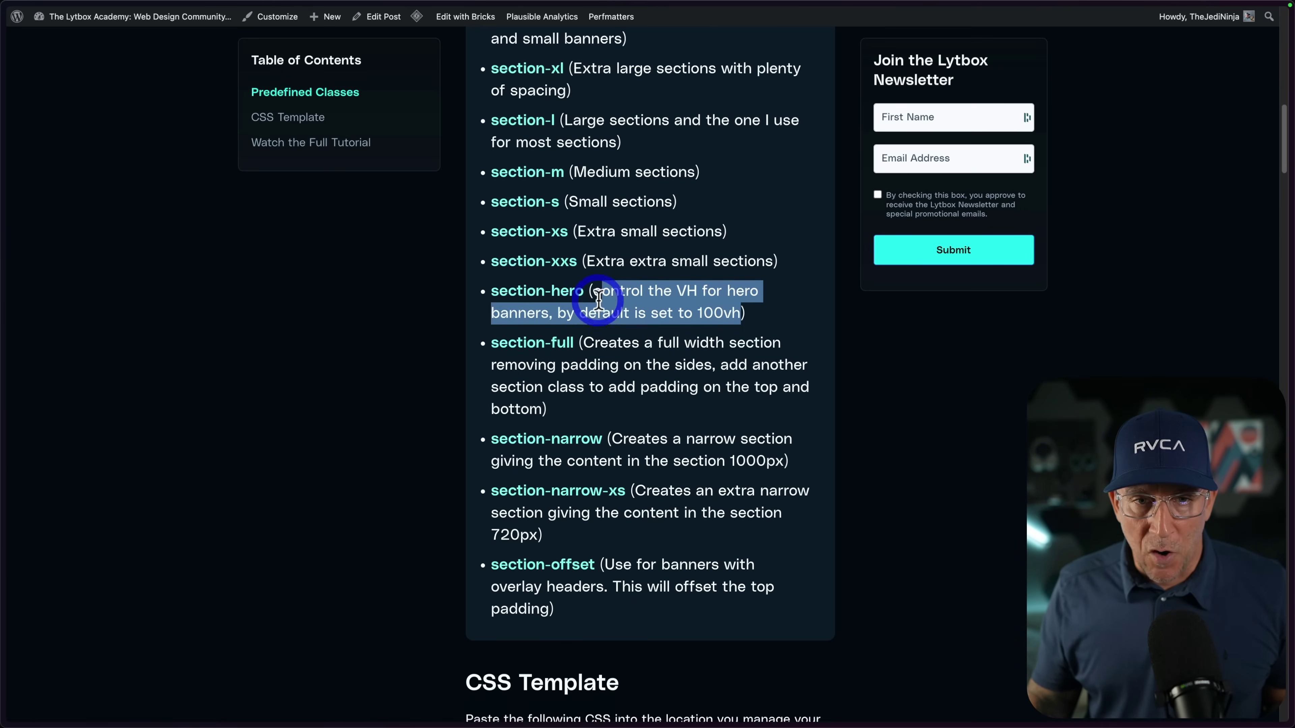
scroll(581, 298, "down", 1)
double_click(565, 304)
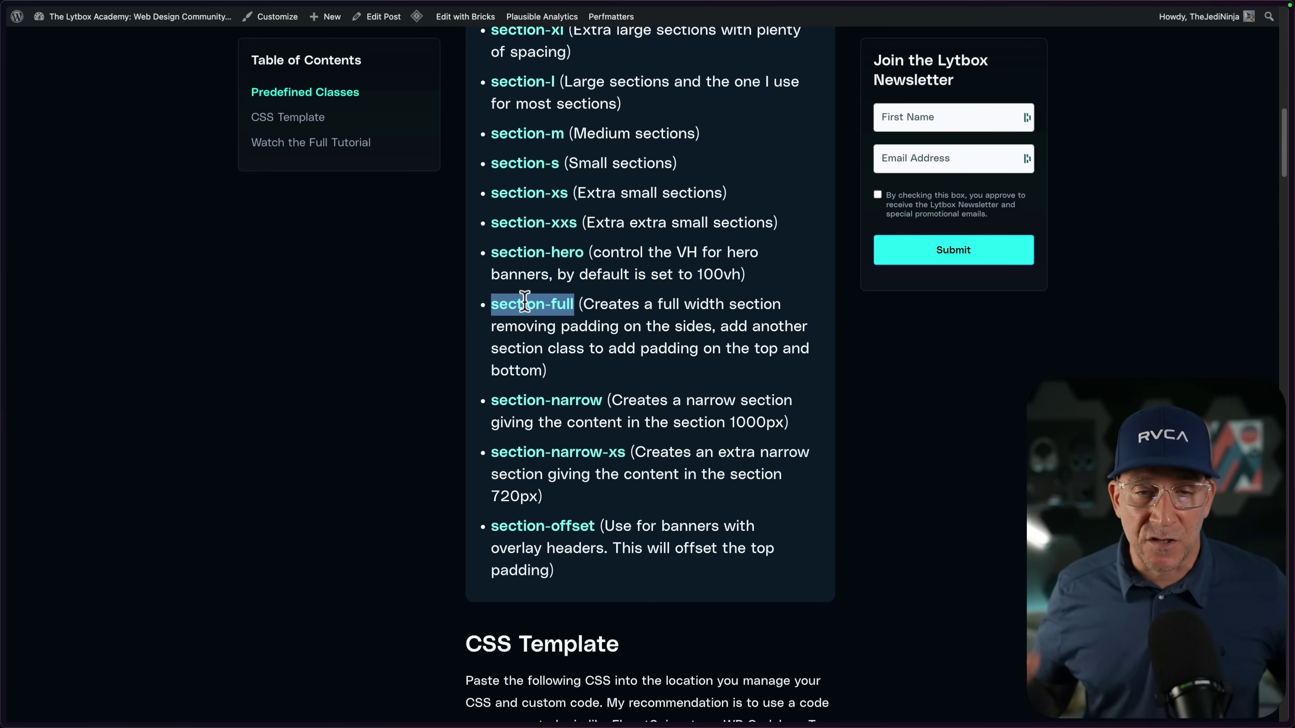
mouse_move(4, 438)
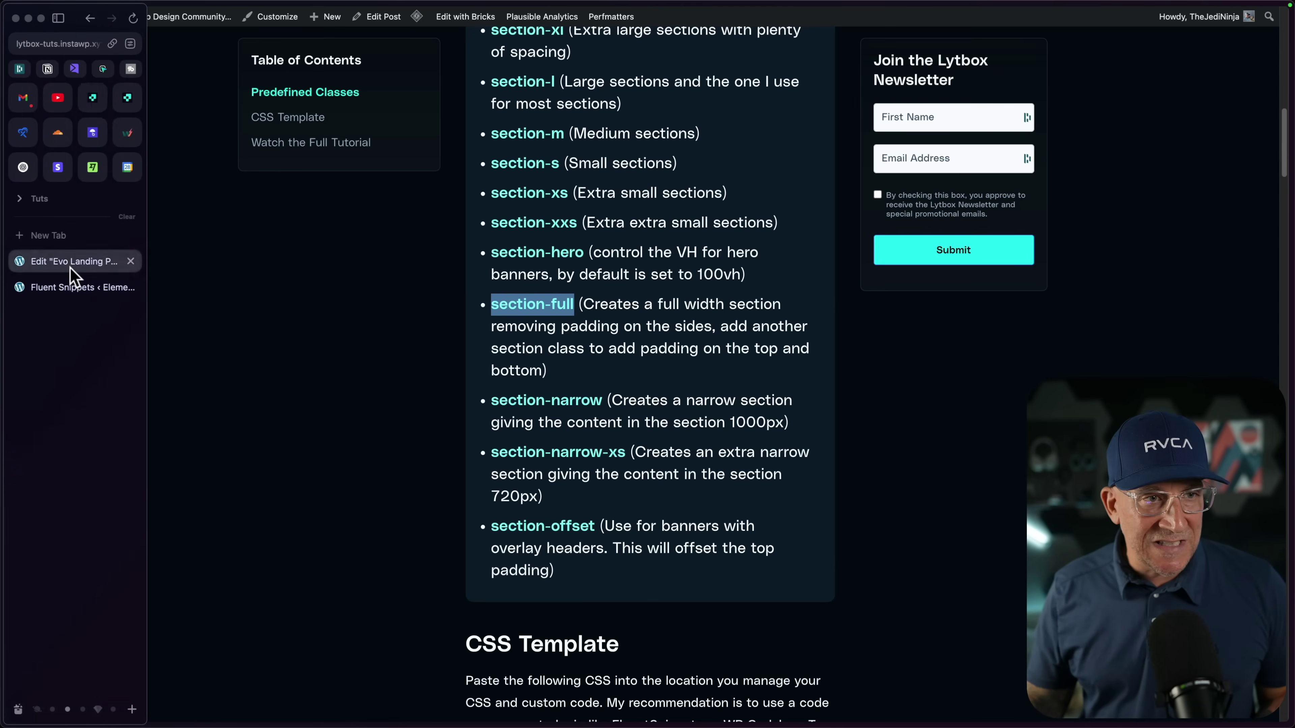
left_click(72, 262)
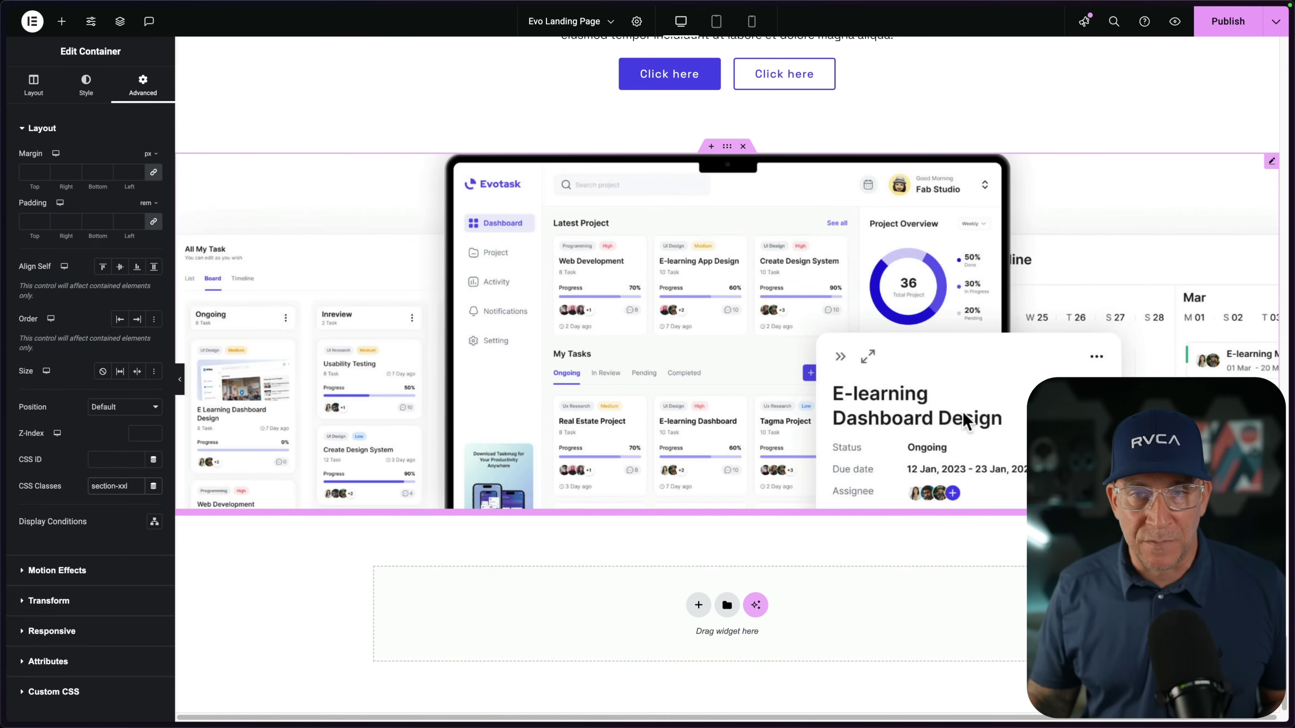
mouse_move(38, 362)
left_click(91, 112)
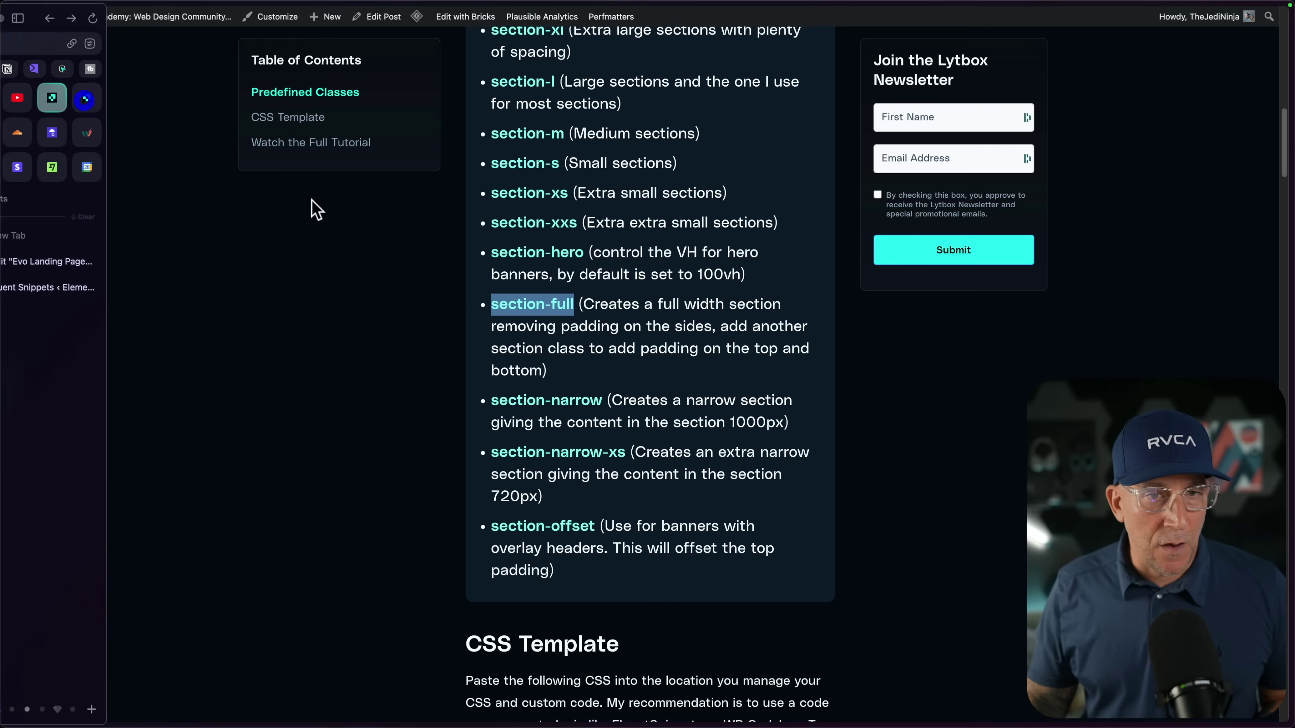
Step: Highlight the section-narrow, section-narrow-xs and section-offset class descriptions
left_click_drag(493, 400, 564, 399)
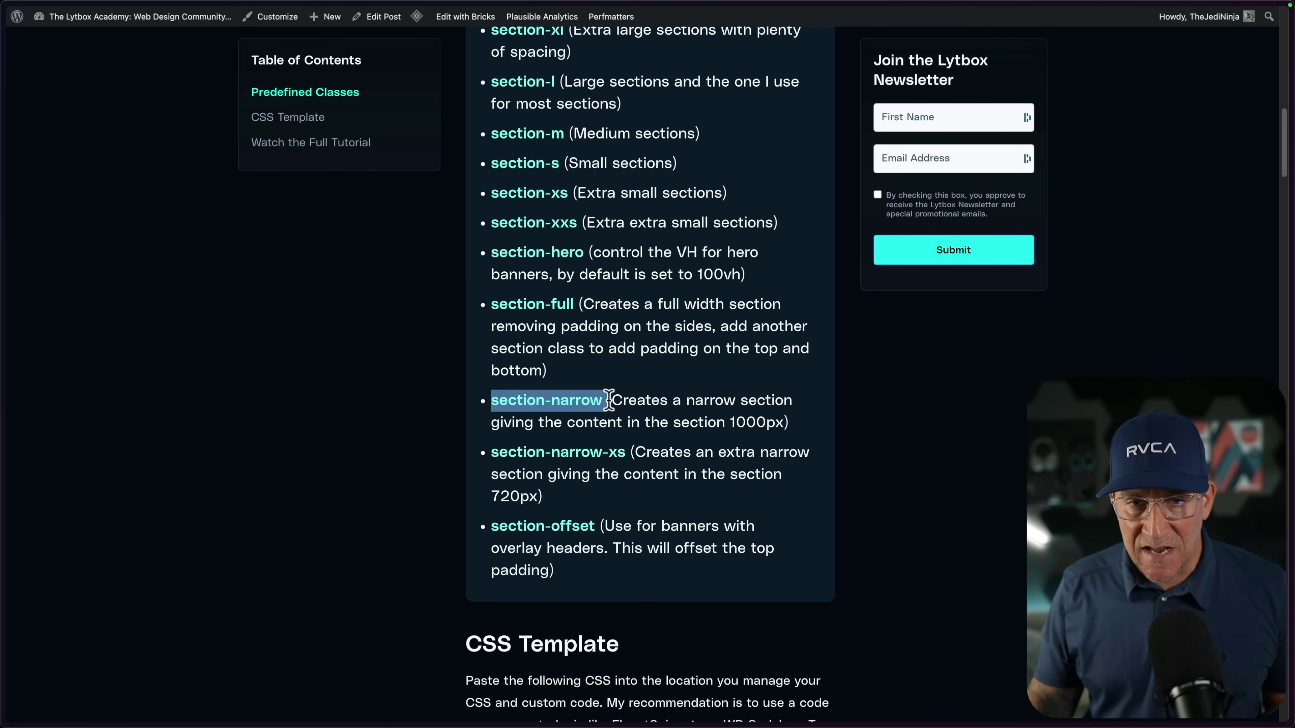
left_click(530, 423)
scroll(519, 401, "down", 3)
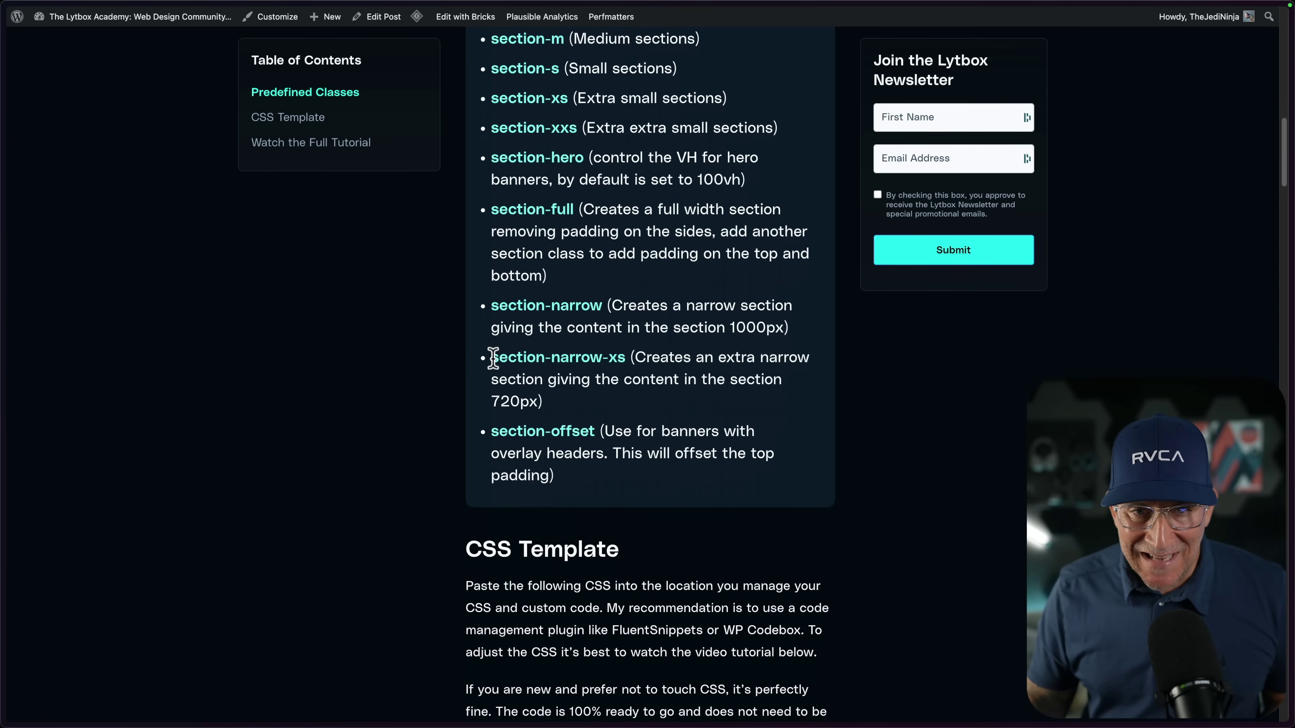
left_click_drag(493, 357, 604, 360)
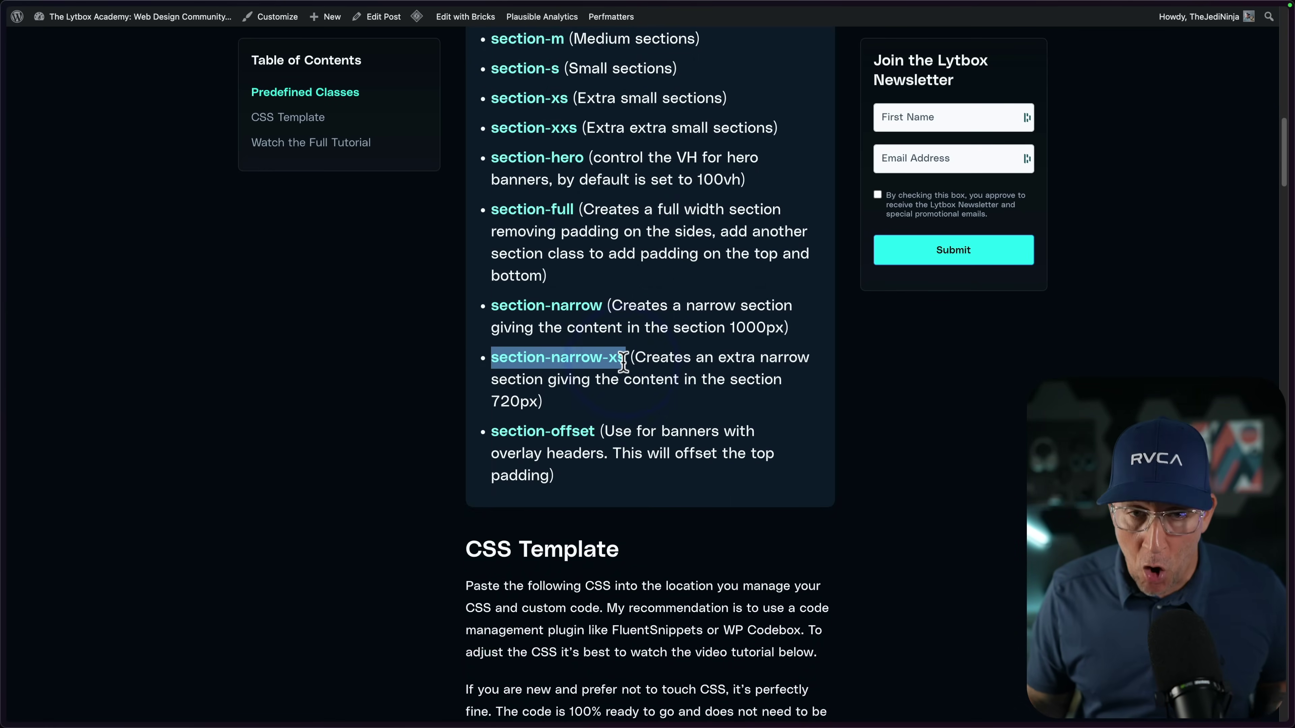
mouse_move(492, 431)
left_mouse_down()
mouse_move(592, 429)
mouse_move(509, 427)
left_mouse_up()
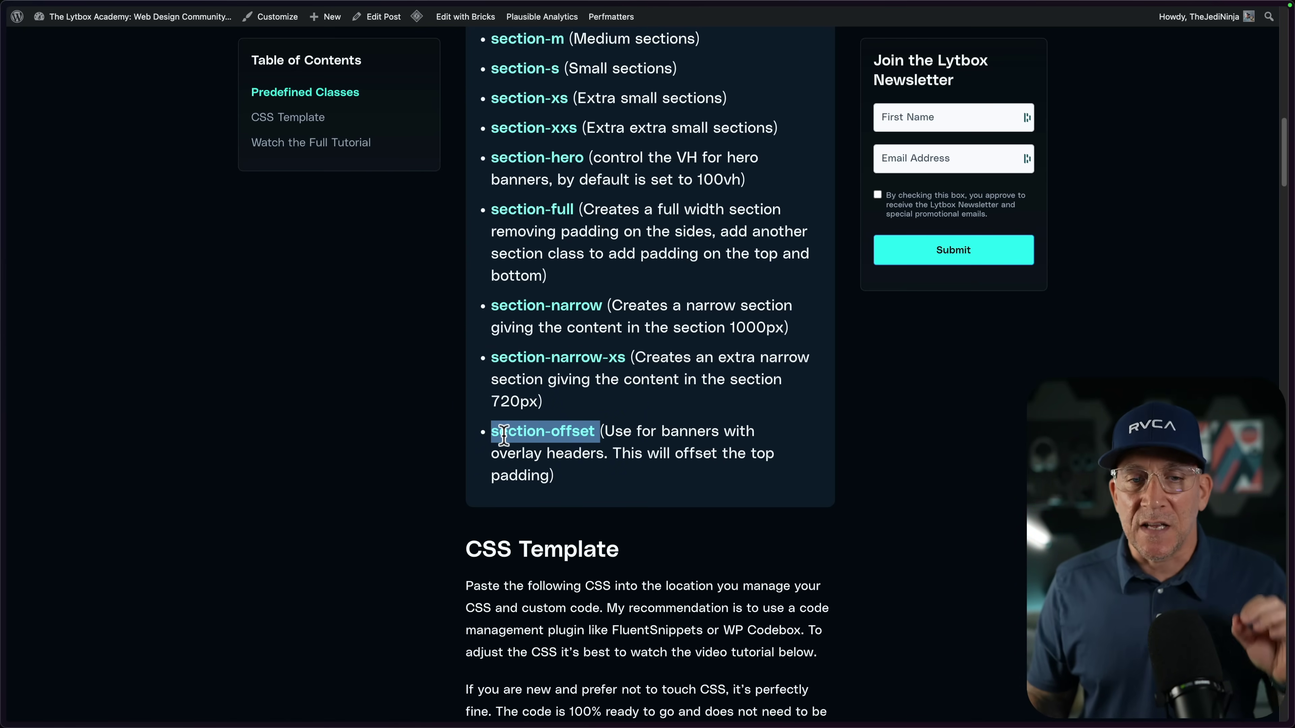
left_click(502, 433)
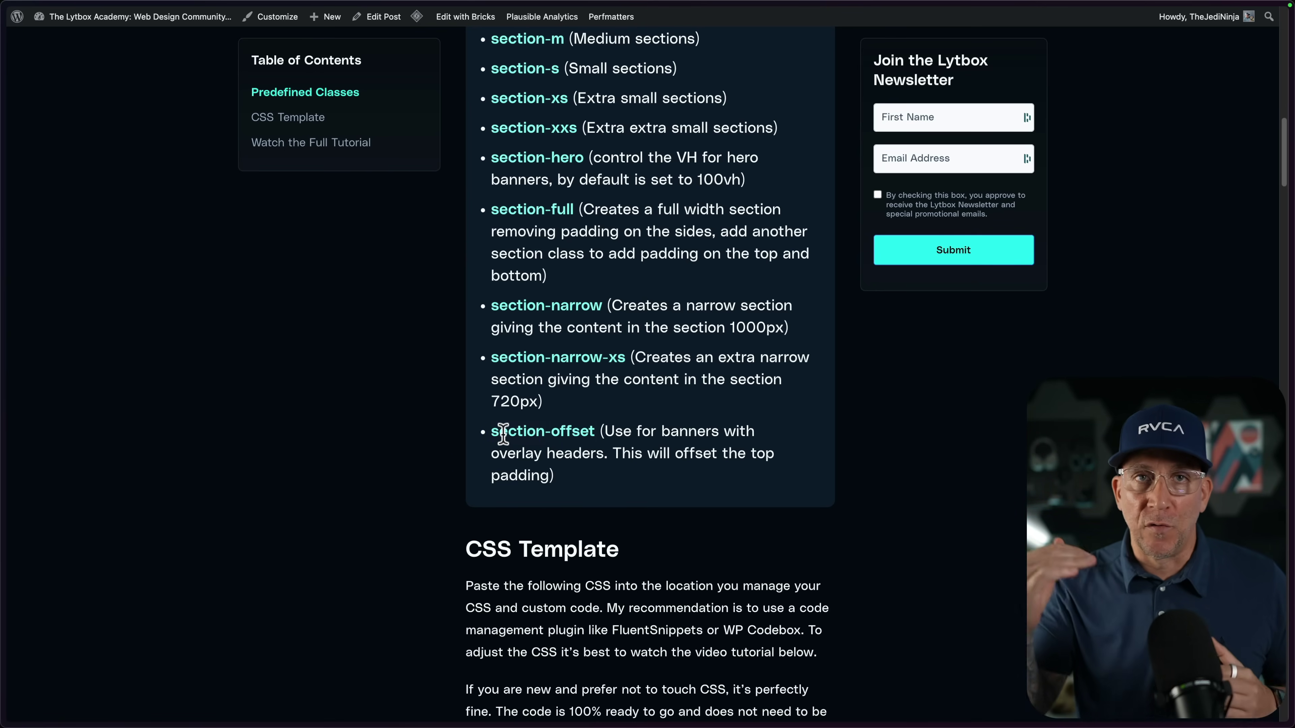
Step: Select the header container and raise its bottom margin from -88 to -64, then about -29
mouse_move(13, 441)
left_click(62, 261)
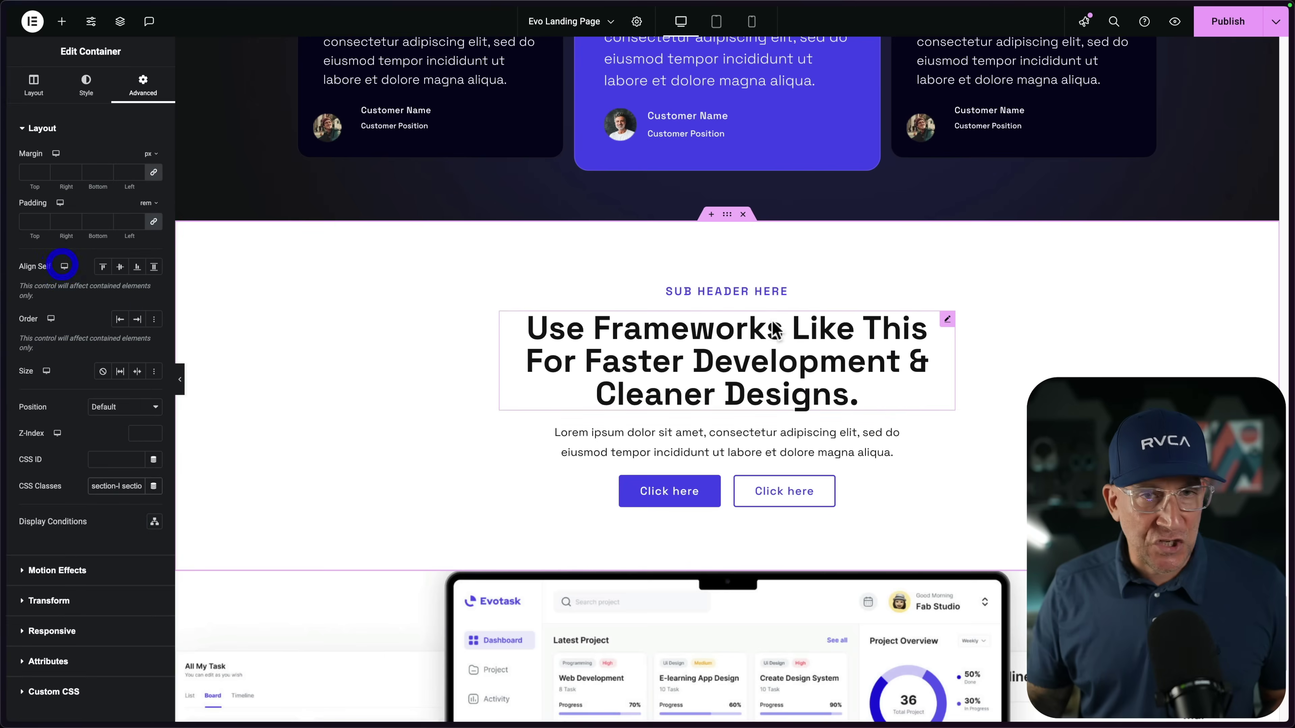
scroll(522, 385, "up", 15)
scroll(525, 382, "up", 10)
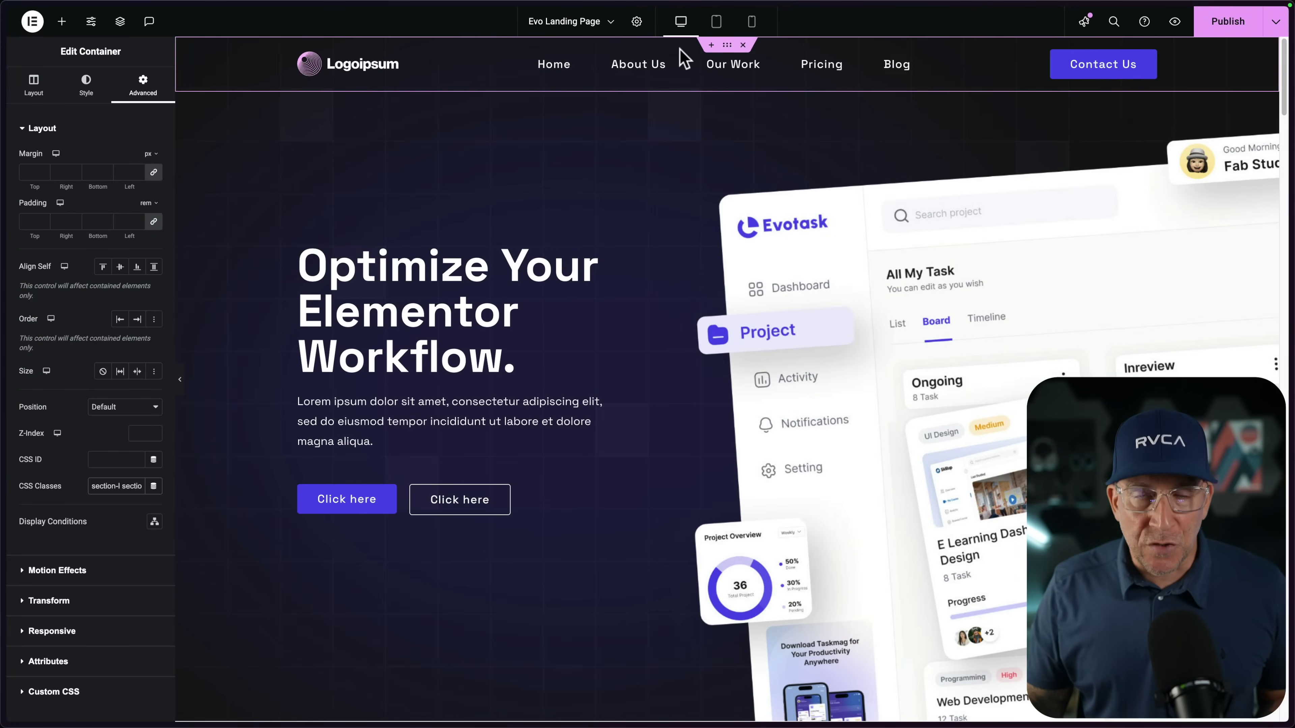
left_click(726, 49)
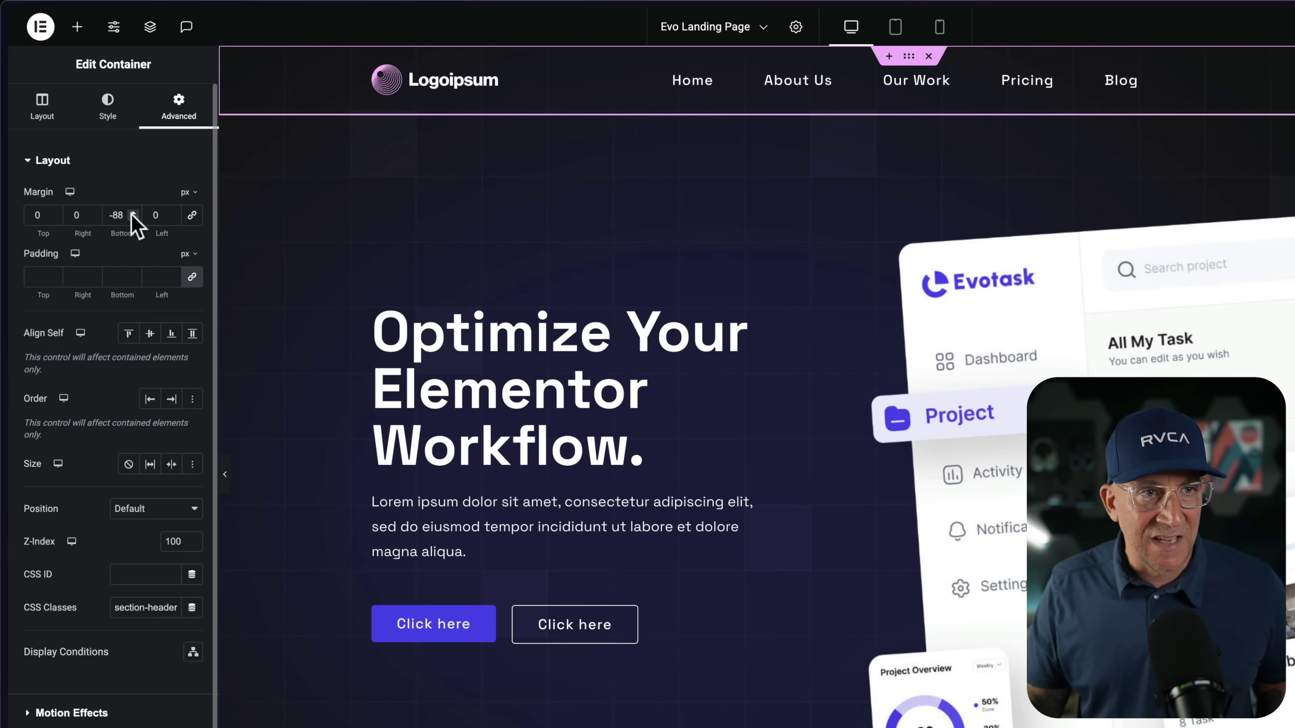
left_click(132, 213)
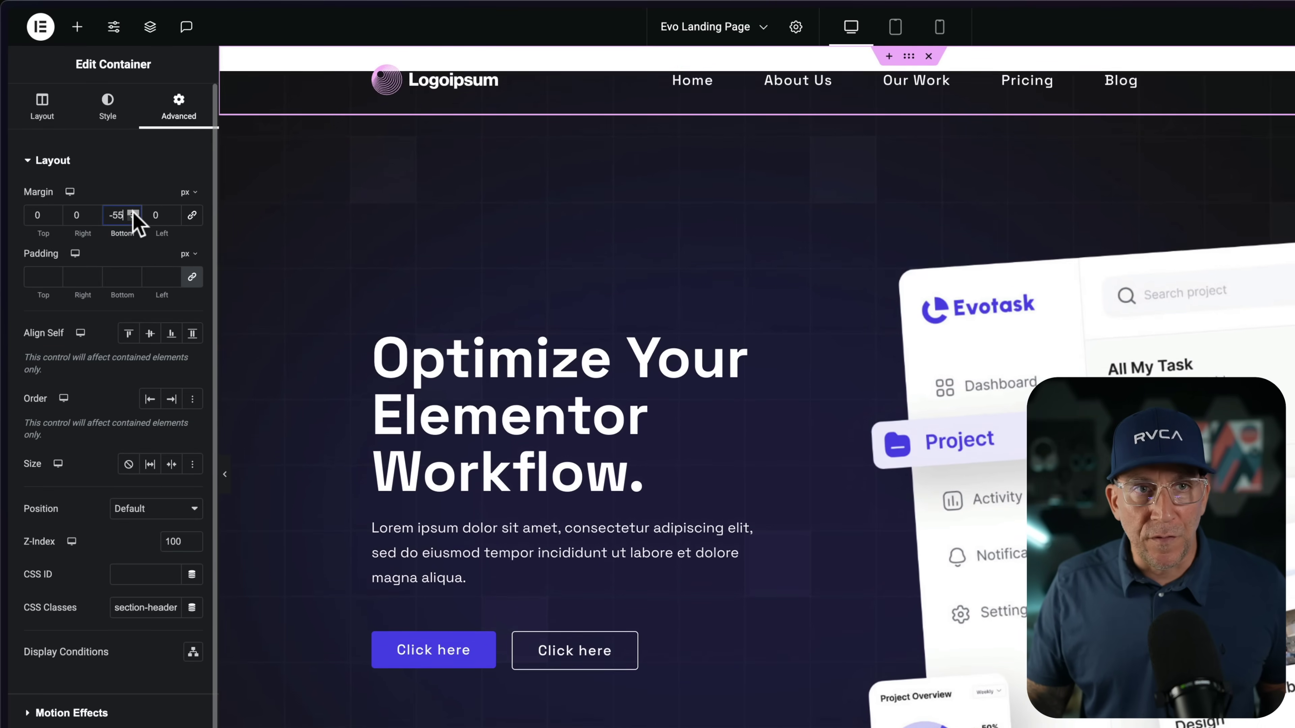
left_click(132, 214)
Step: Lower the header's bottom margin through -51, -63 and -73 back to -88, then edit the hero
left_click(133, 218)
left_click(134, 218)
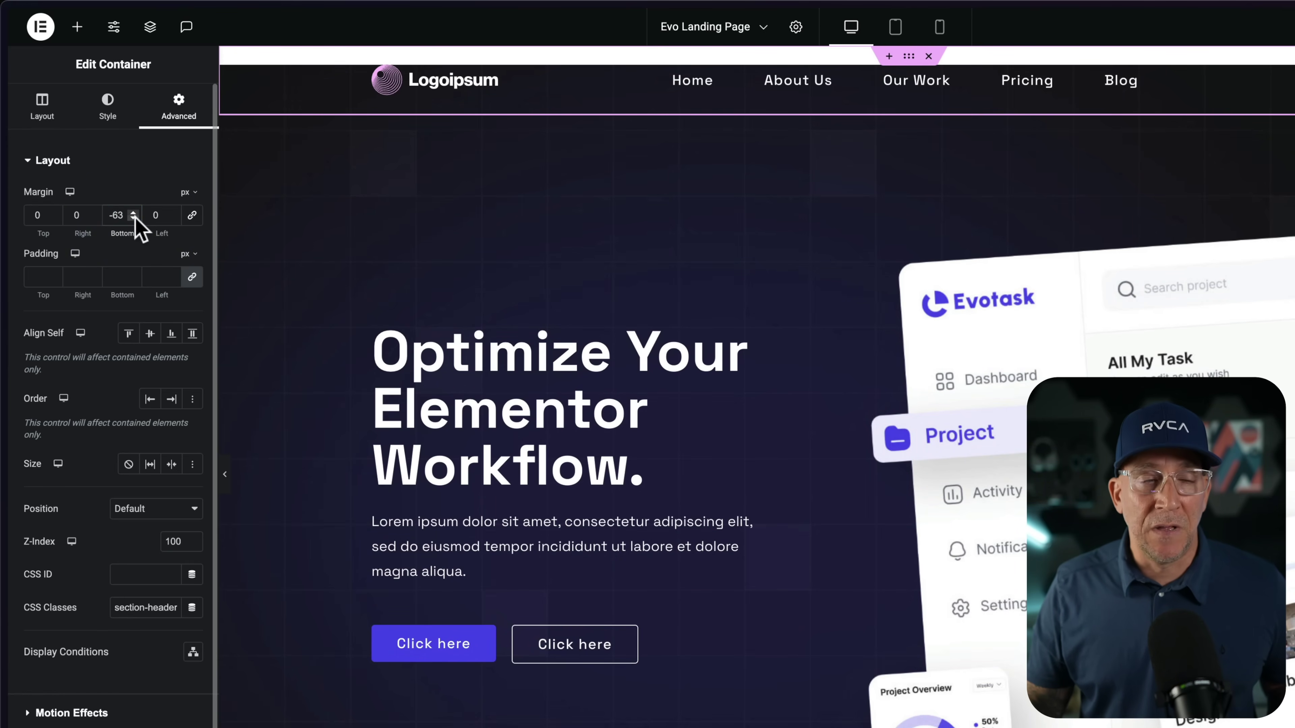
left_click(133, 219)
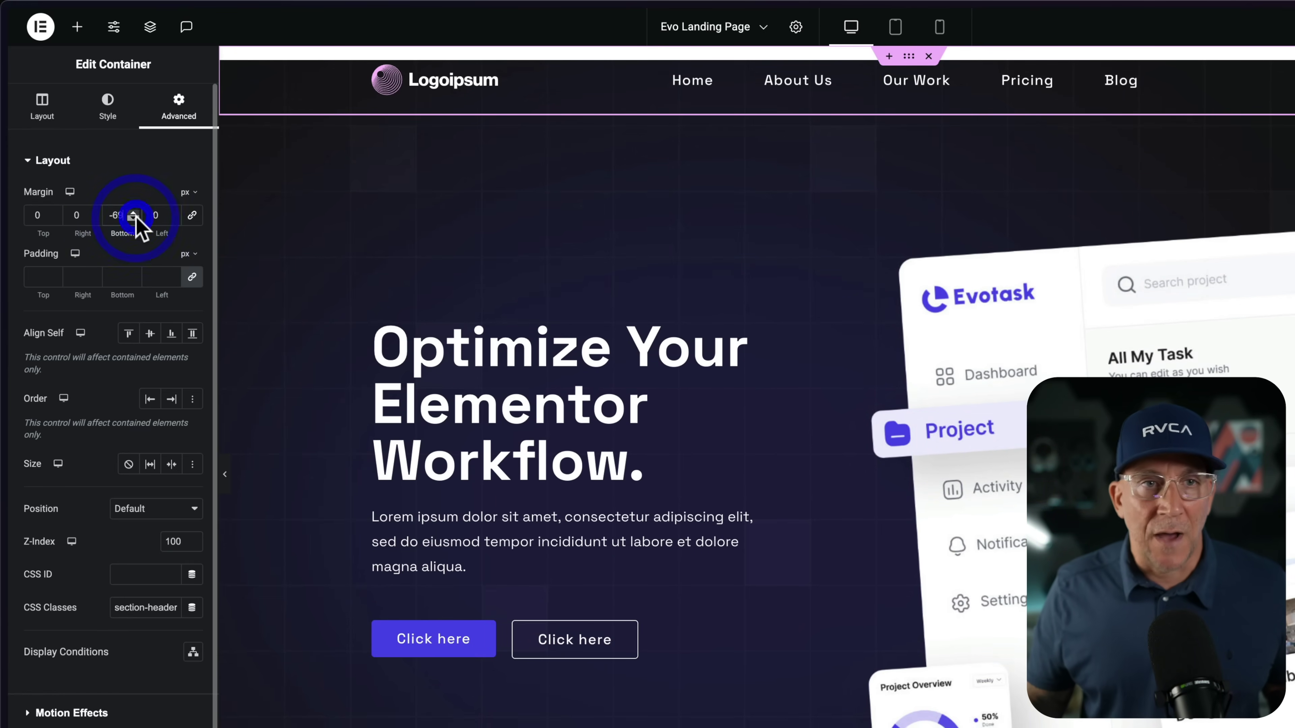
left_click(133, 218)
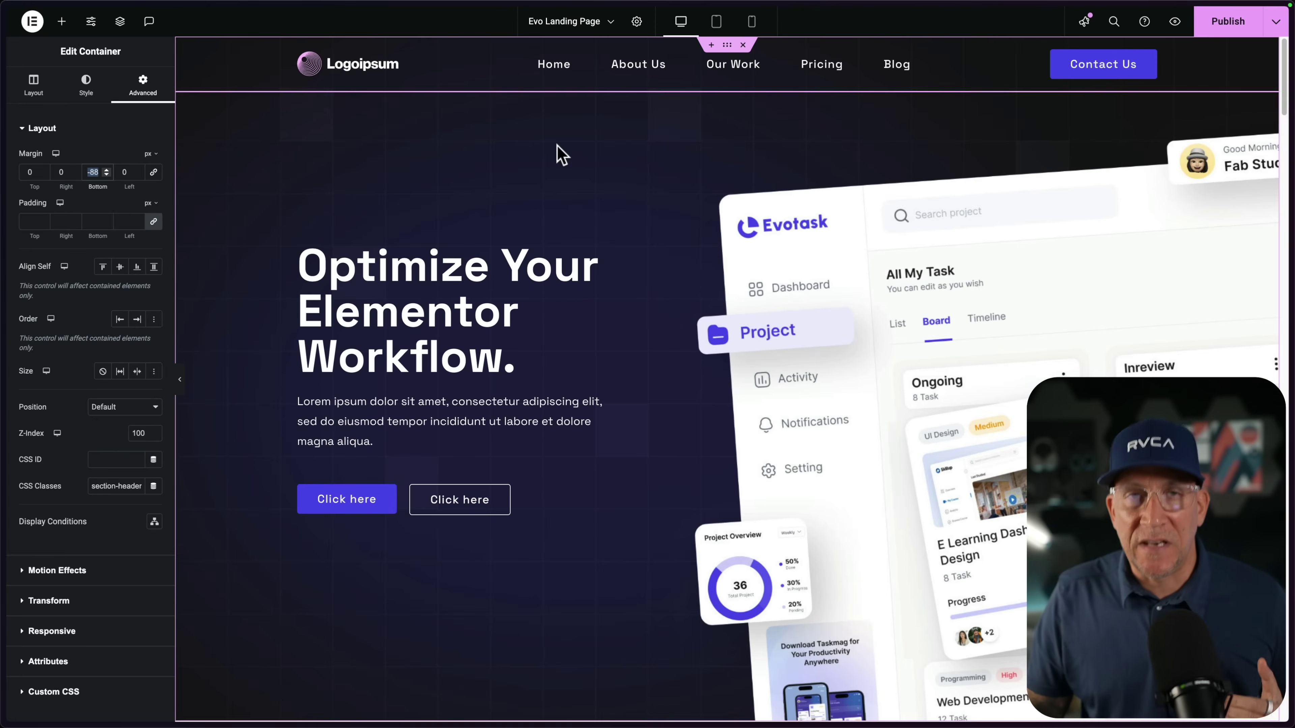
right_click(235, 163)
left_click(280, 178)
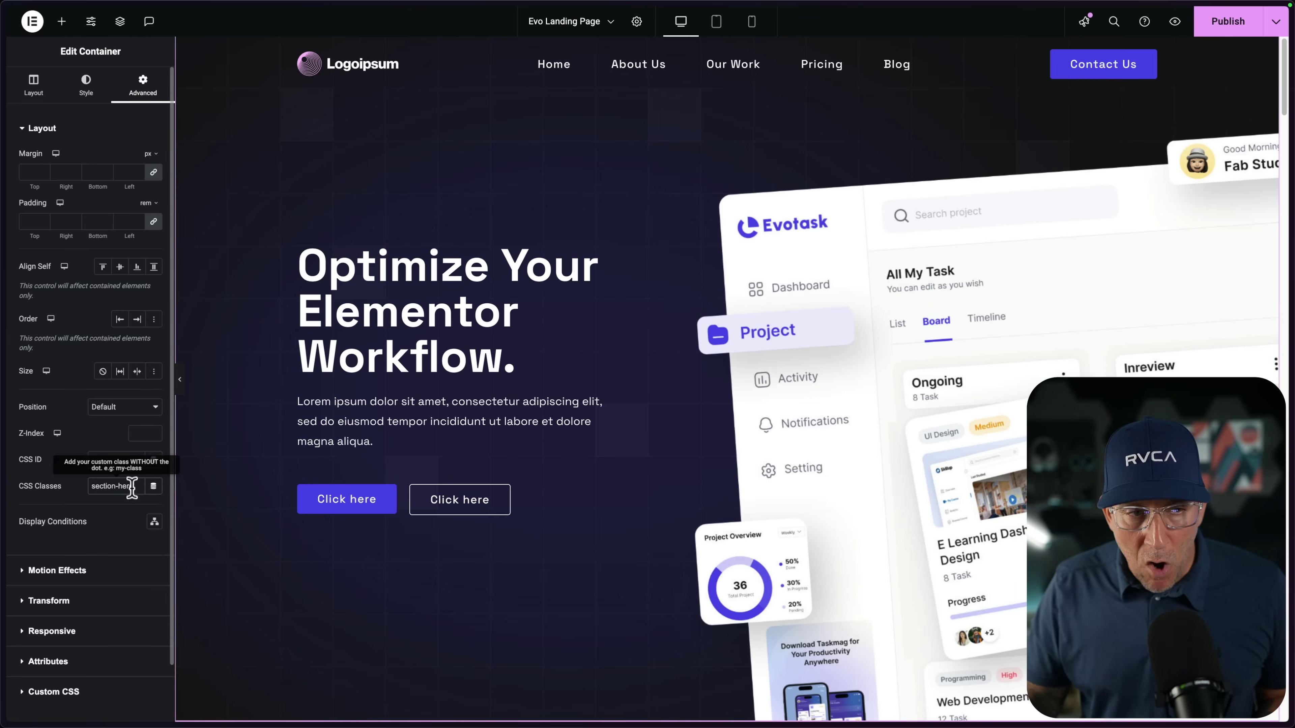
Step: Change the hero's class from section-hero to section-xxl and add section-offset
double_click(117, 486)
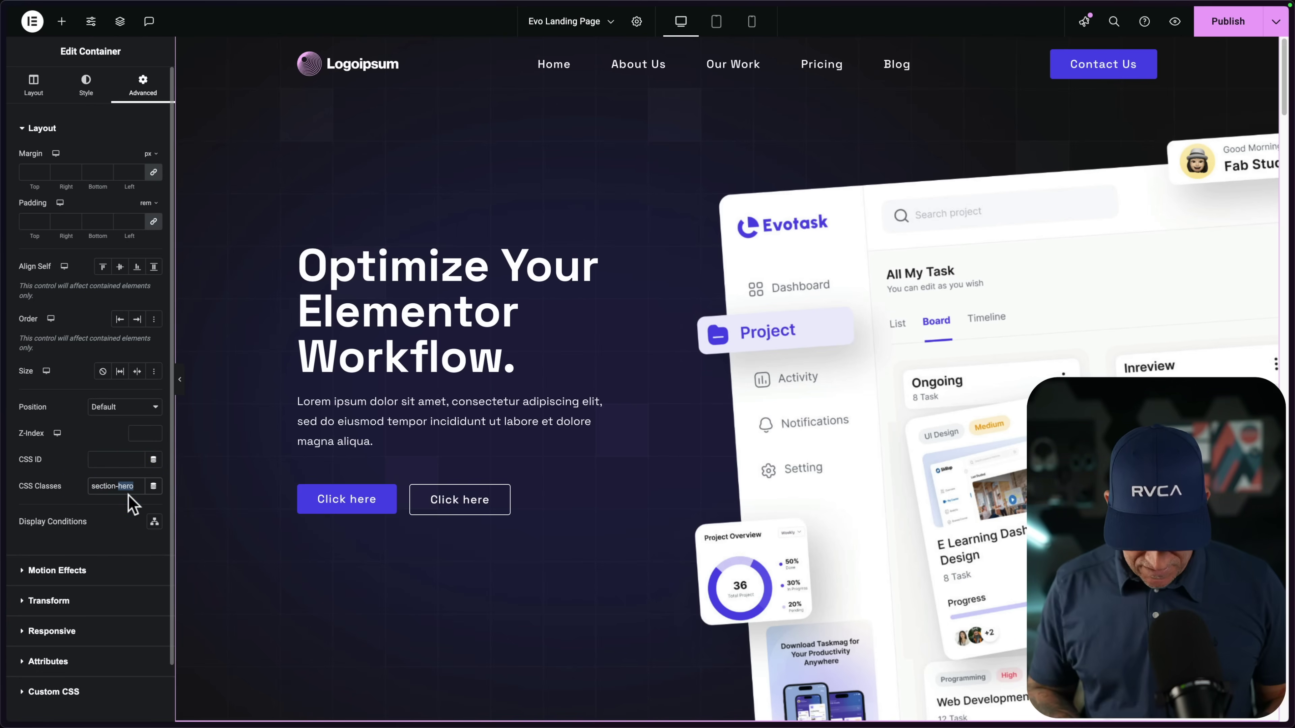
type("xx")
type("l")
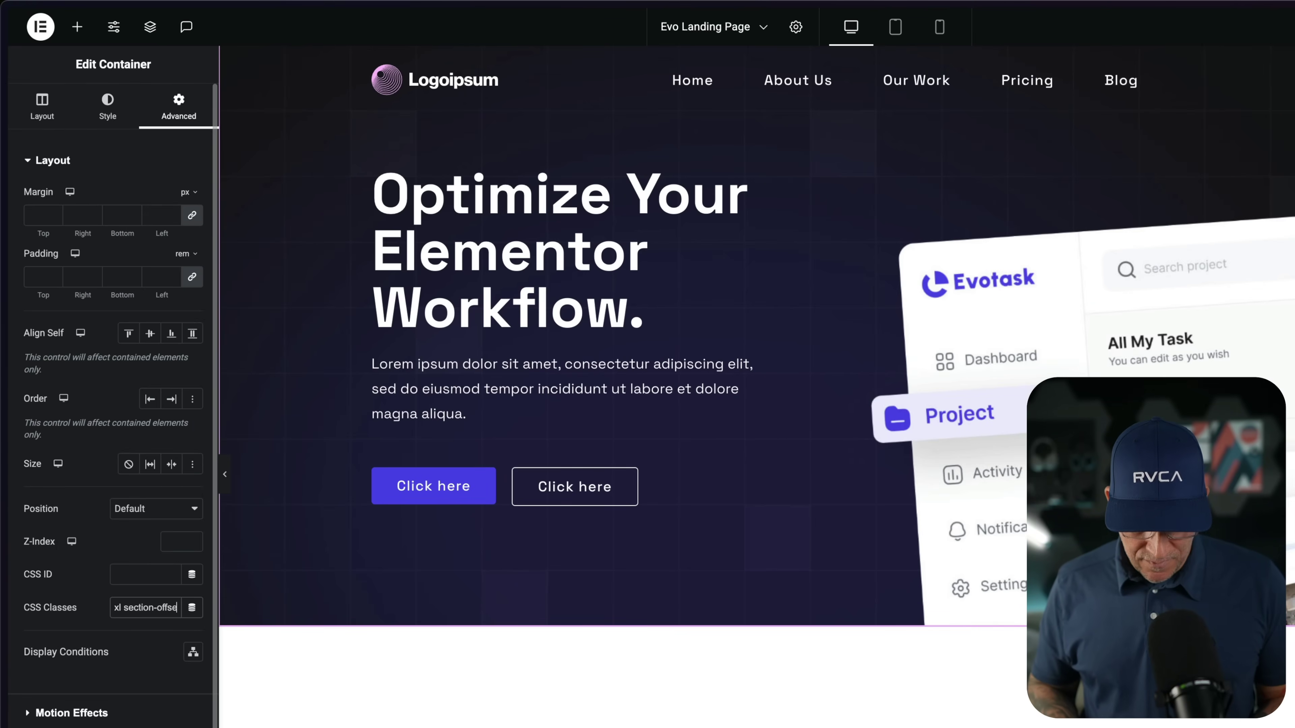
type("t")
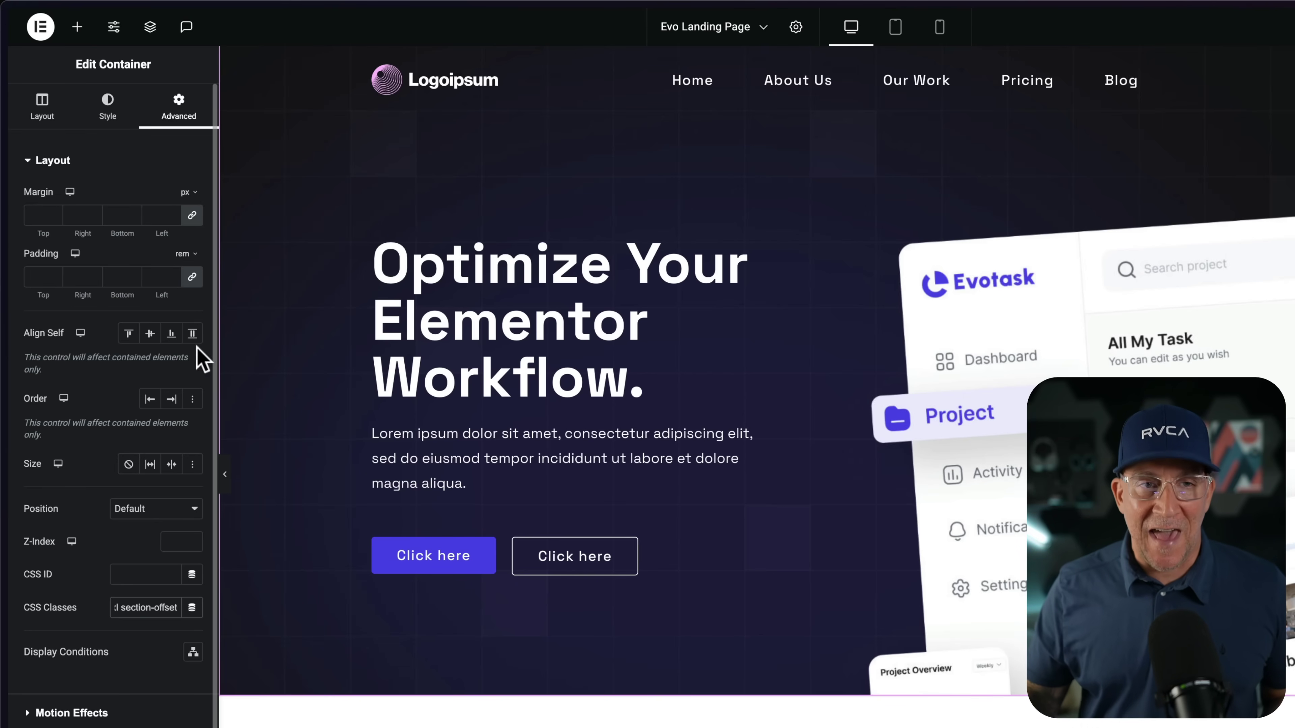
scroll(492, 612, "down", 8)
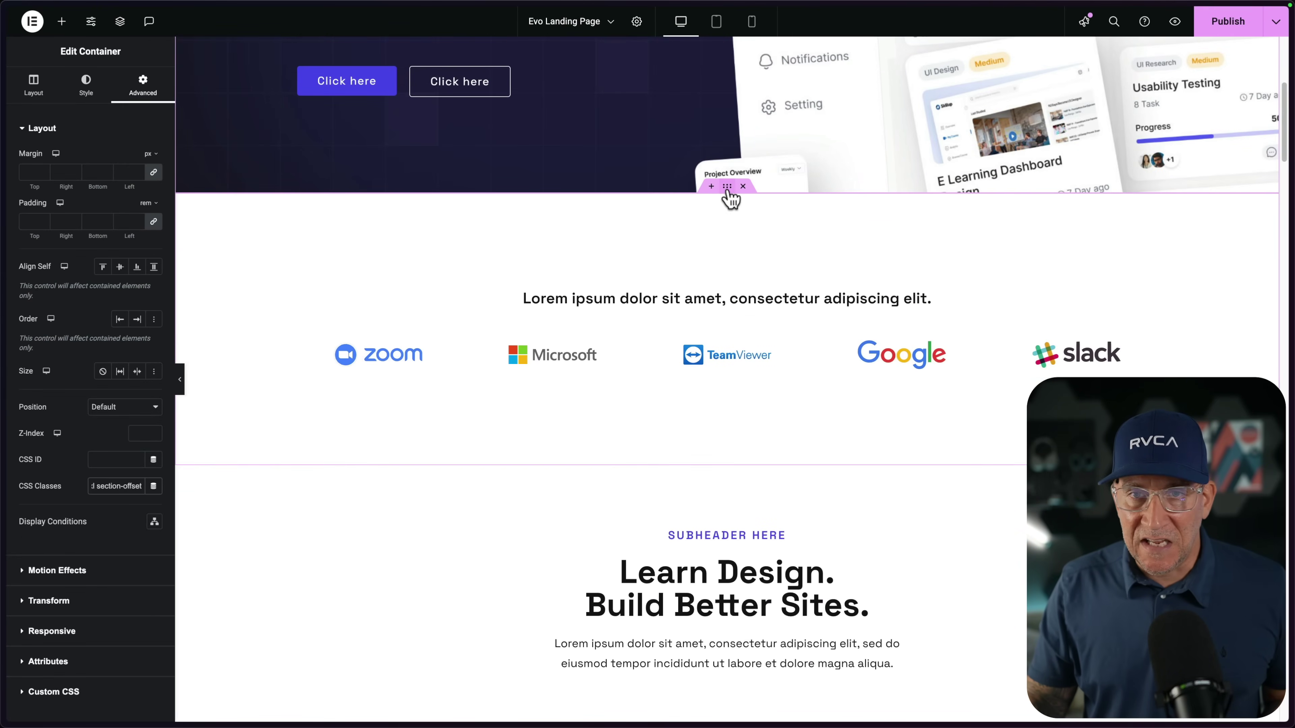
Step: Change the logo strip's classes to section-xxs section-narrow and scroll through the page sections
left_click(727, 189)
left_click(127, 485)
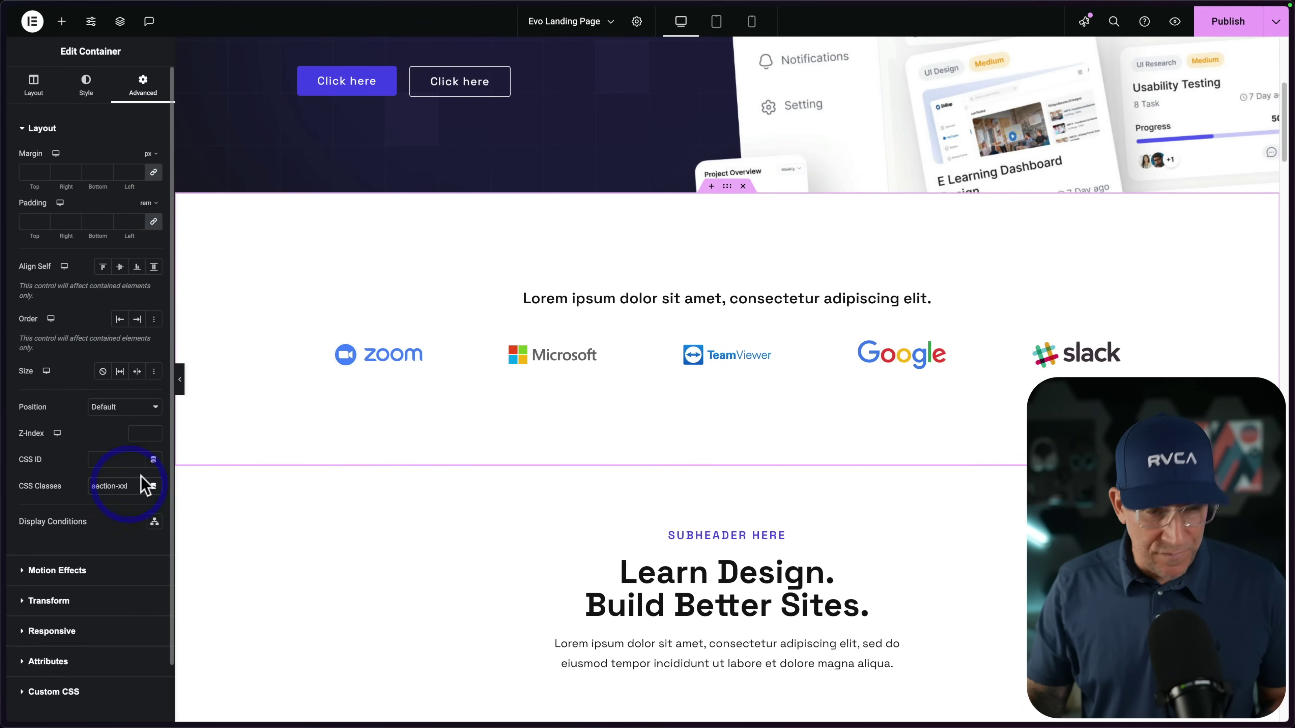
key("BackSpace")
key("BackSpace")
type("s sect")
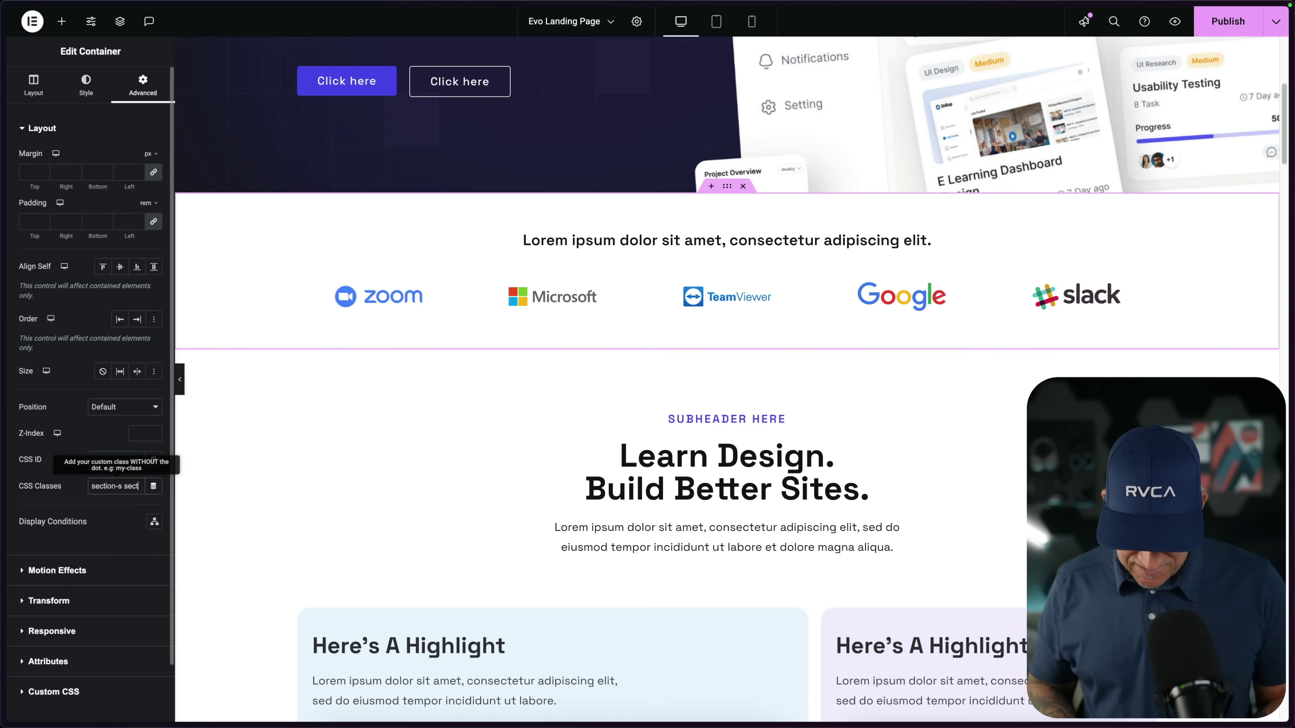
key("BackSpace")
key("BackSpace")
key("BackSpace")
key("BackSpace")
key("BackSpace")
key("BackSpace")
type("narrow")
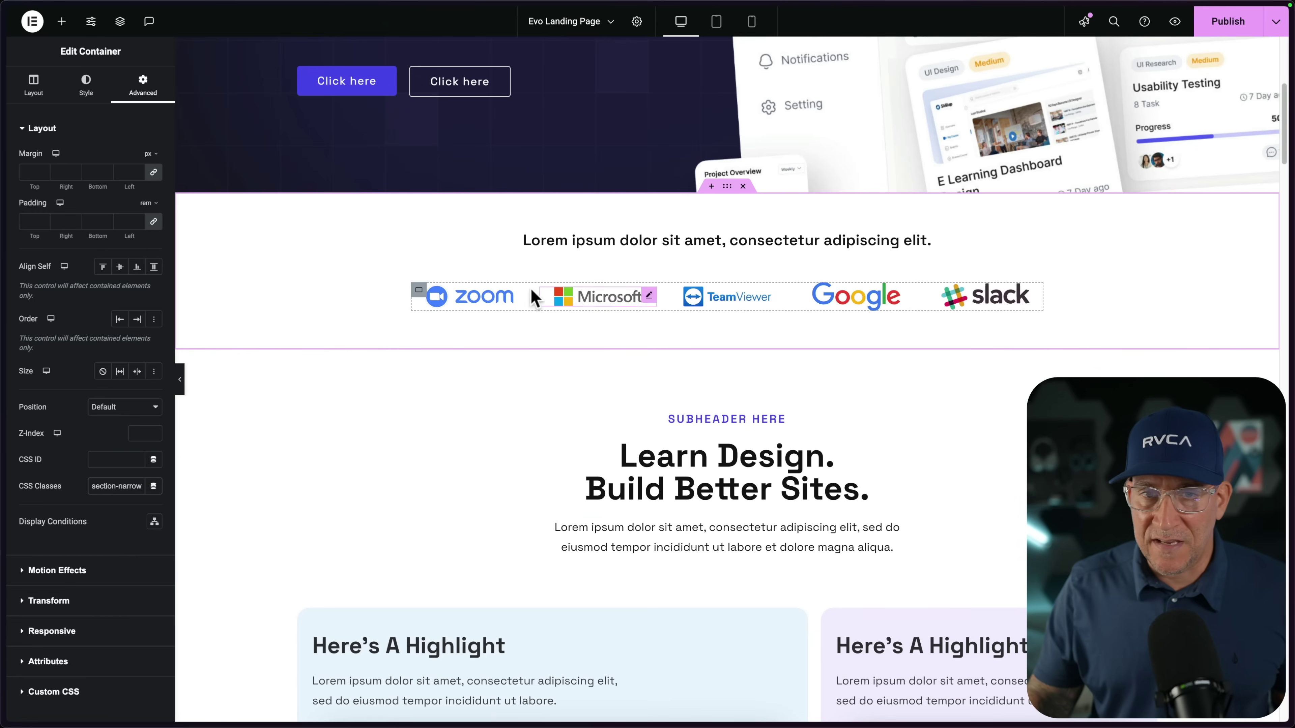
scroll(707, 463, "down", 10)
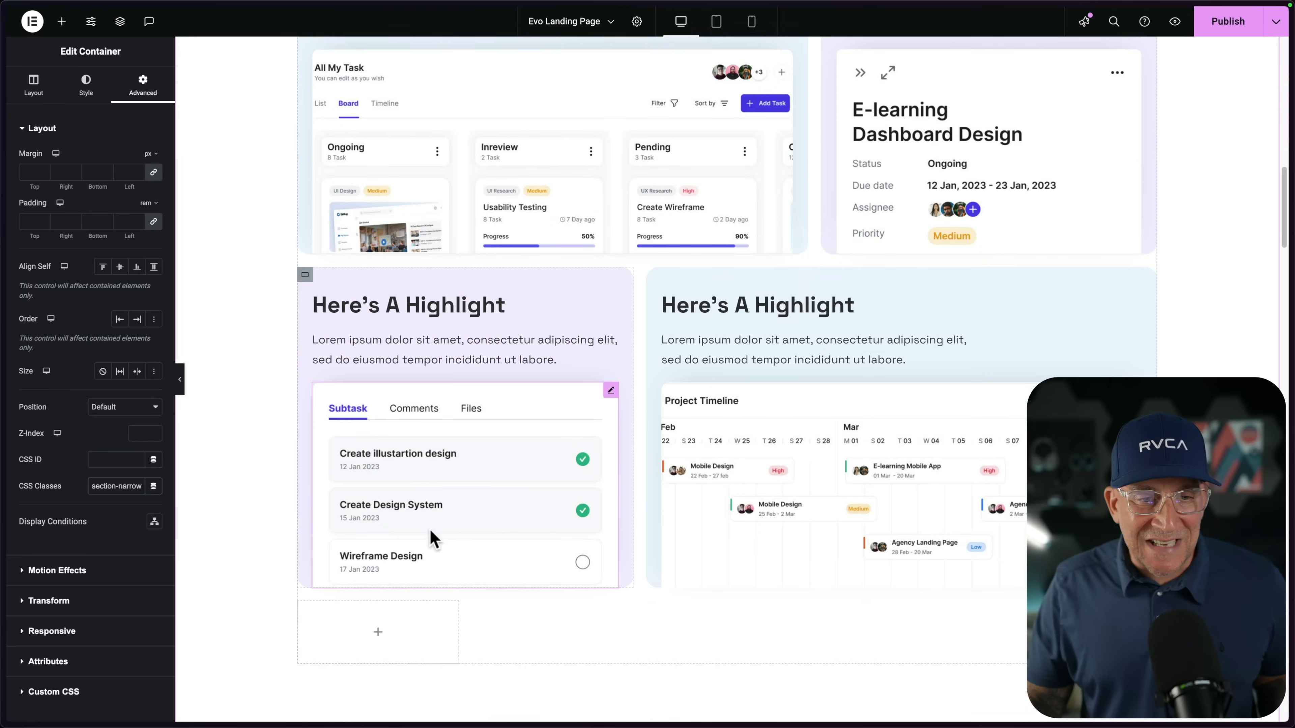
scroll(303, 439, "up", 12)
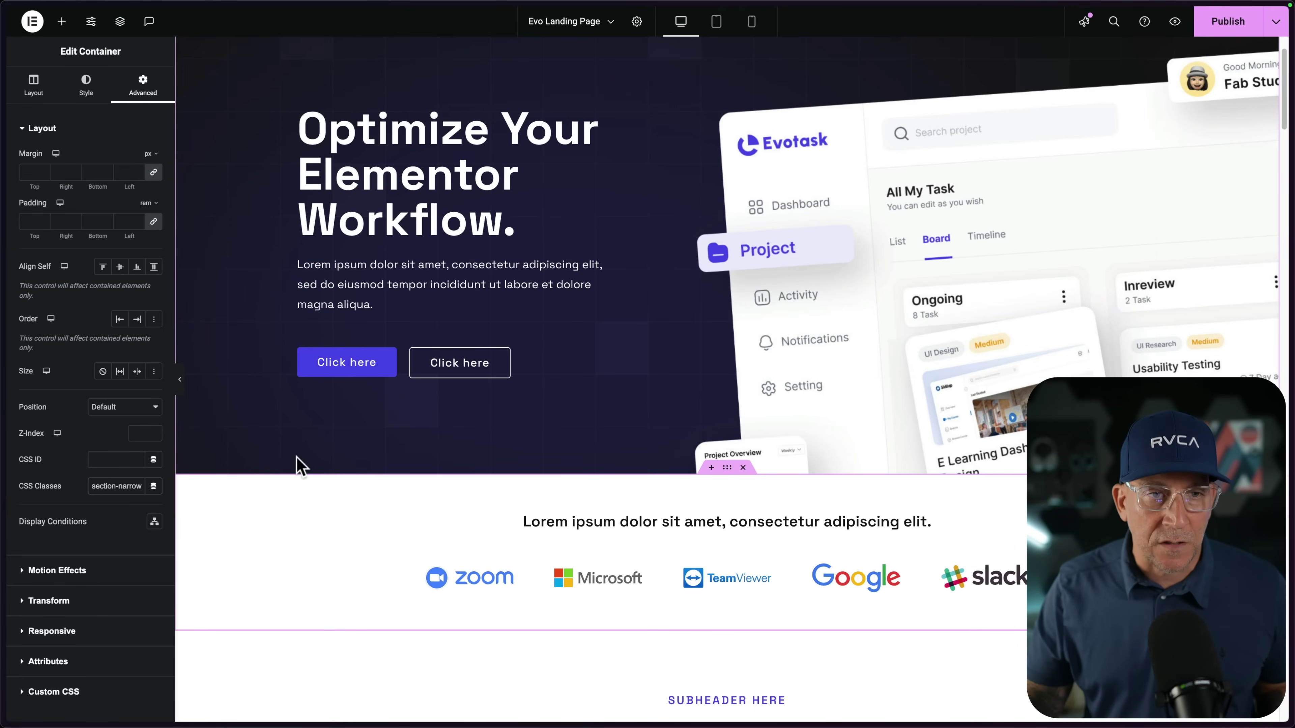
scroll(295, 548, "down", 15)
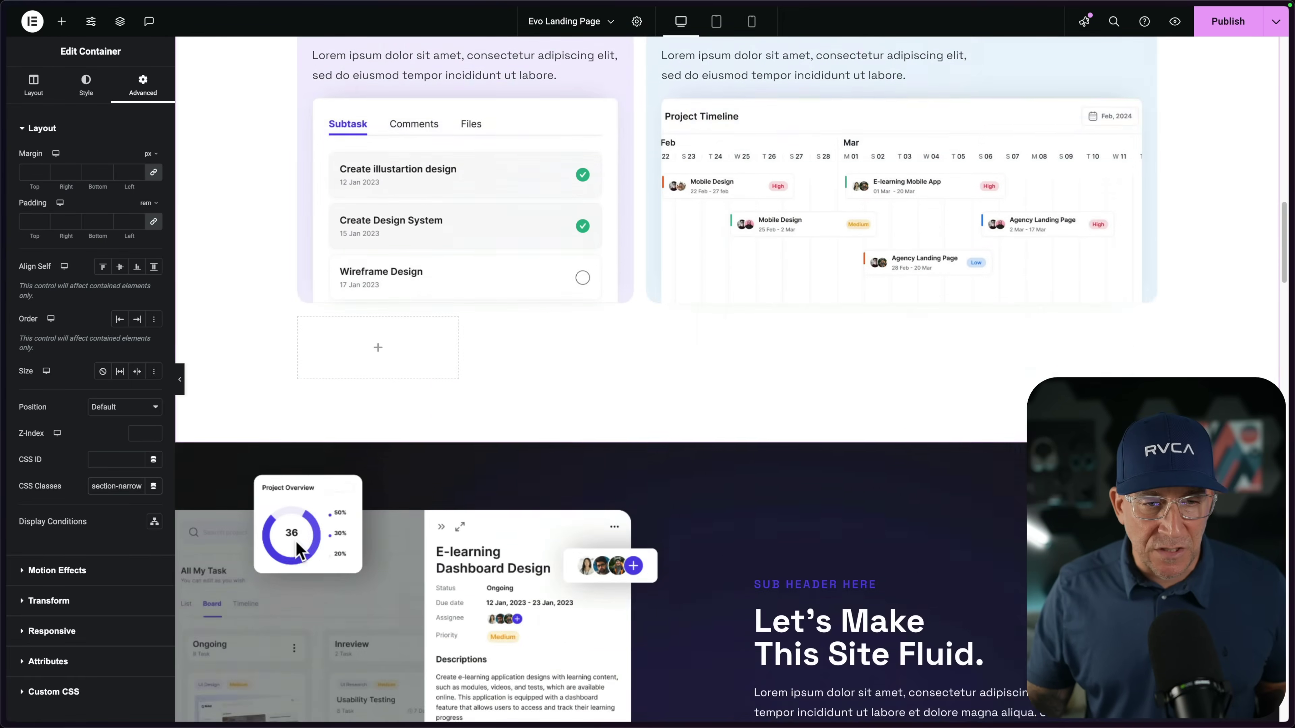
scroll(296, 551, "down", 10)
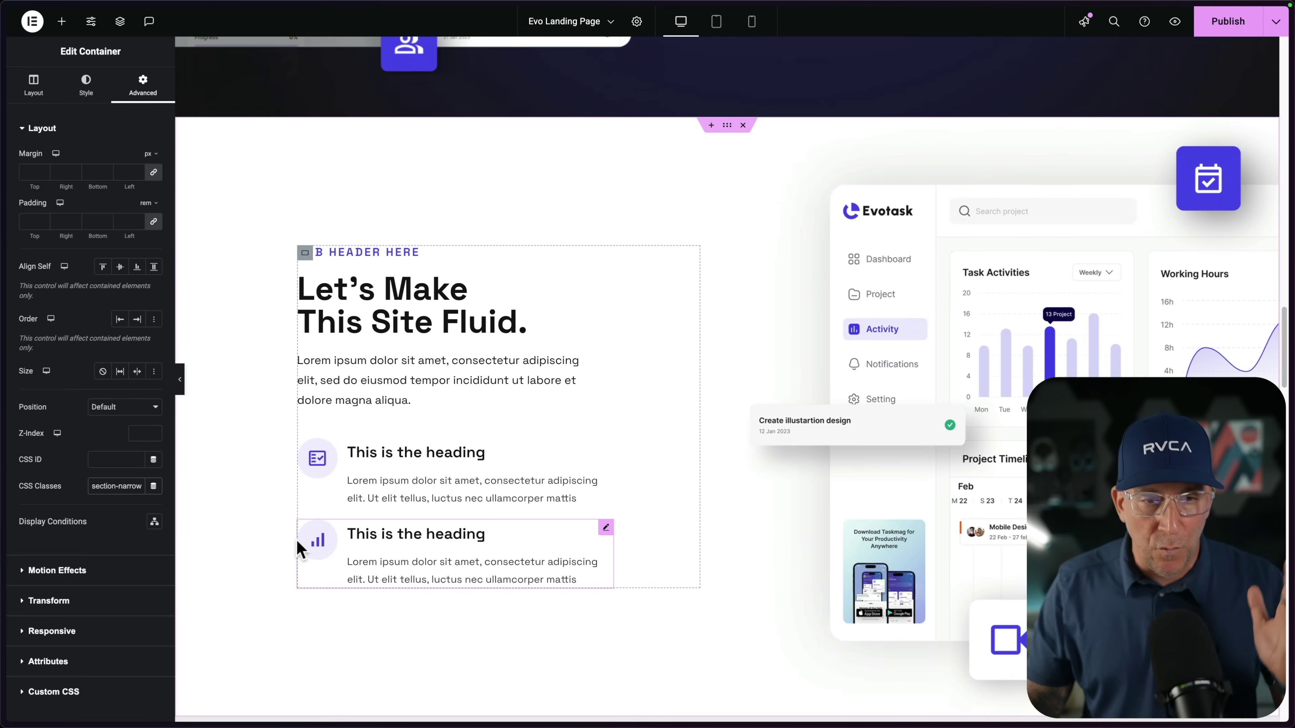
scroll(296, 548, "down", 10)
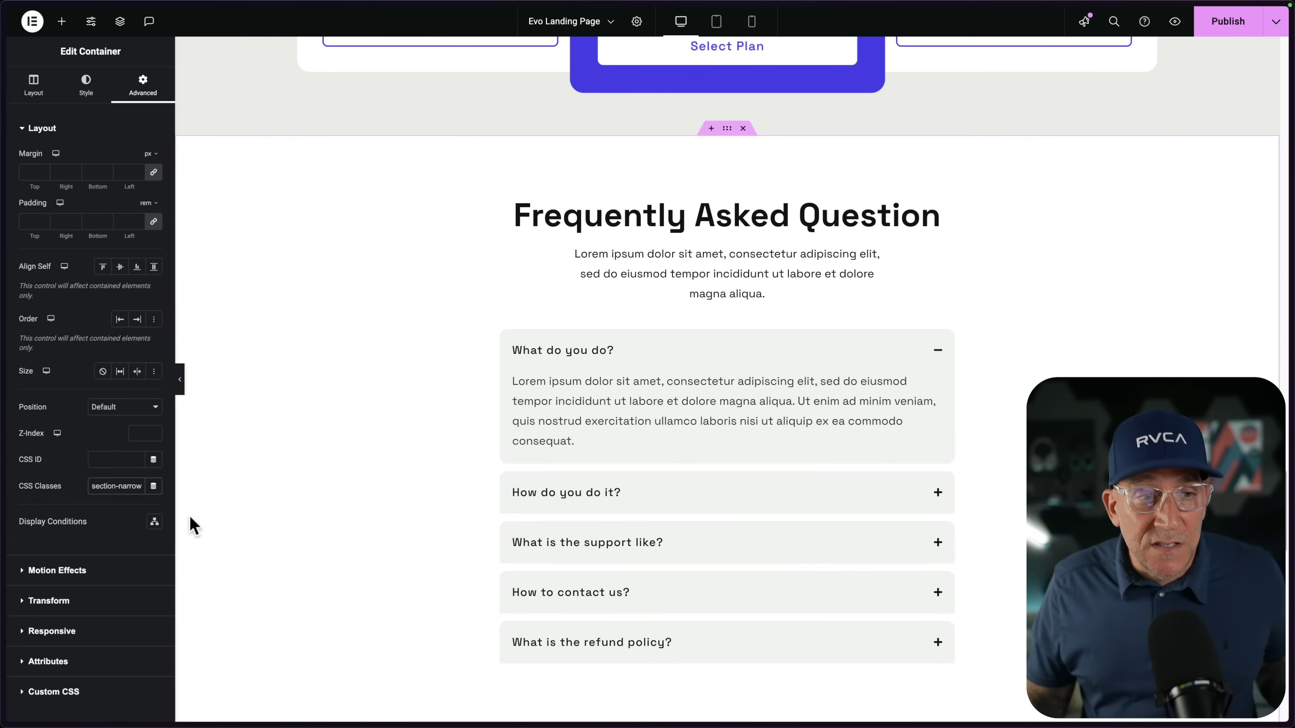
Step: Return to the Lytbox article and scroll up to the full predefined section classes list
mouse_move(5, 448)
left_click(97, 100)
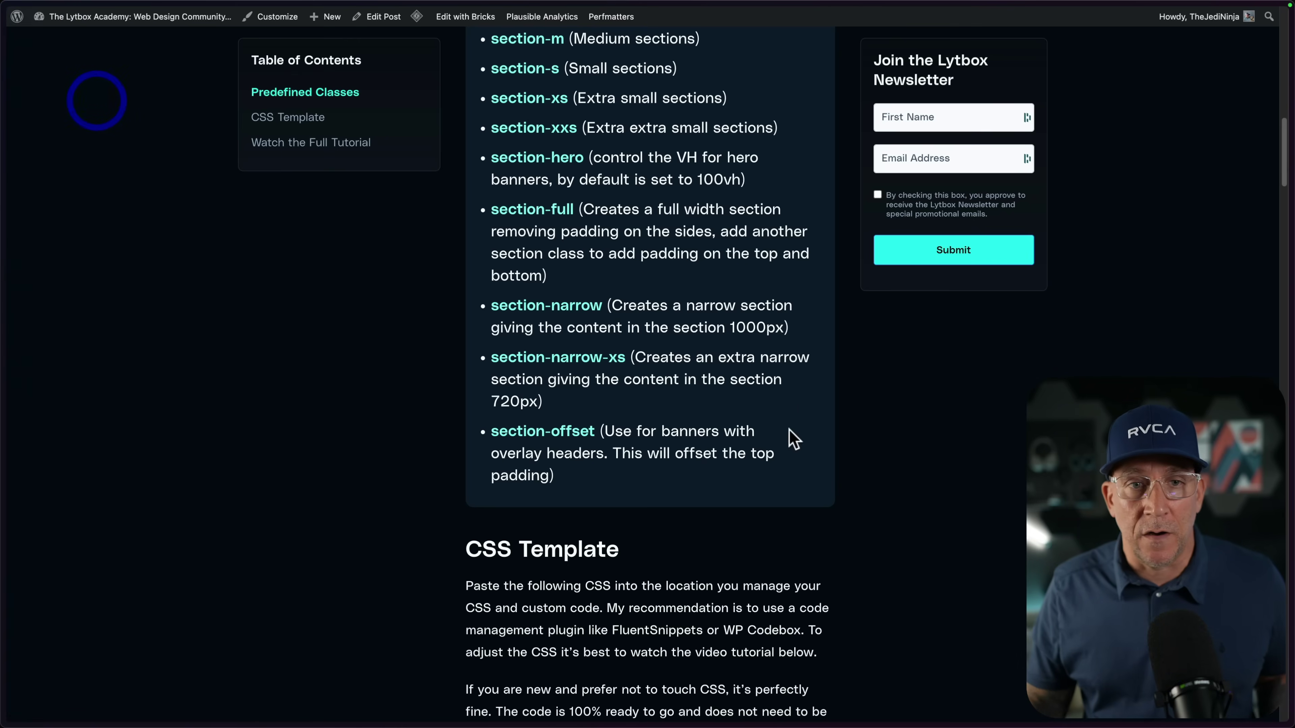
scroll(775, 456, "up", 3)
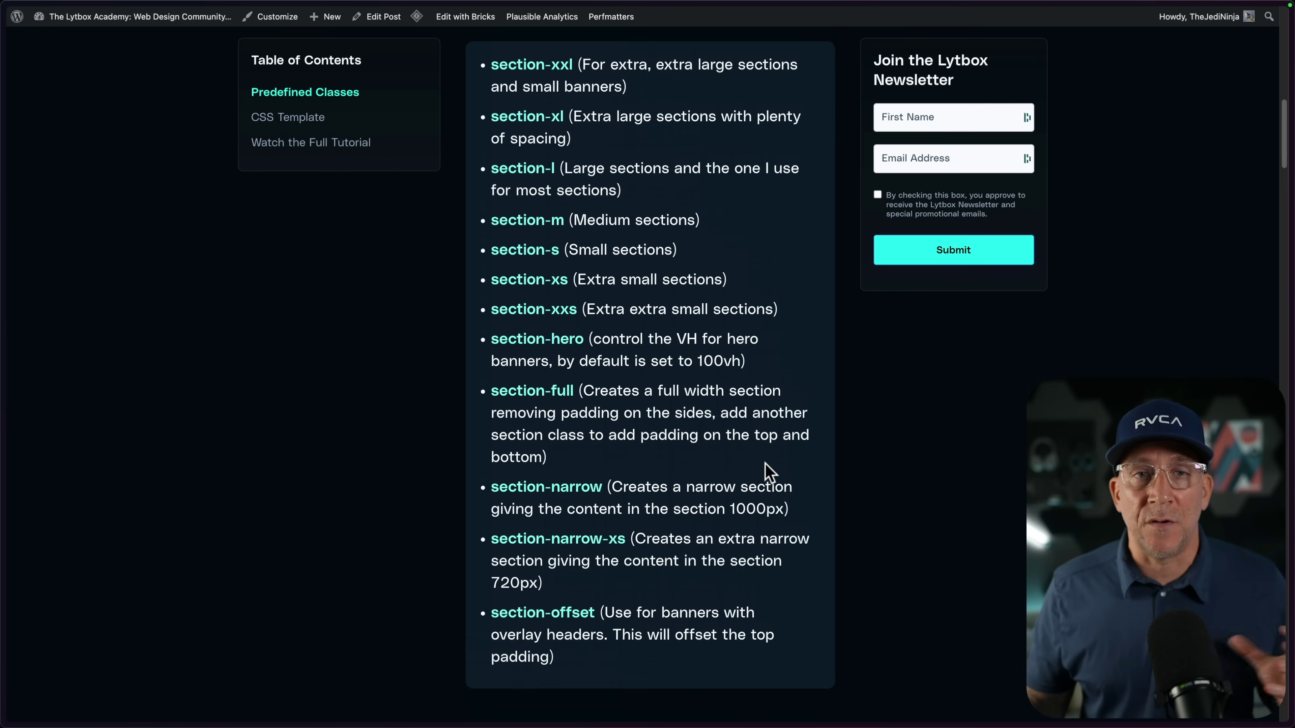
scroll(760, 476, "up", 1)
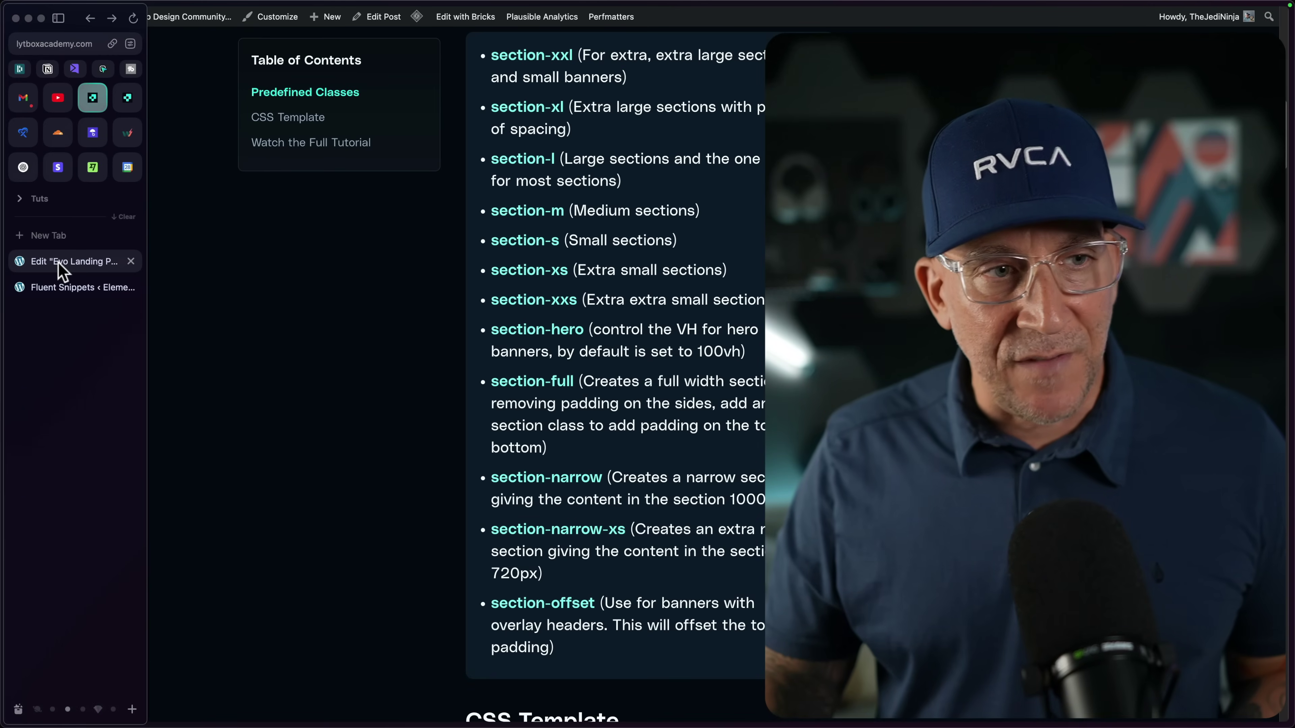
Step: In the CSS snippet, review the min and max fluid side padding variables on lines 6-7
left_click(58, 286)
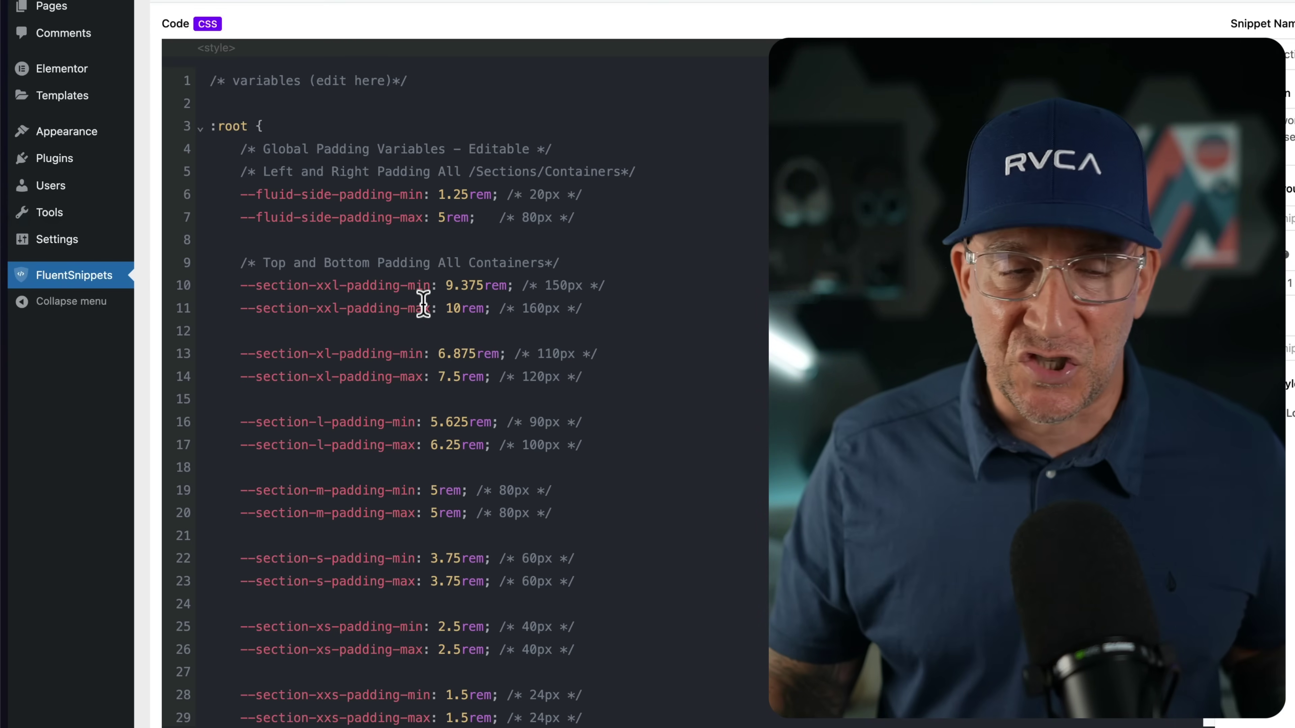
left_click(267, 127)
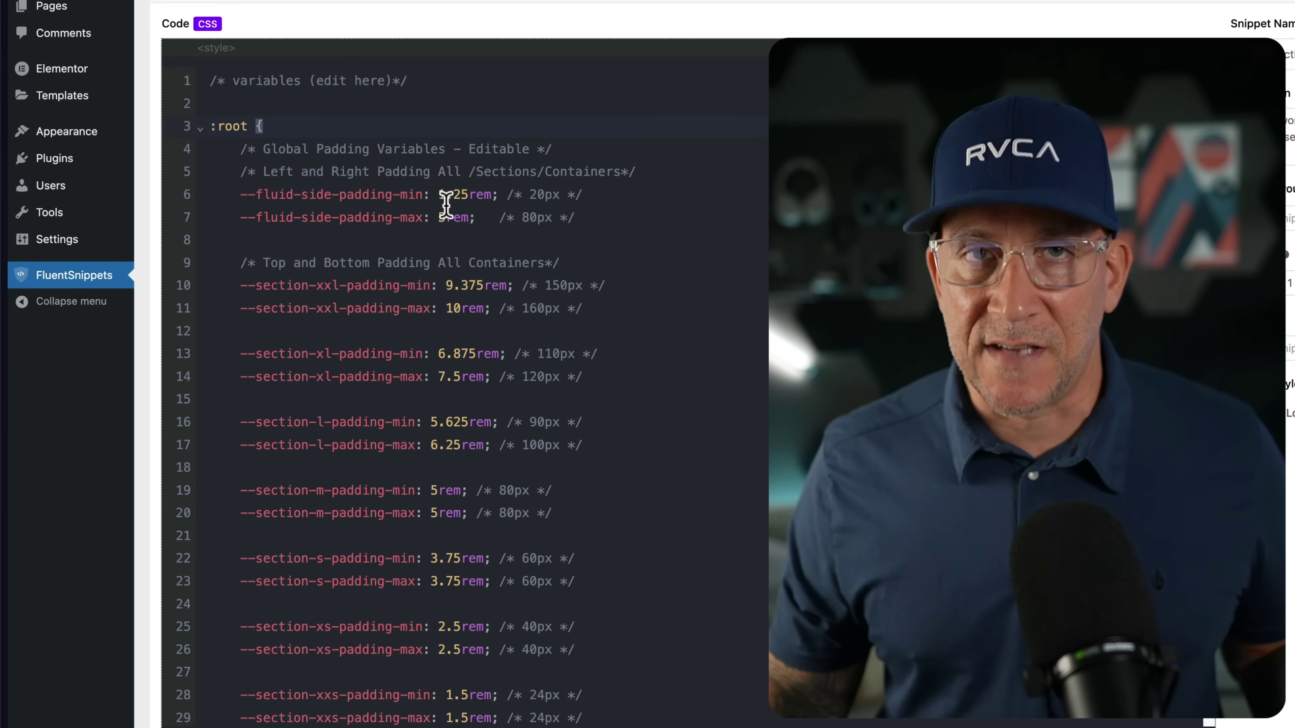
scroll(438, 204, "down", 1)
left_click(428, 214)
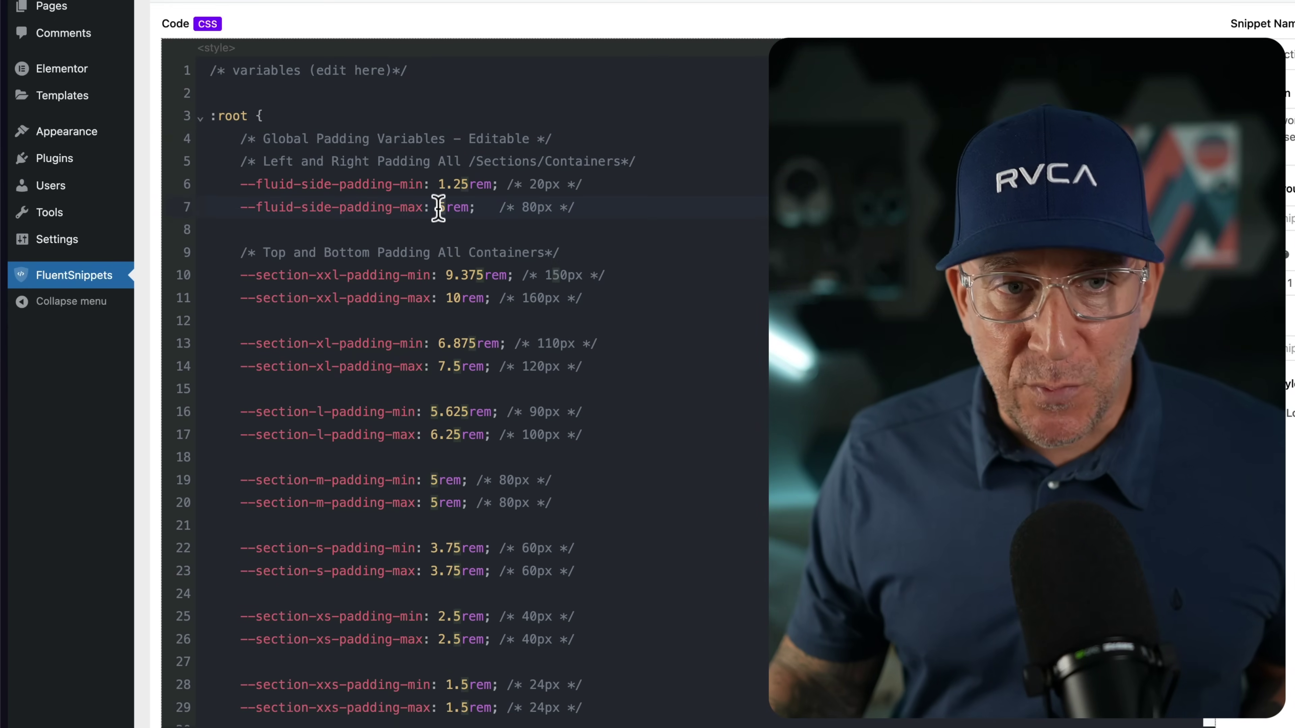
left_click(433, 207)
double_click(533, 207)
double_click(402, 208)
double_click(414, 184)
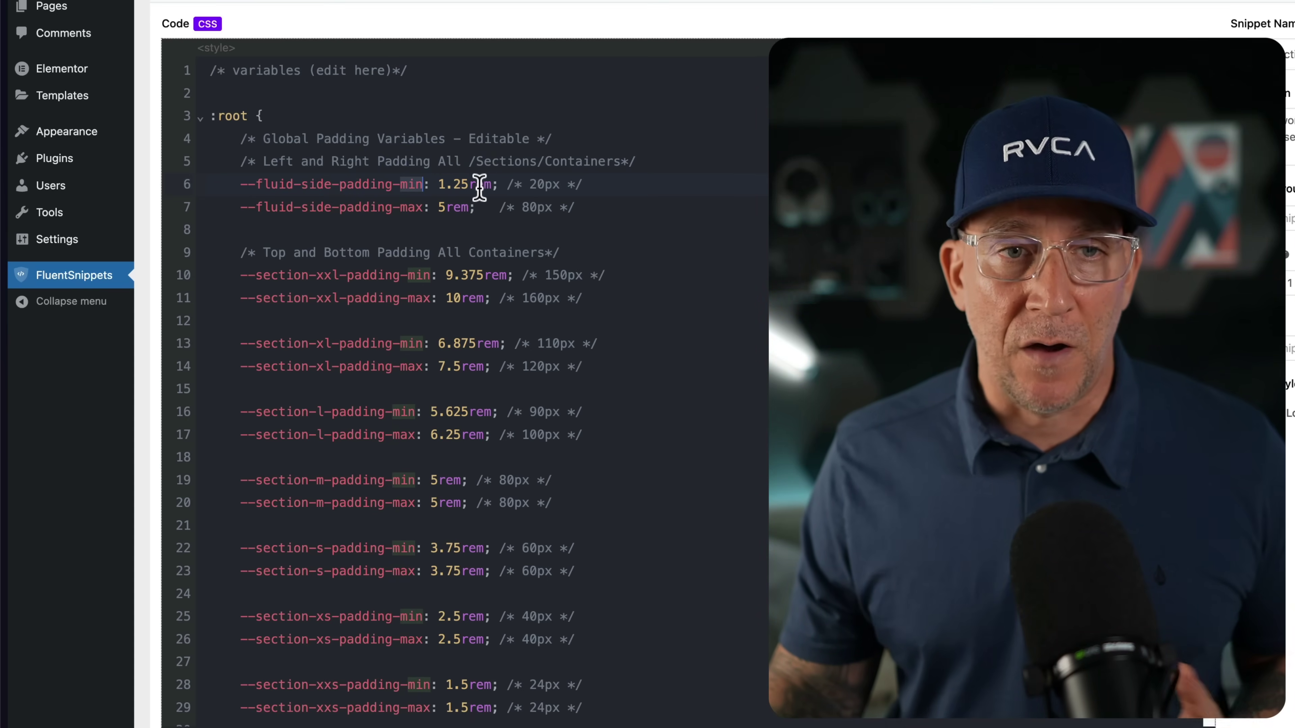
left_click(530, 184)
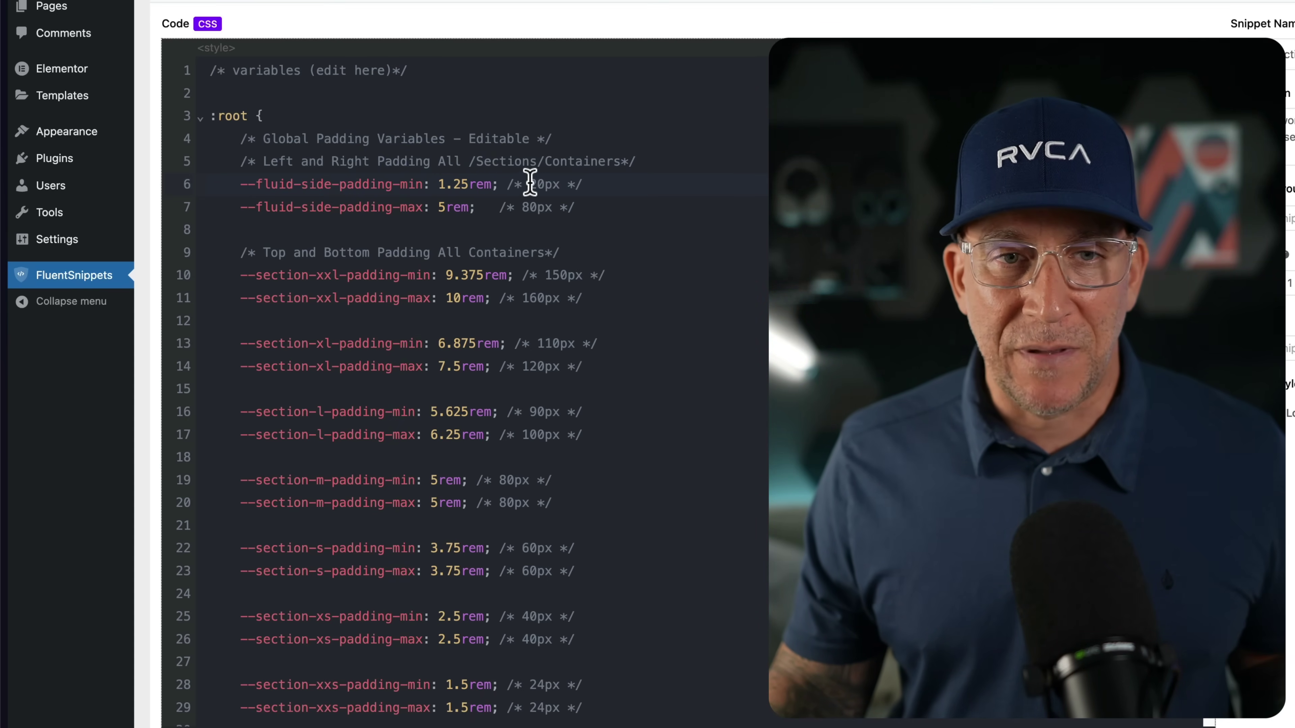
double_click(551, 184)
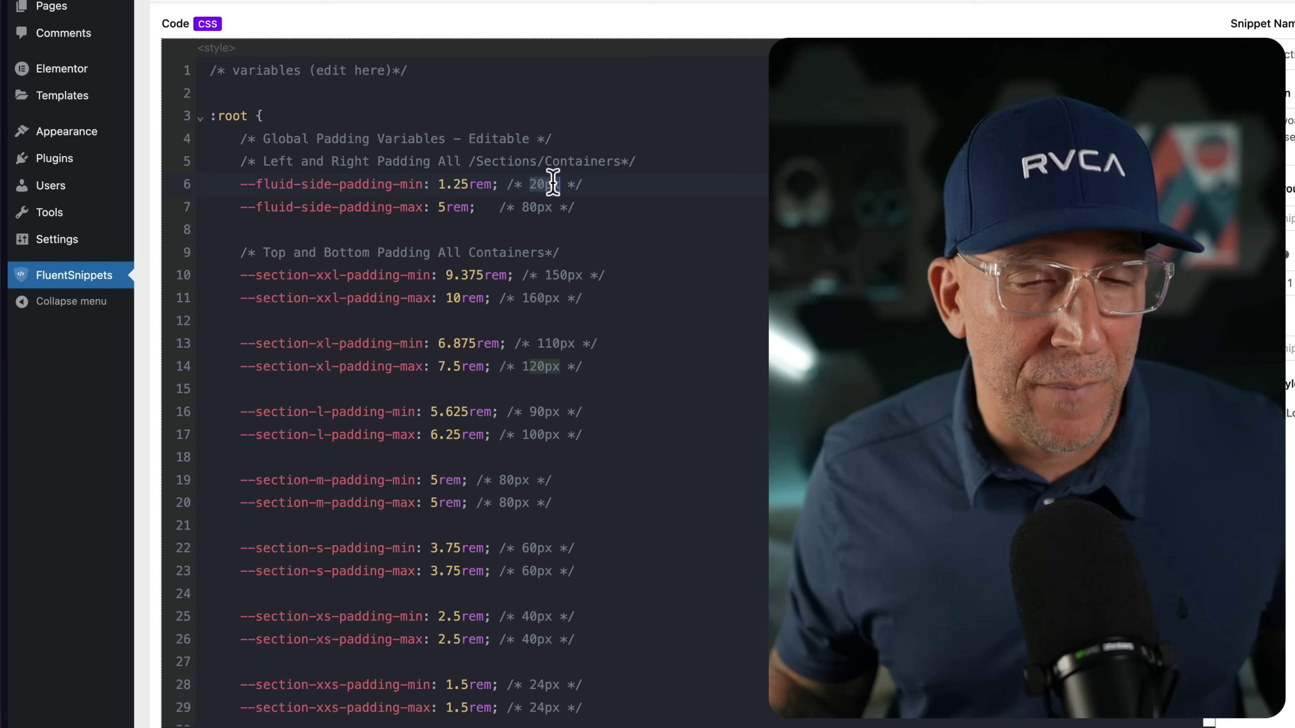
Step: Change --fluid-side-padding-min to 1.5rem, edit its note to 24px, then restore 1.25rem
double_click(462, 185)
type("1.5")
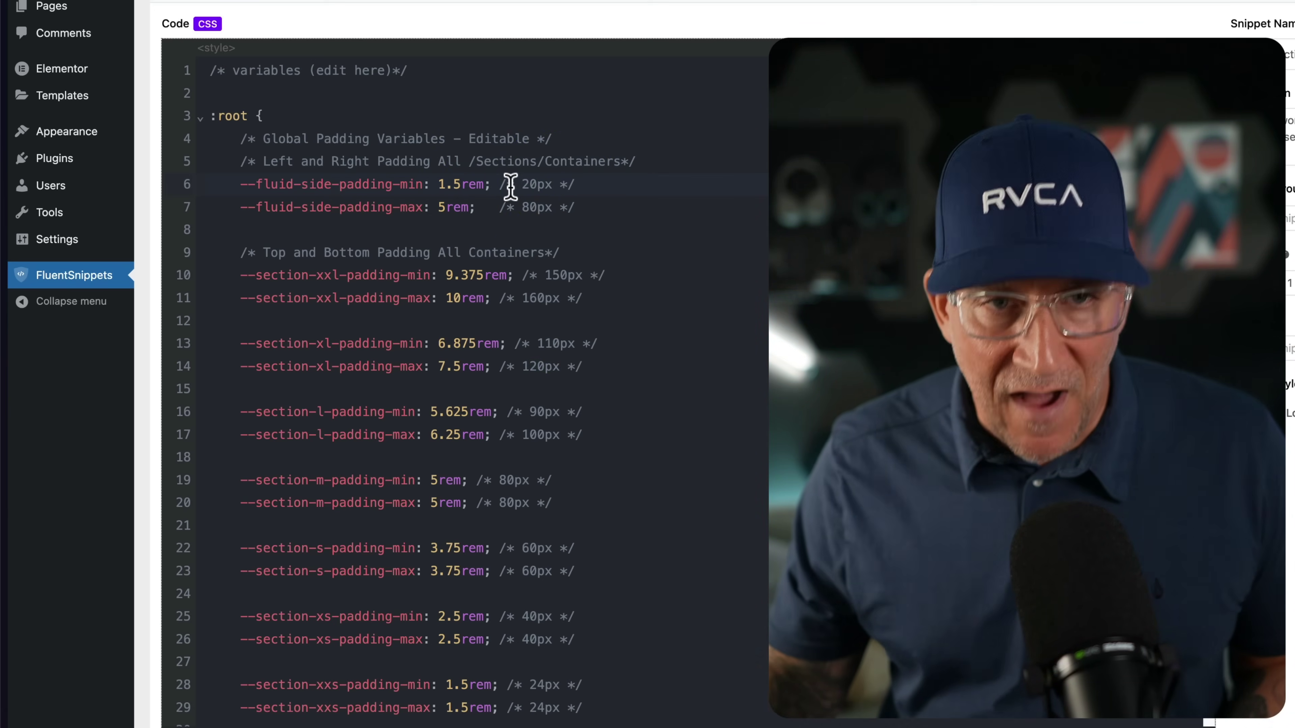
left_click(535, 182)
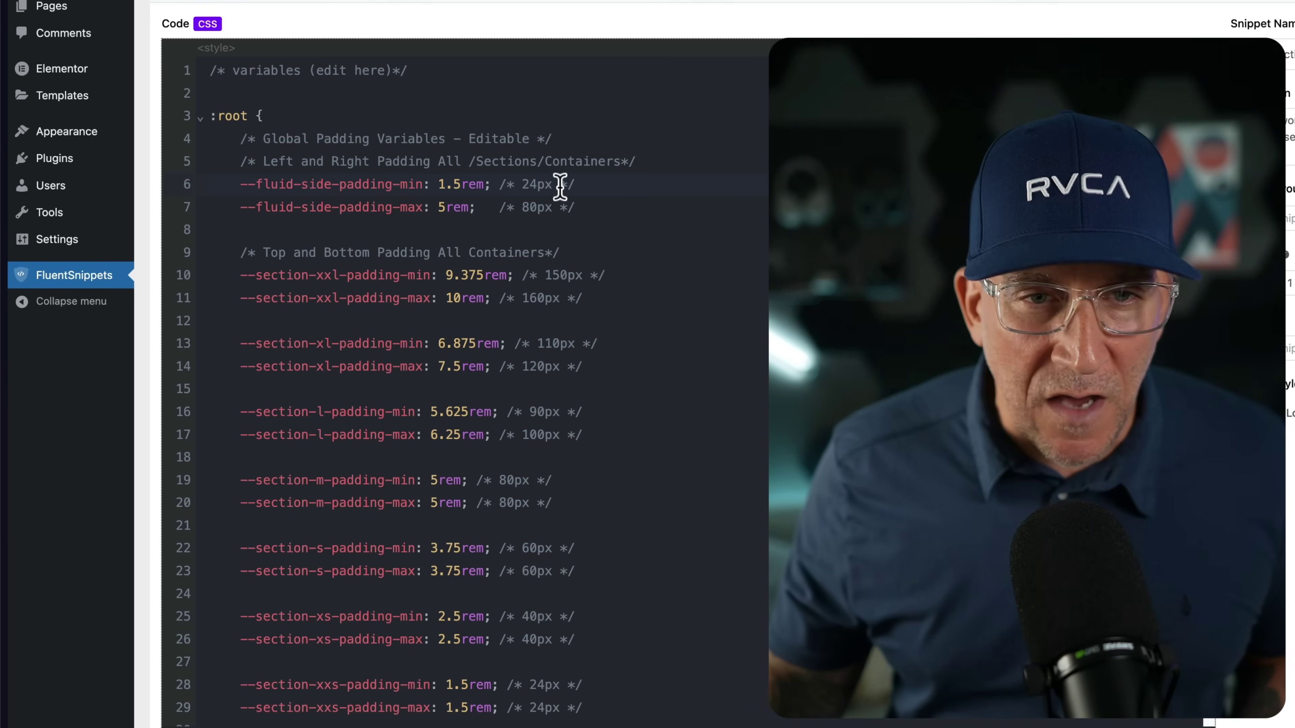
left_click_drag(574, 184, 503, 185)
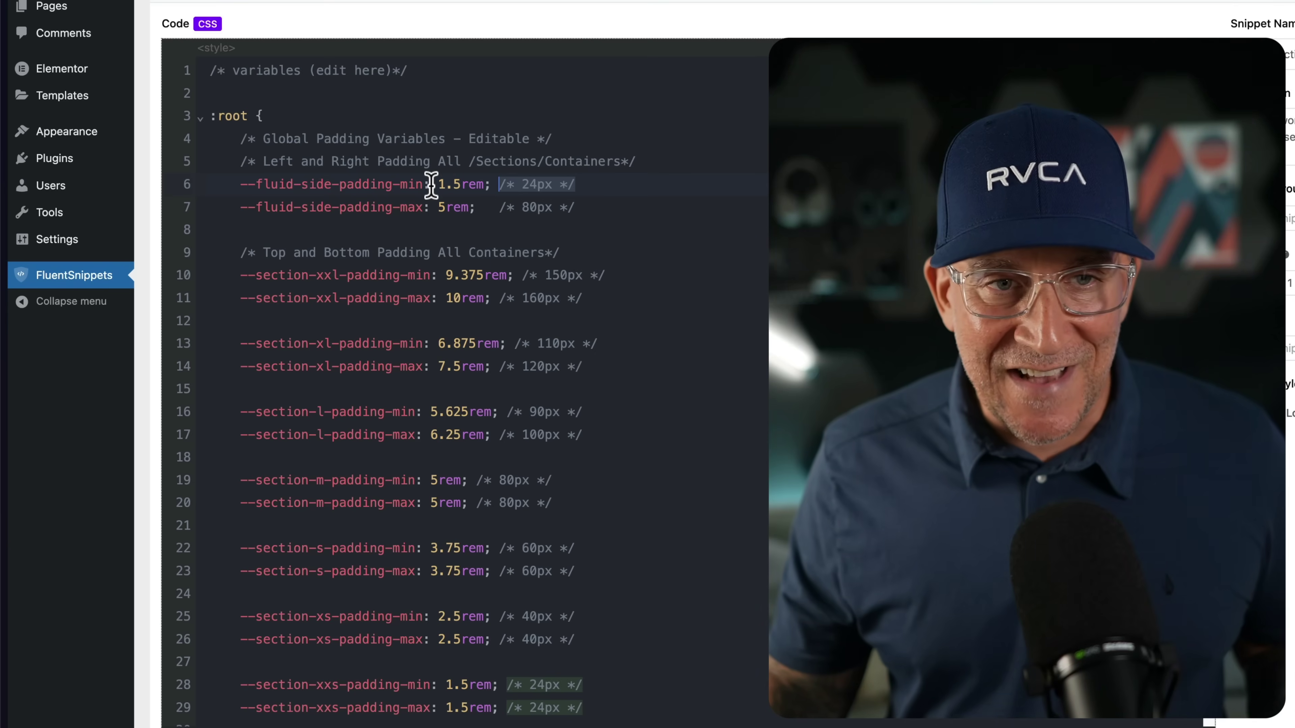
left_click_drag(442, 184, 480, 185)
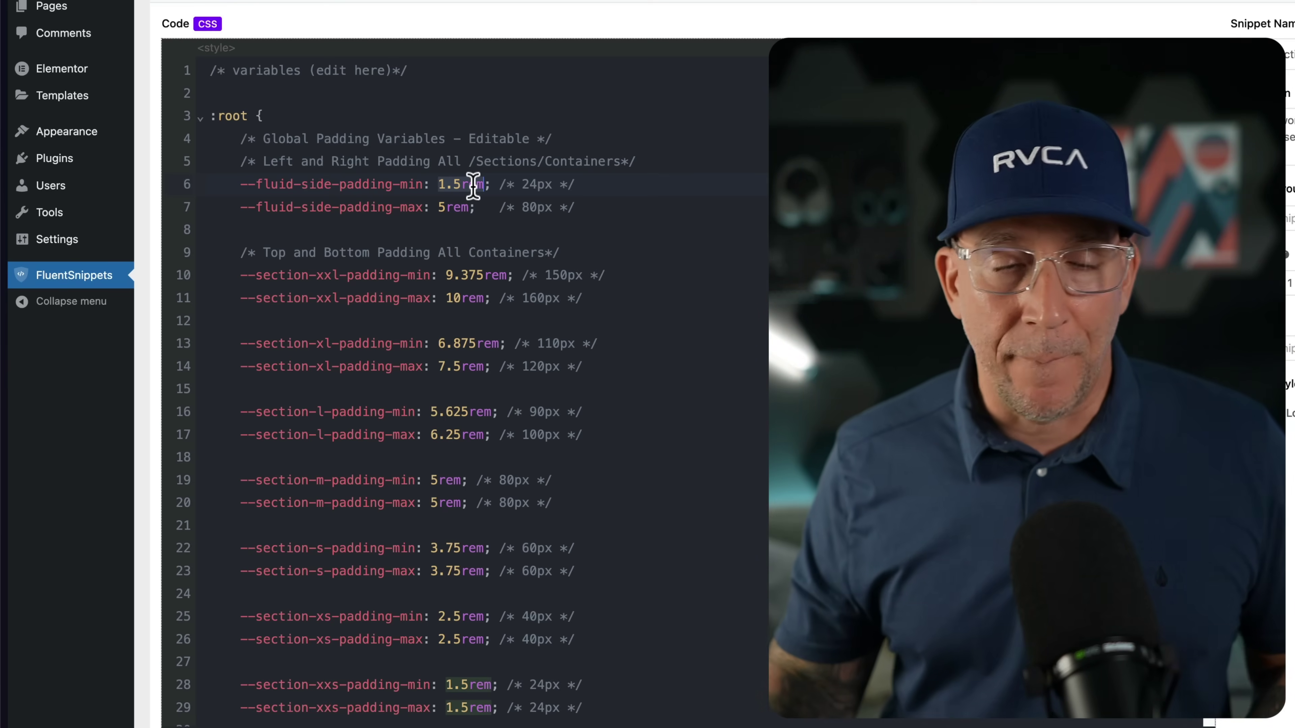
left_click(454, 184)
type("2")
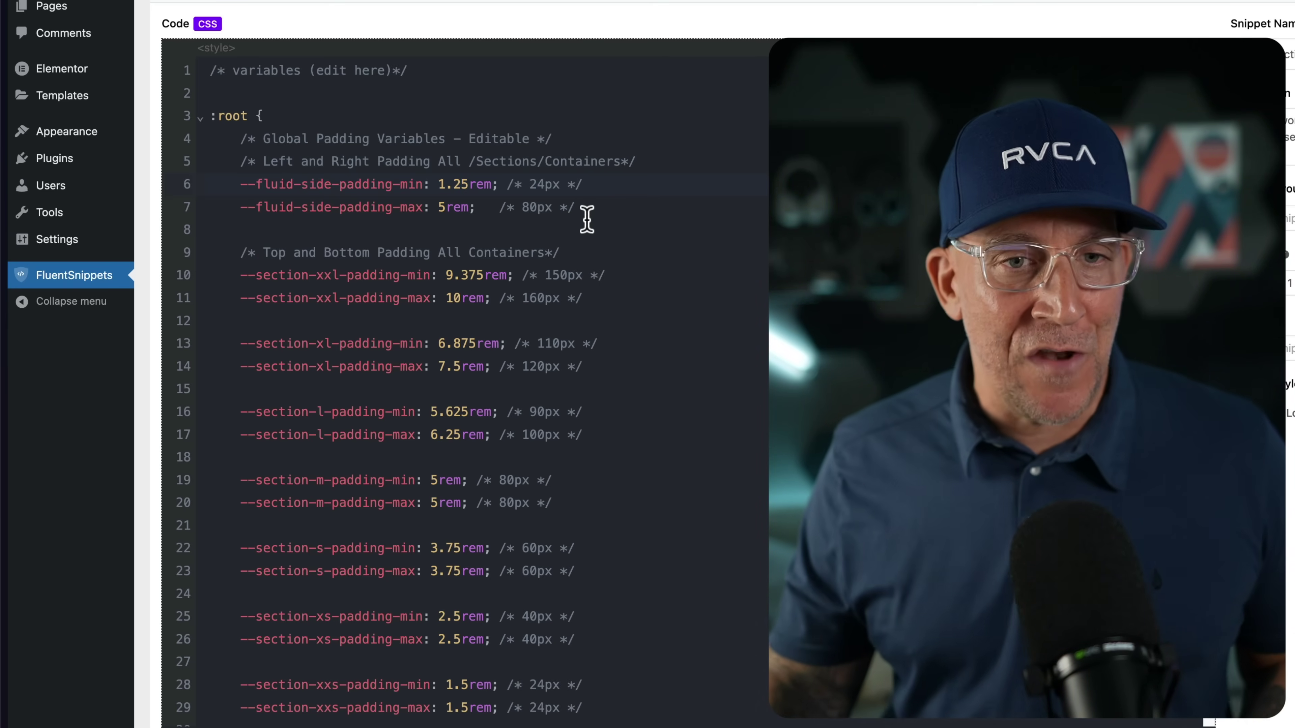
scroll(586, 220, "down", 1)
scroll(587, 217, "down", 5)
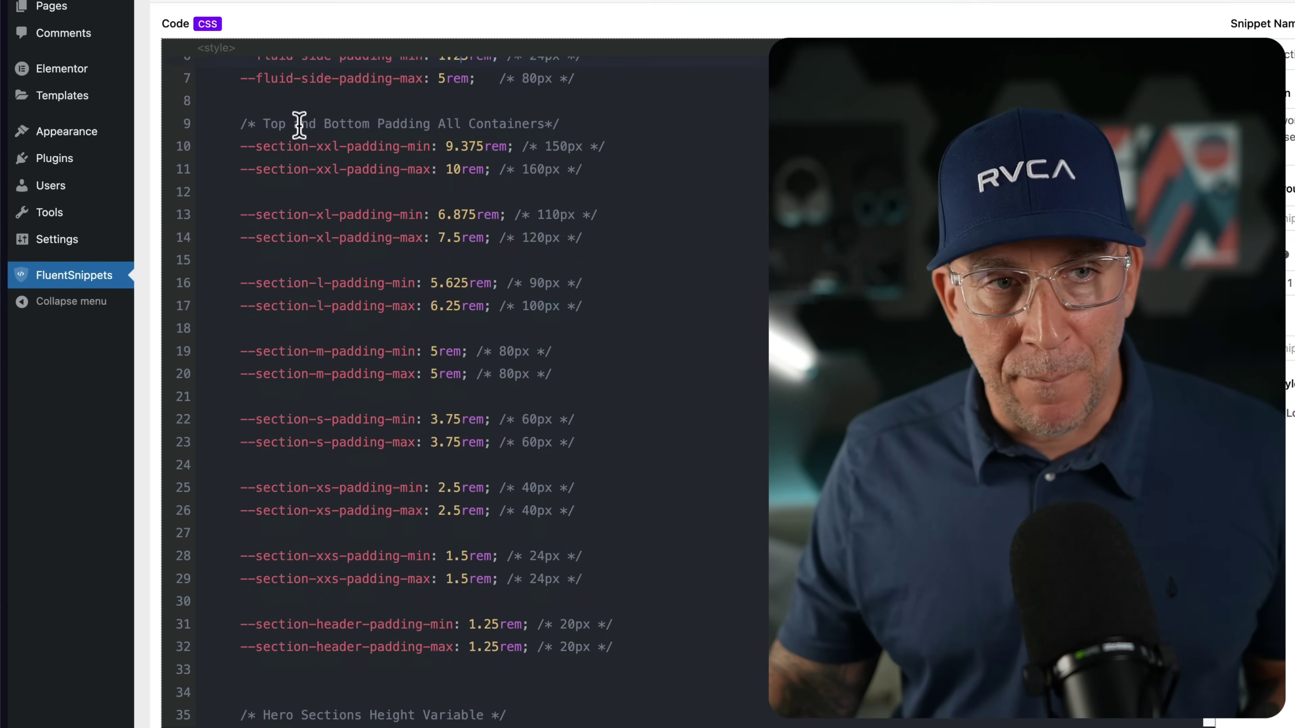
left_click_drag(299, 124, 534, 126)
left_click(534, 129)
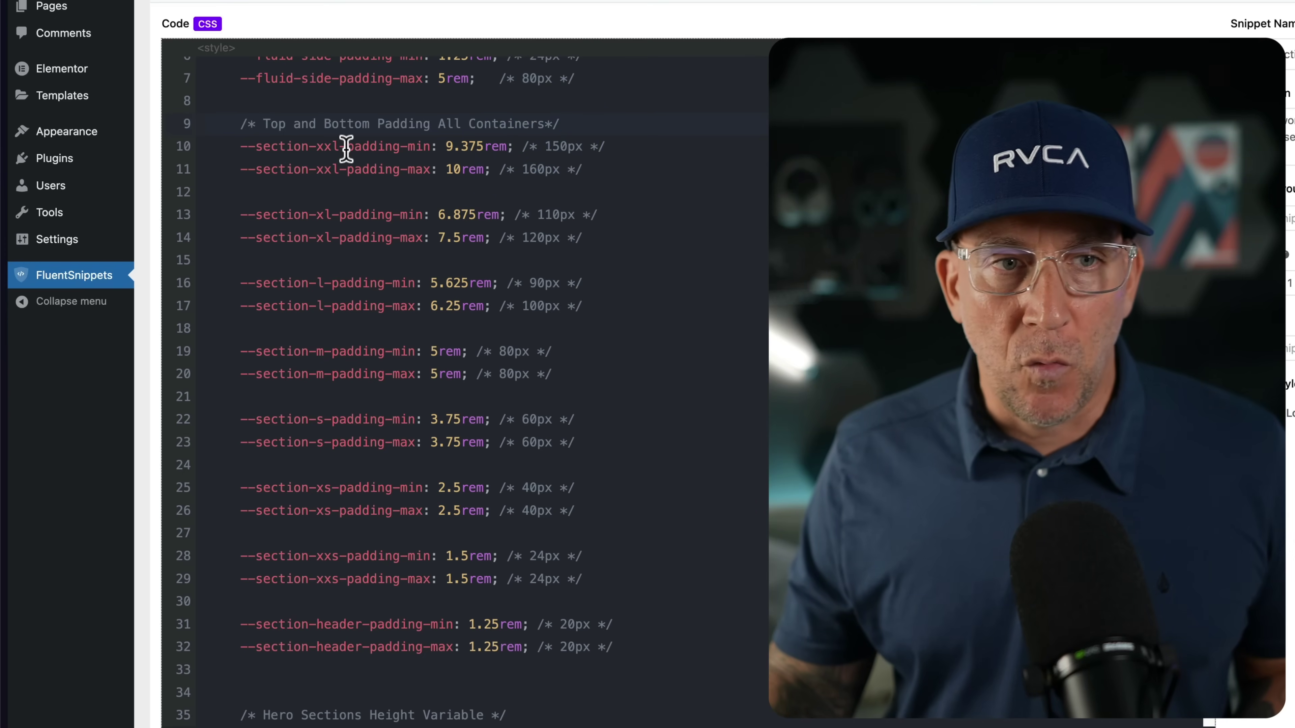
left_click_drag(340, 148, 321, 148)
double_click(318, 147)
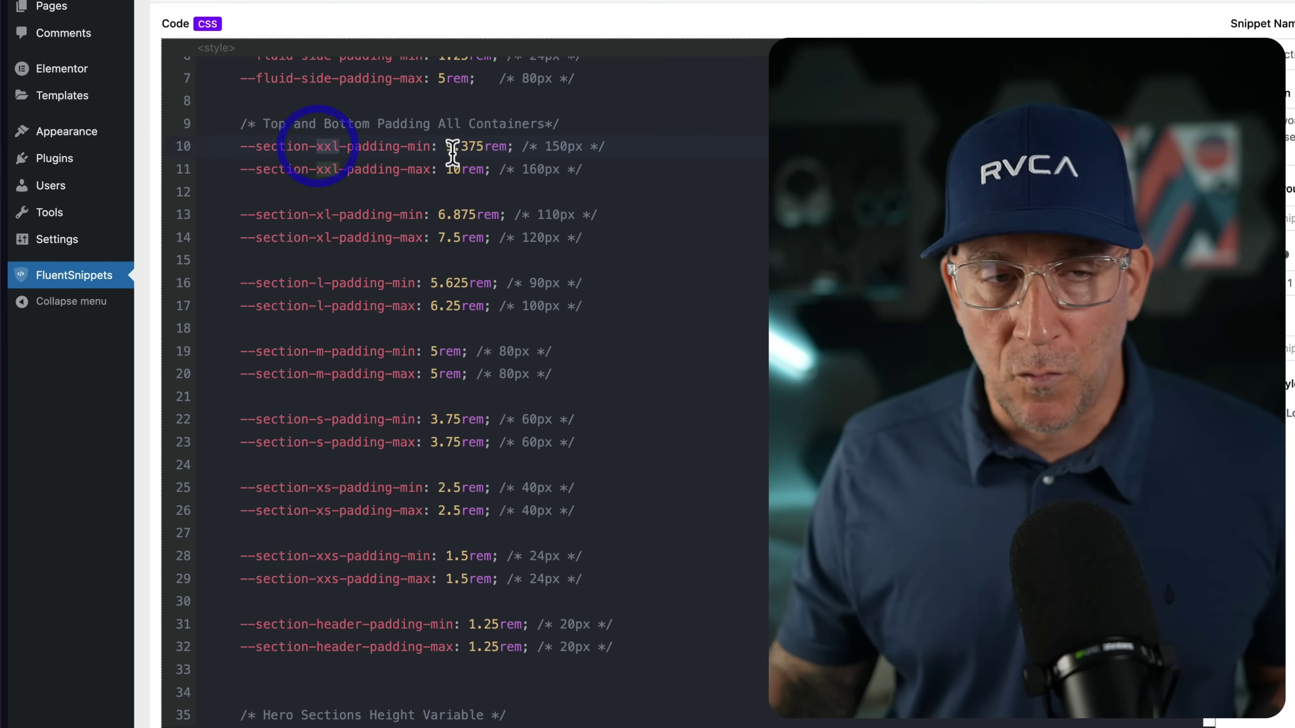
double_click(414, 170)
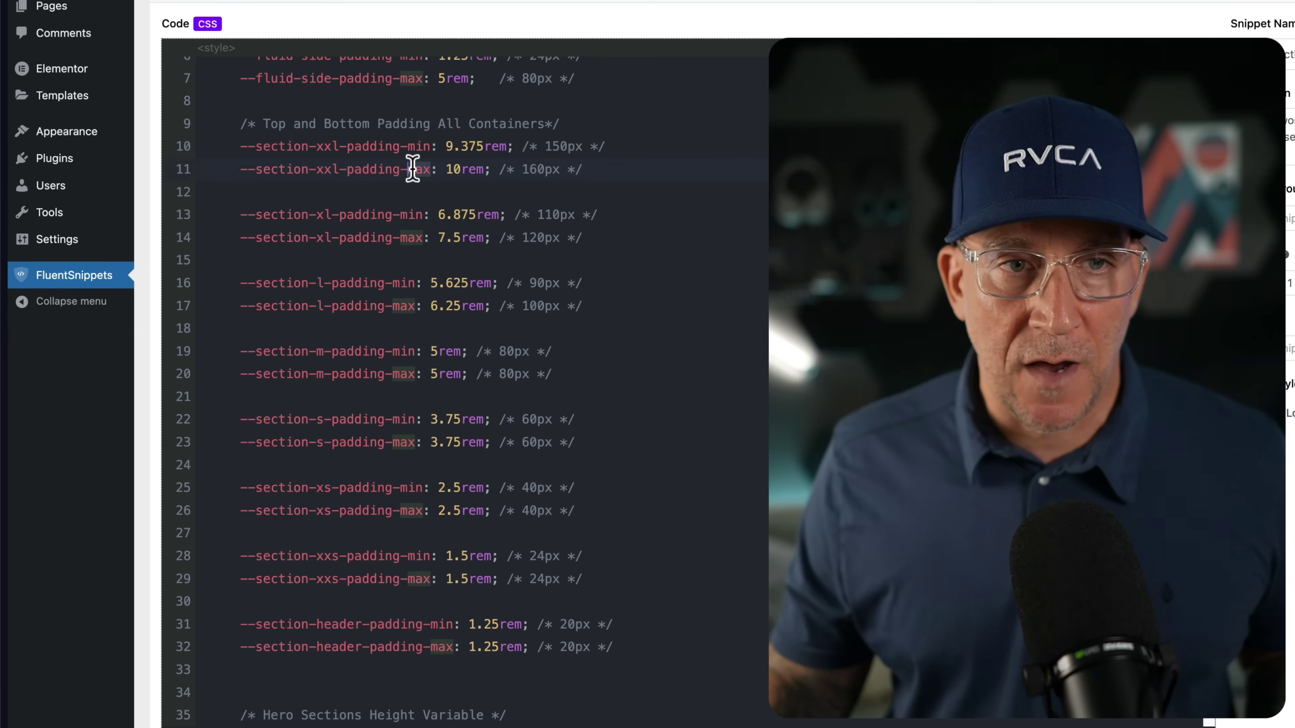
left_click(427, 147)
double_click(427, 147)
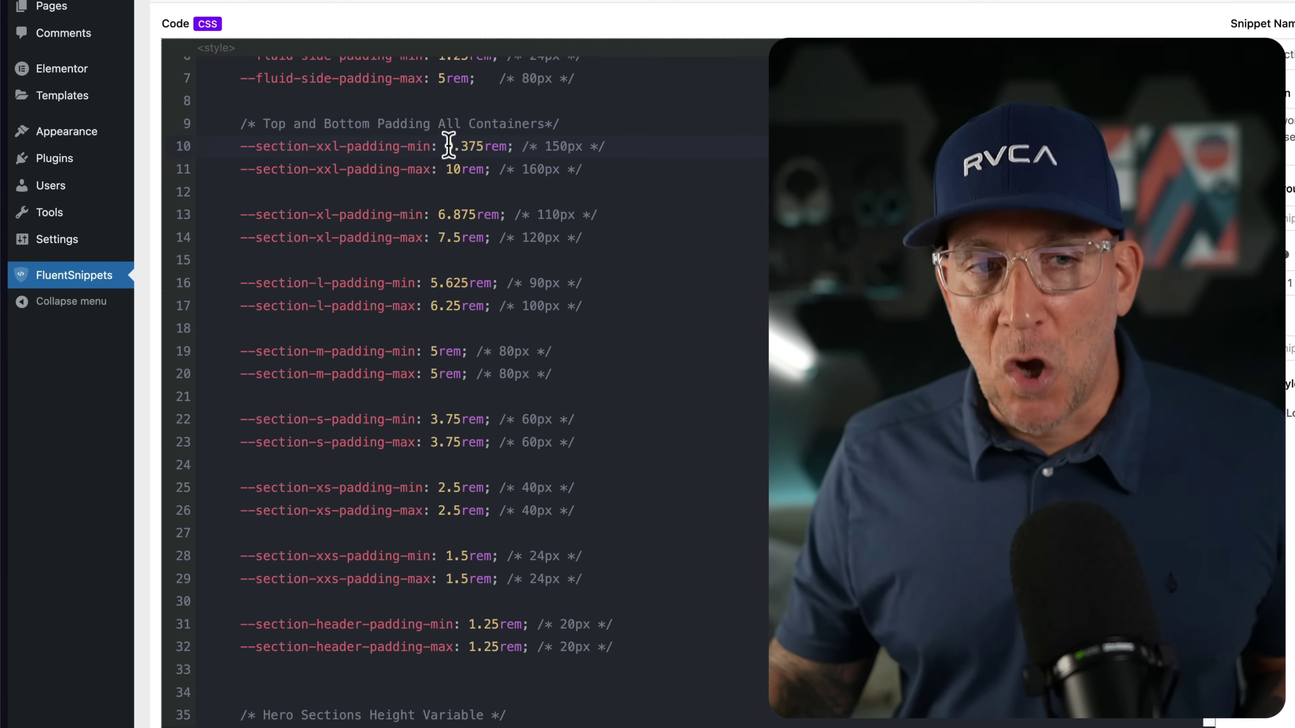
left_click_drag(446, 147, 483, 148)
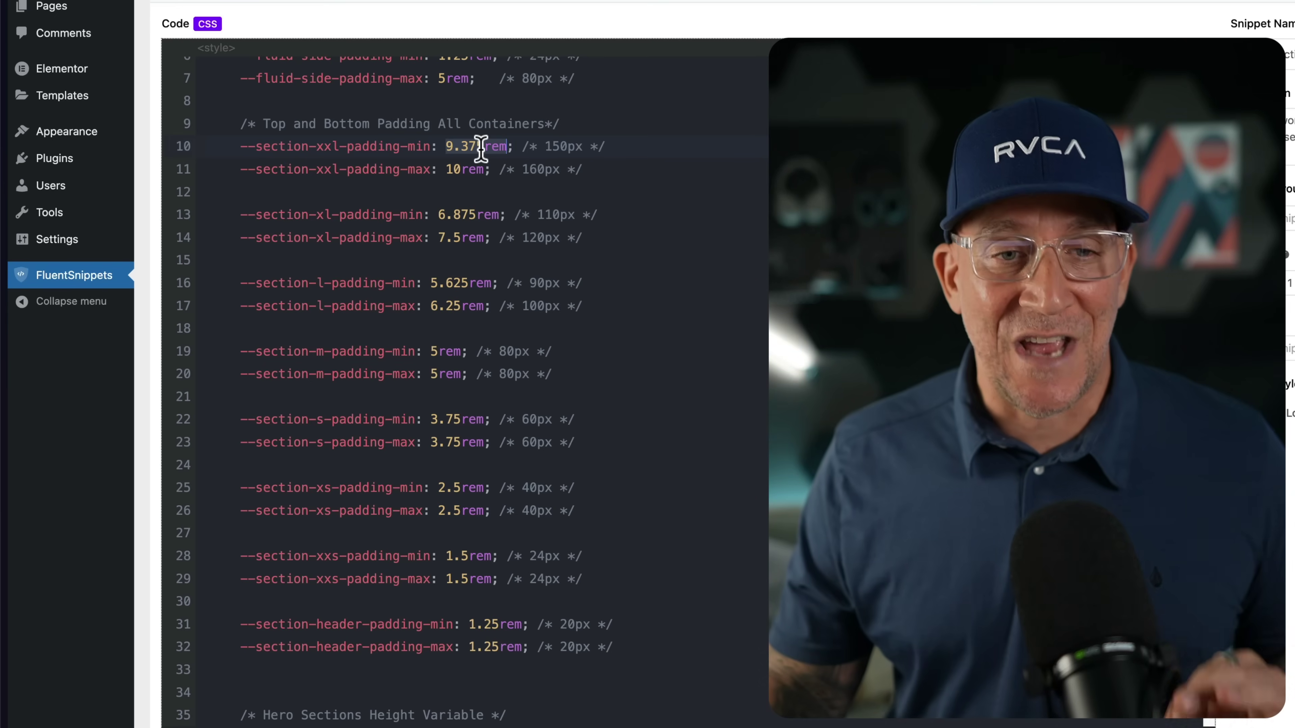
scroll(481, 149, "down", 3)
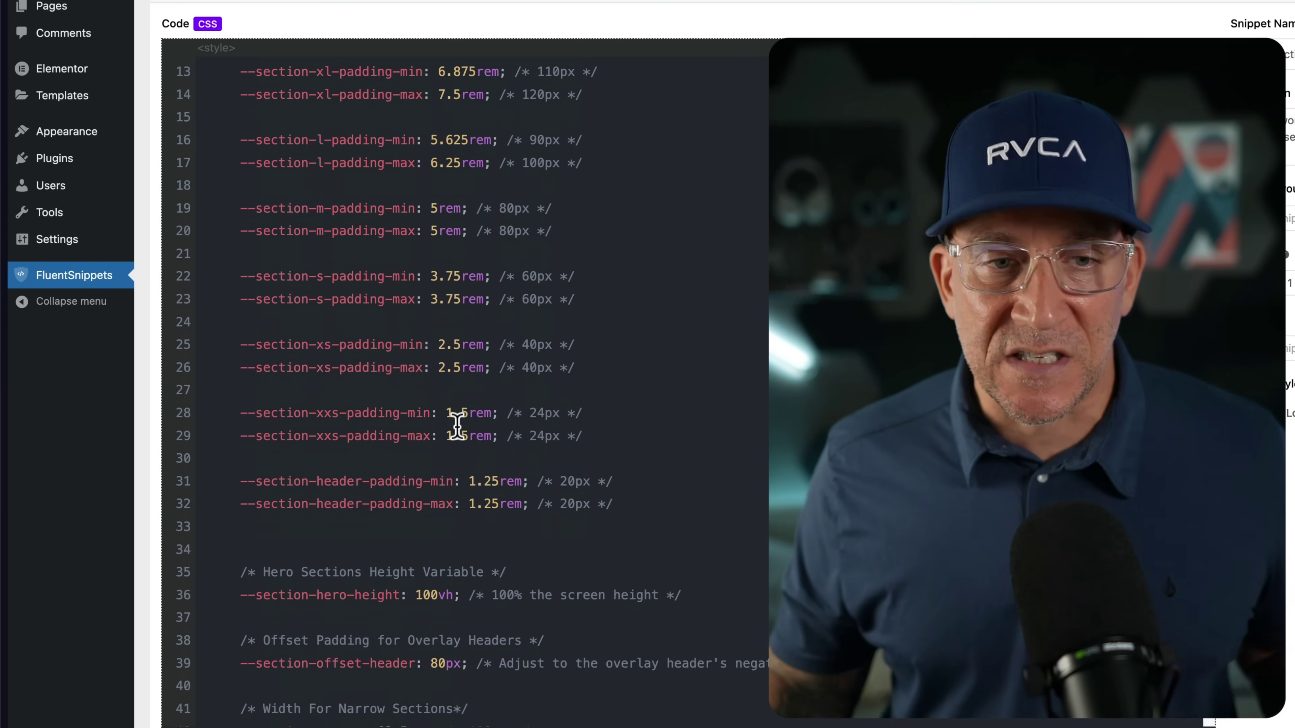
scroll(396, 237, "down", 1)
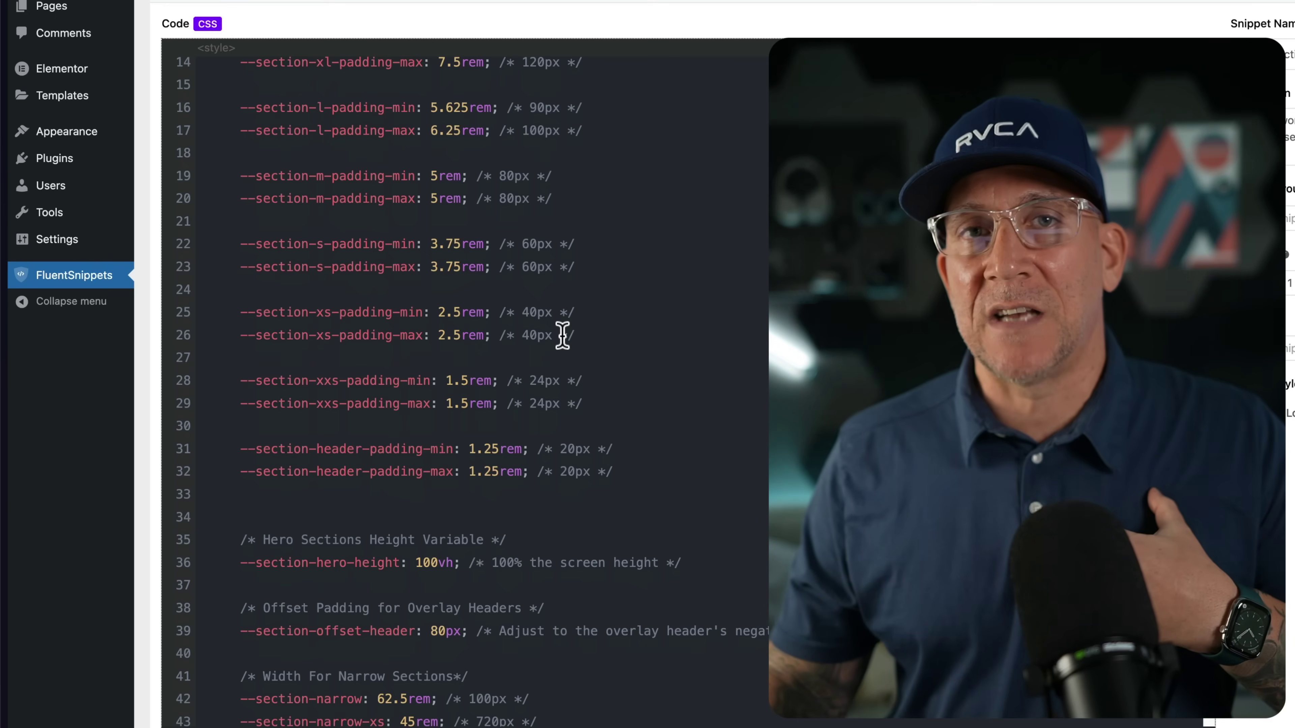
scroll(562, 336, "down", 2)
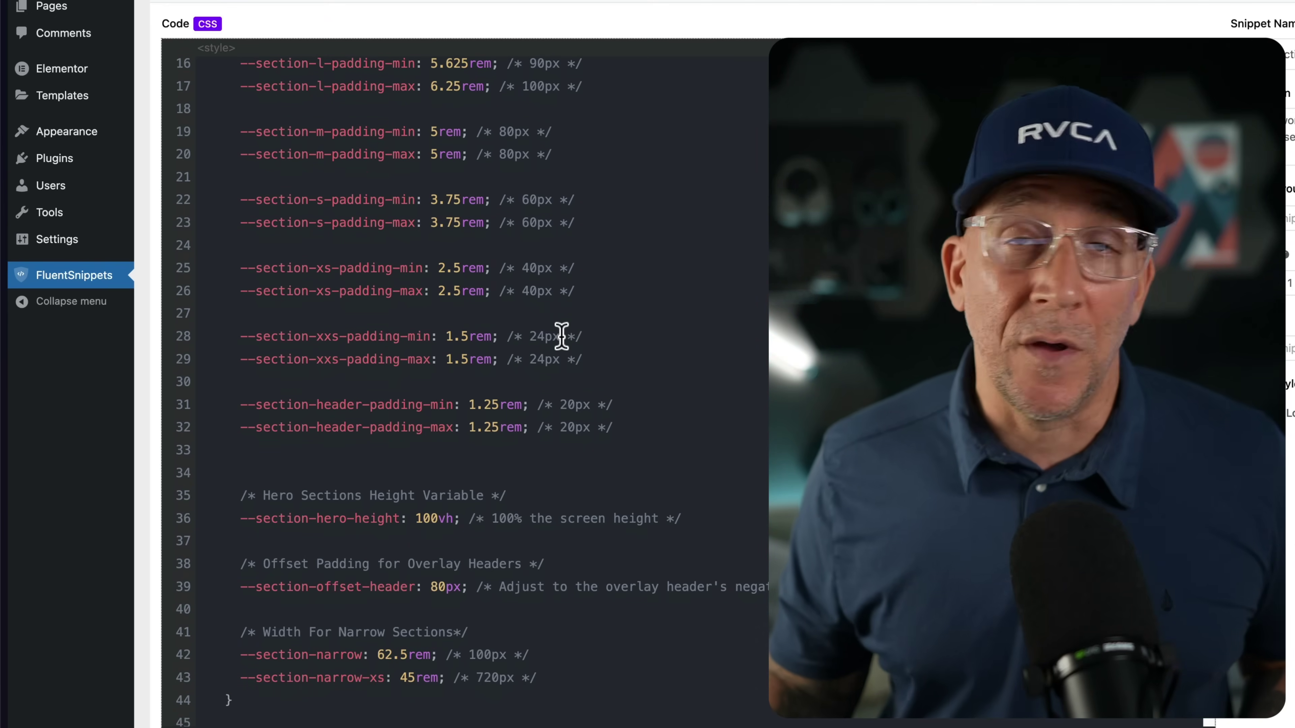
Step: Scroll to the hero section height variable and highlight its comment on line 36
scroll(561, 334, "down", 5)
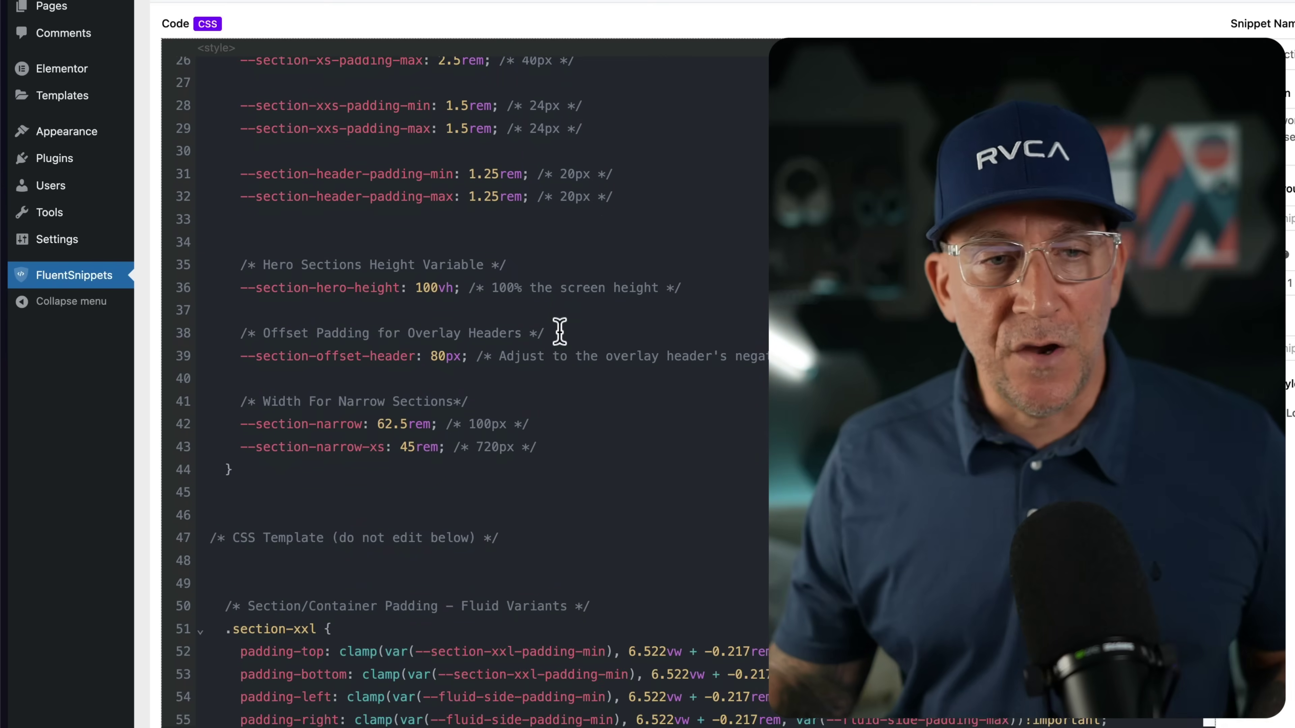
left_click_drag(242, 263, 523, 268)
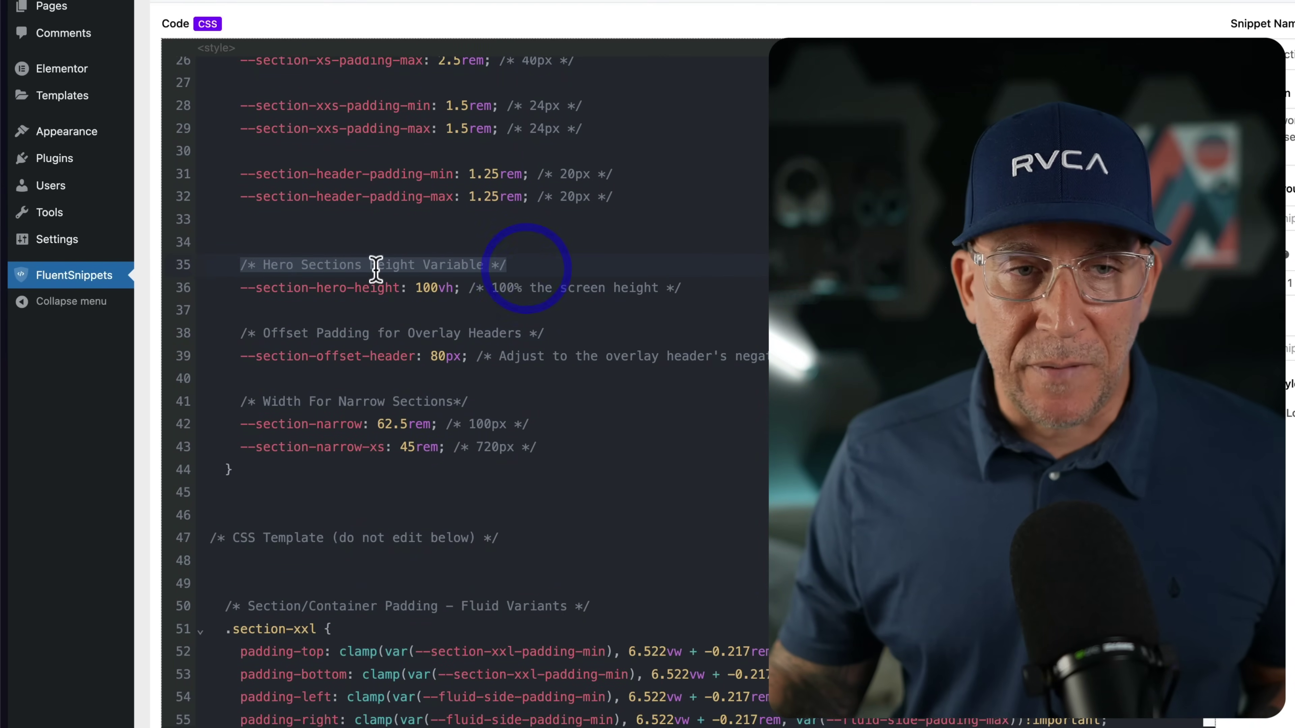
left_click_drag(370, 265, 468, 264)
double_click(359, 287)
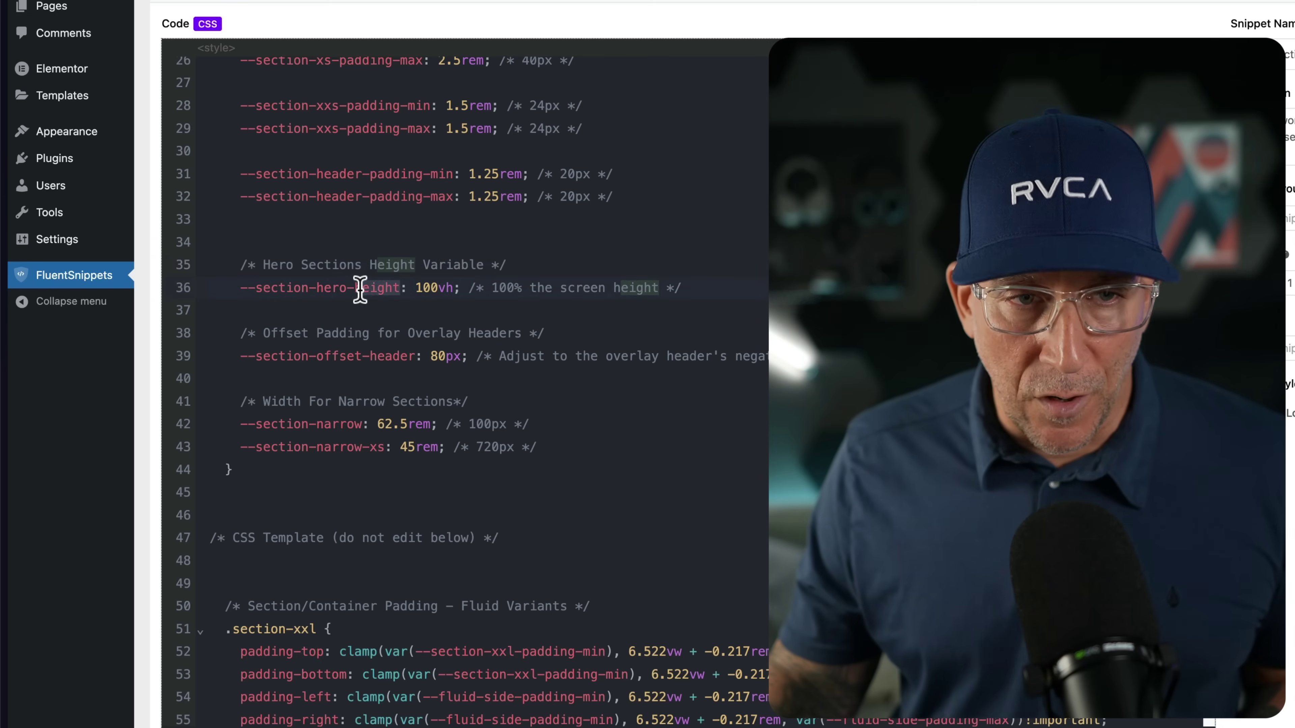
Step: Change --section-hero-height on line 36 from 100vh to 80vh
left_click(429, 288)
key("BackSpace")
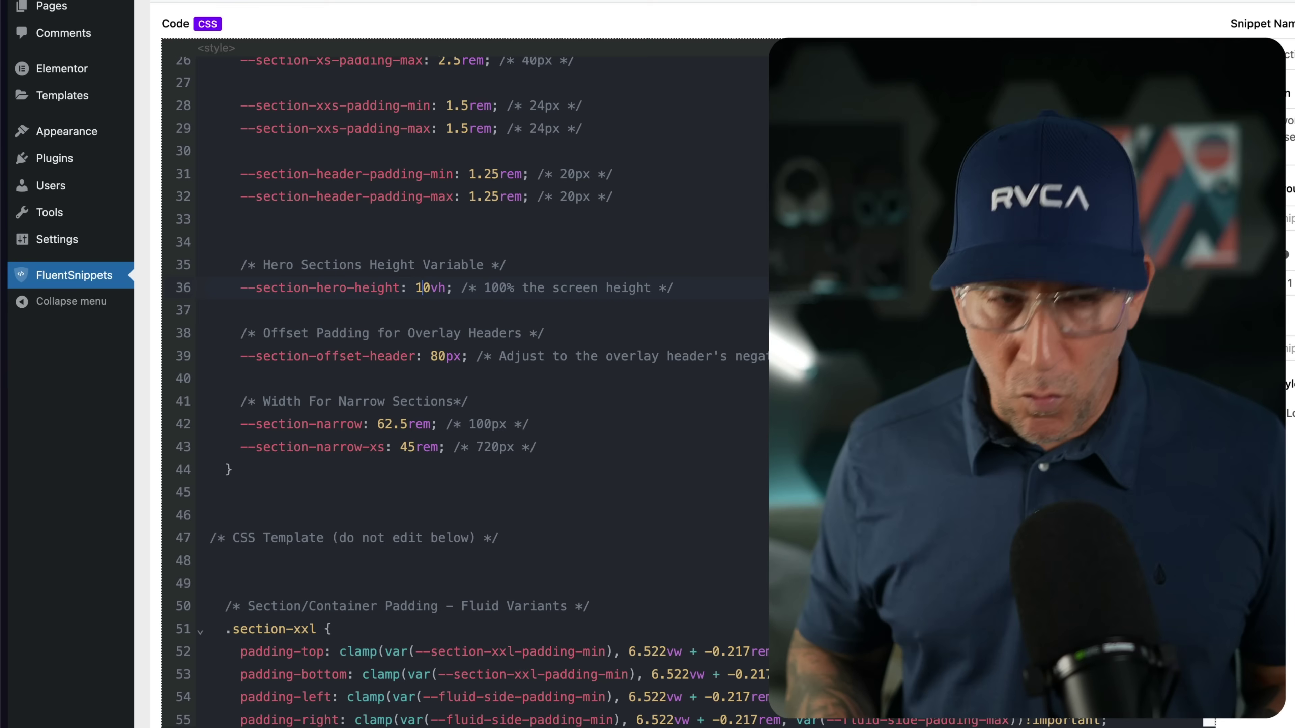
key("BackSpace")
type("8")
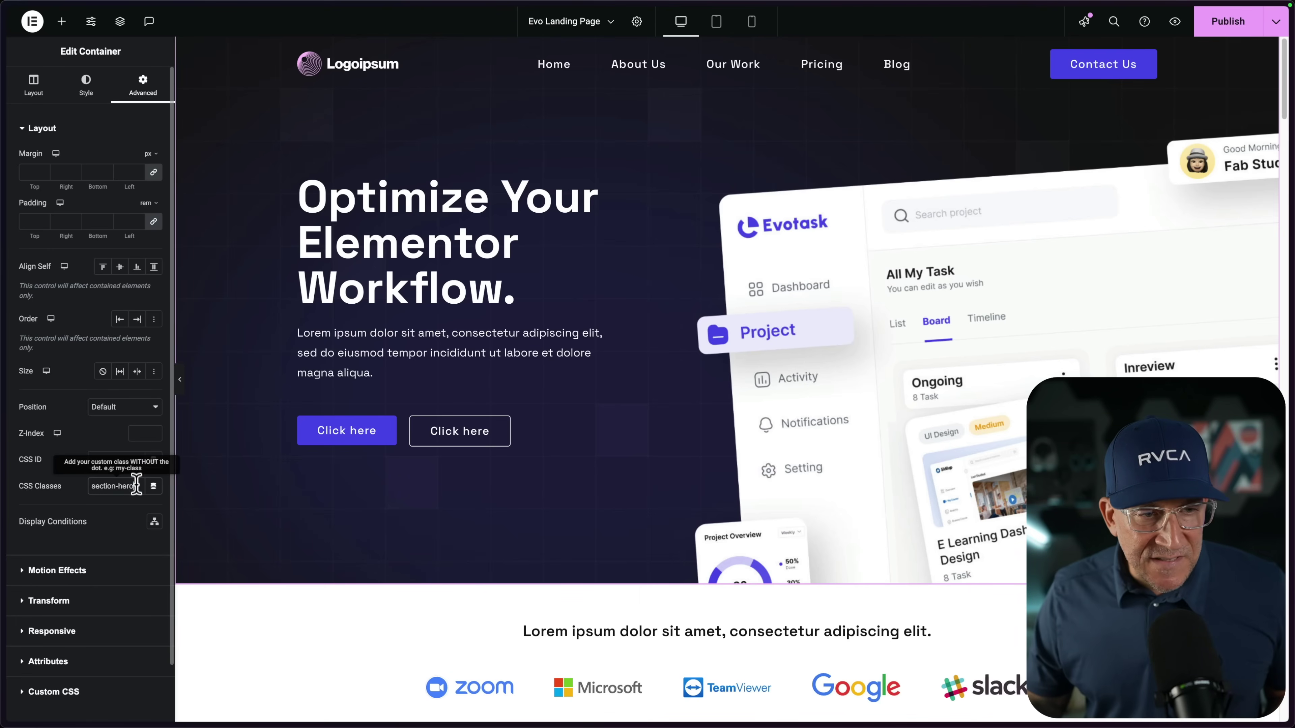
left_click_drag(135, 485, 96, 485)
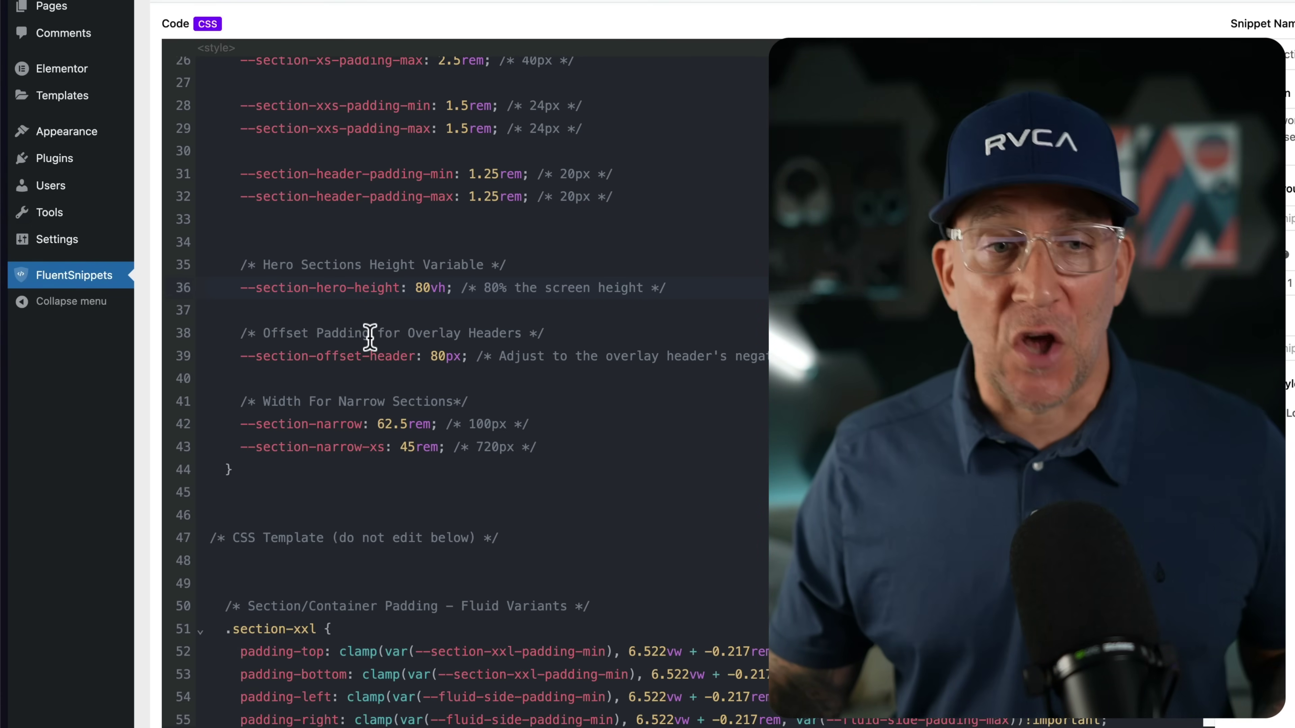
left_click(434, 355)
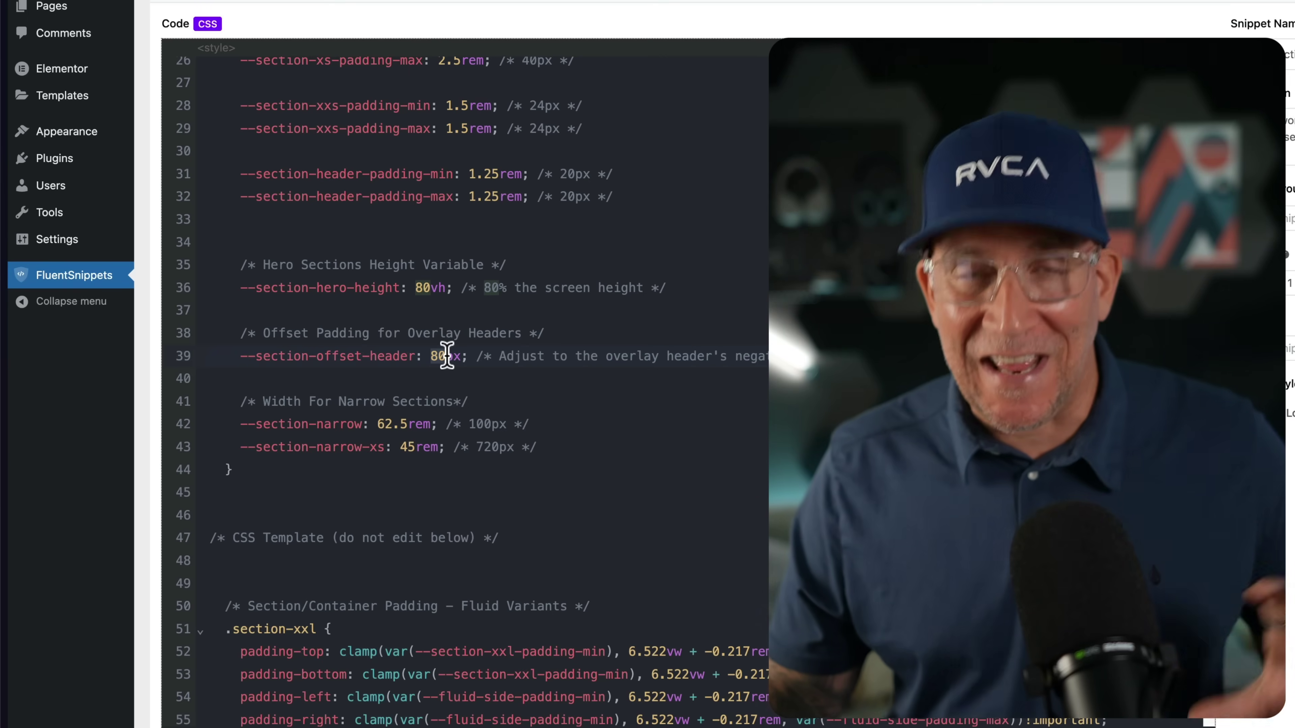
Step: Check the header container's Advanced bottom margin in the Evo Landing Page editor
left_click(447, 356)
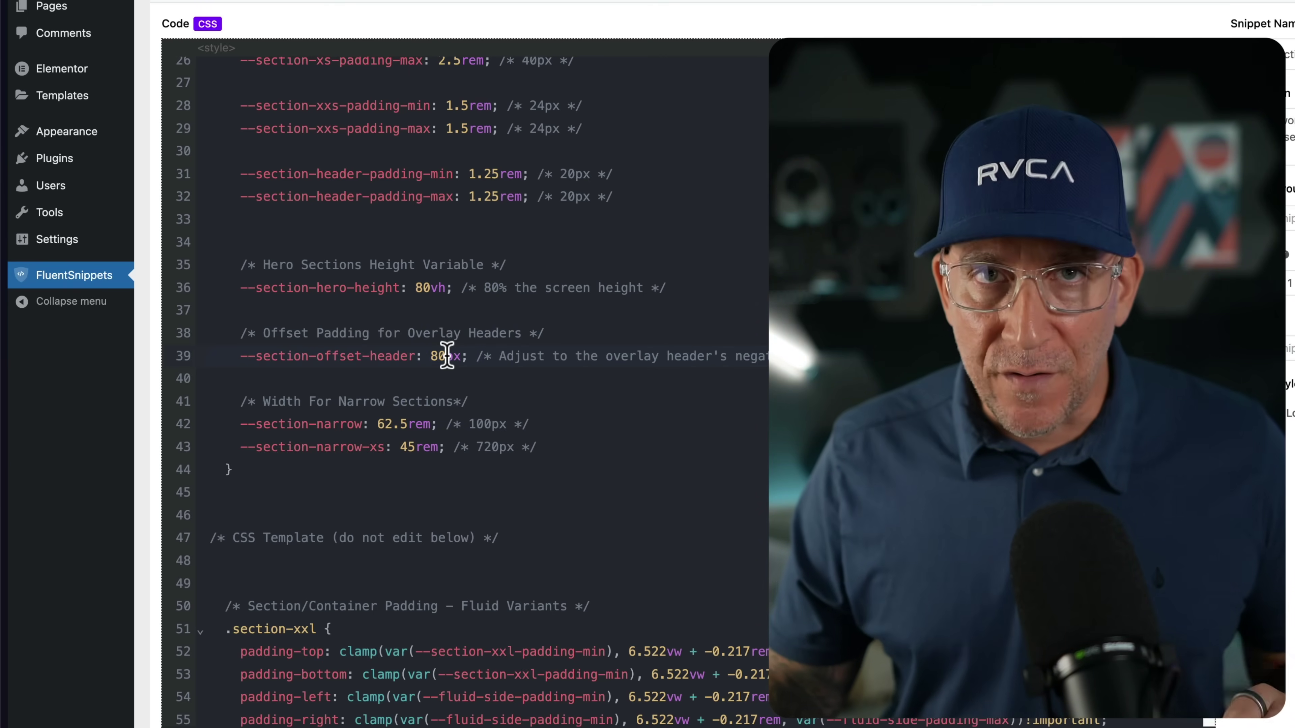
left_click(6, 325)
left_click(90, 182)
left_click(910, 56)
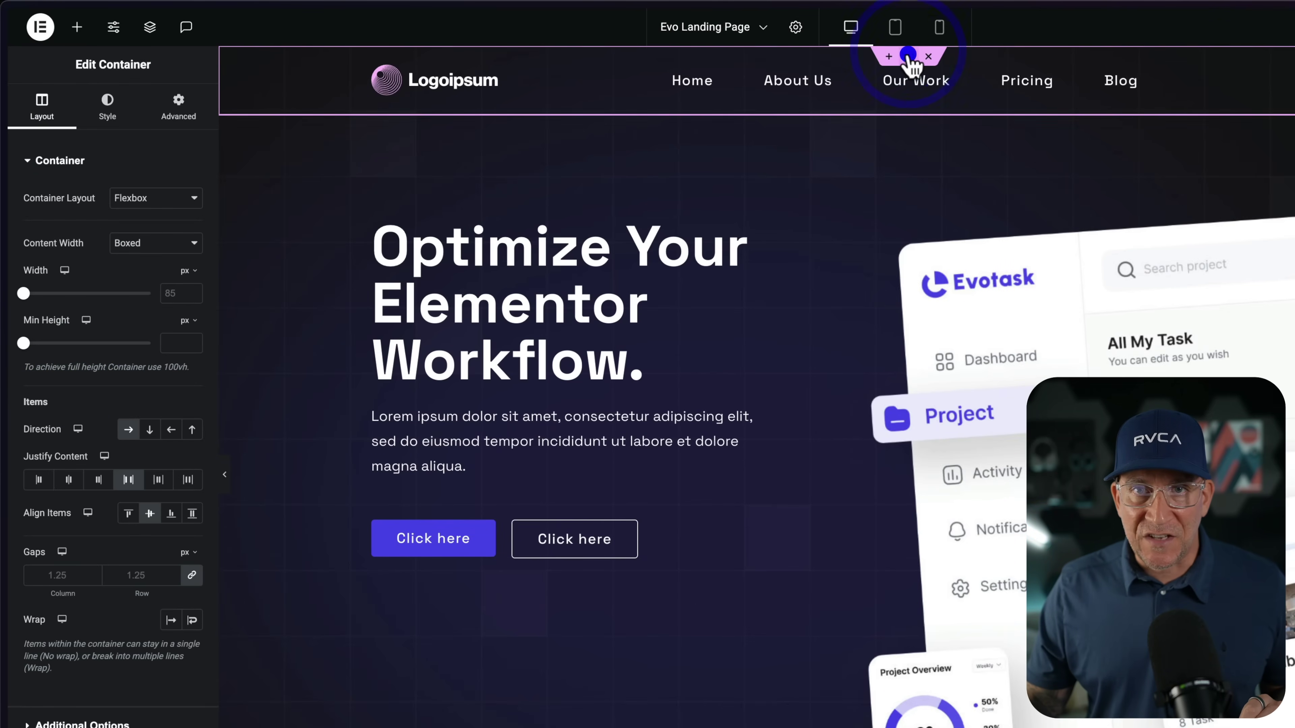
left_click(177, 118)
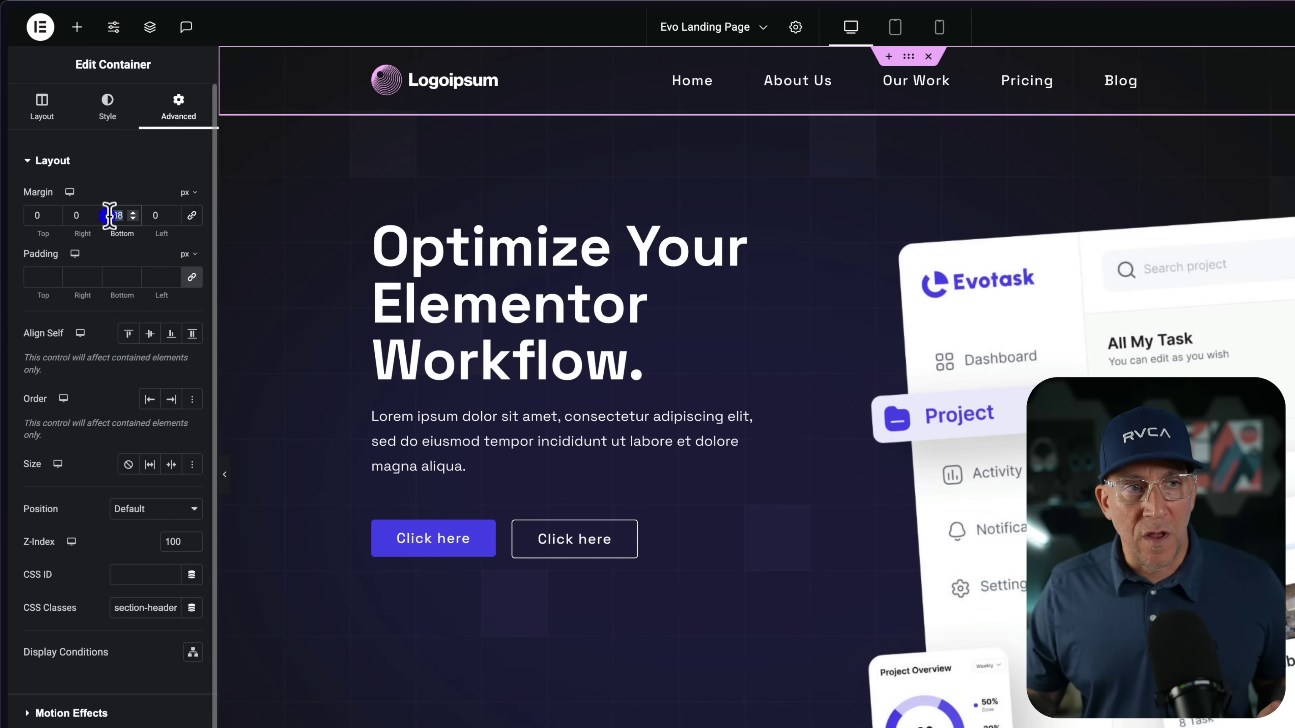
double_click(120, 215)
Step: Back in the snippet, change --section-offset-header from 80px to 88px
mouse_move(15, 289)
left_click(62, 227)
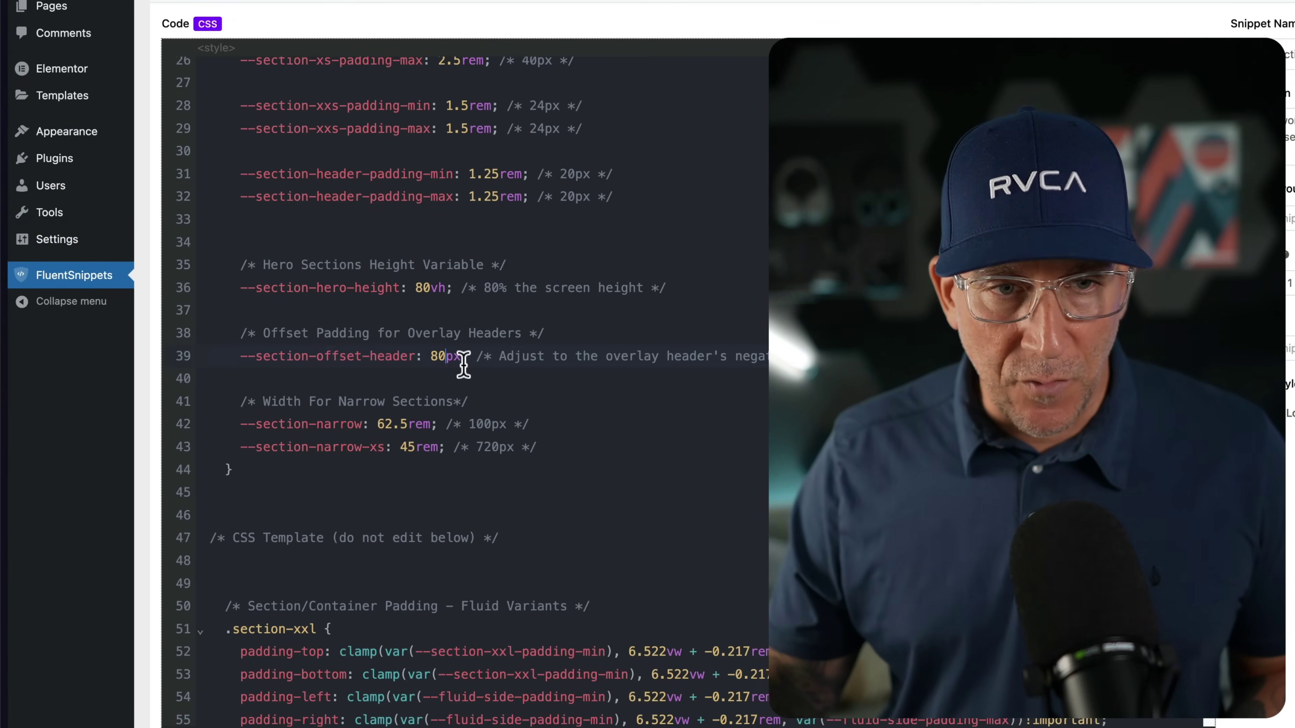
key("BackSpace")
type("8")
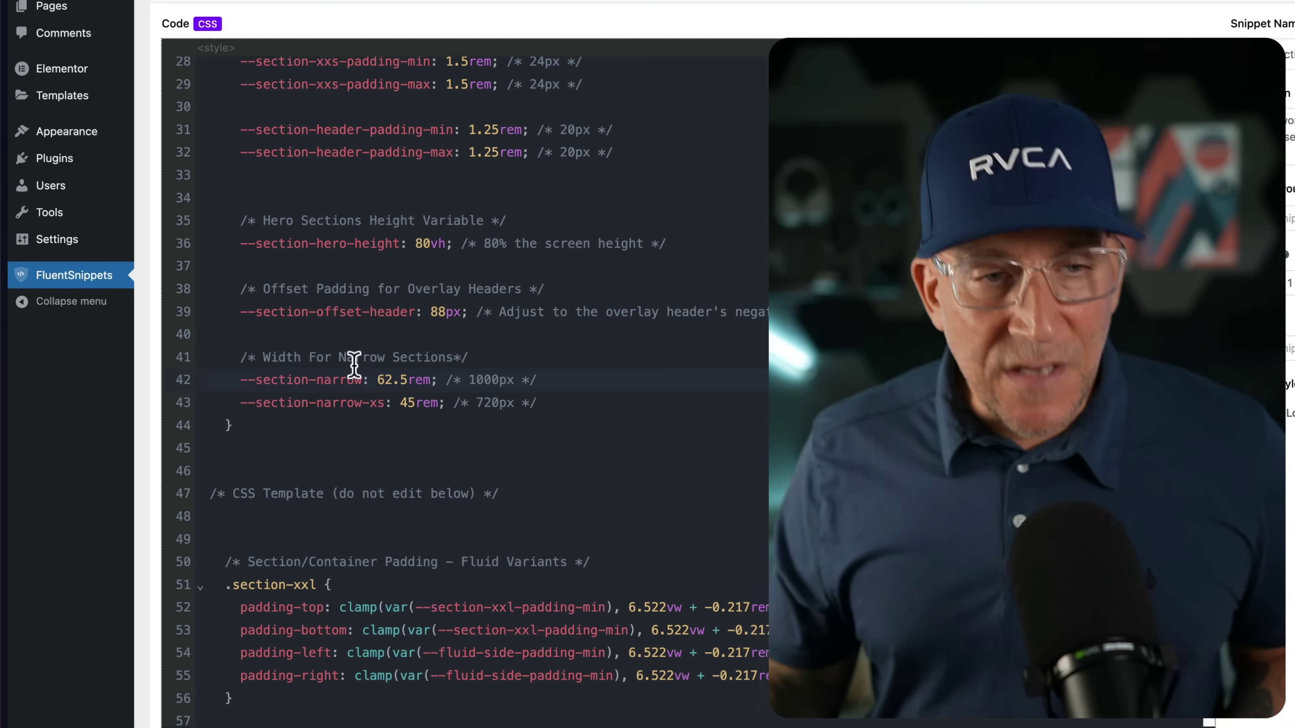
left_click_drag(332, 357, 449, 356)
left_click(378, 380)
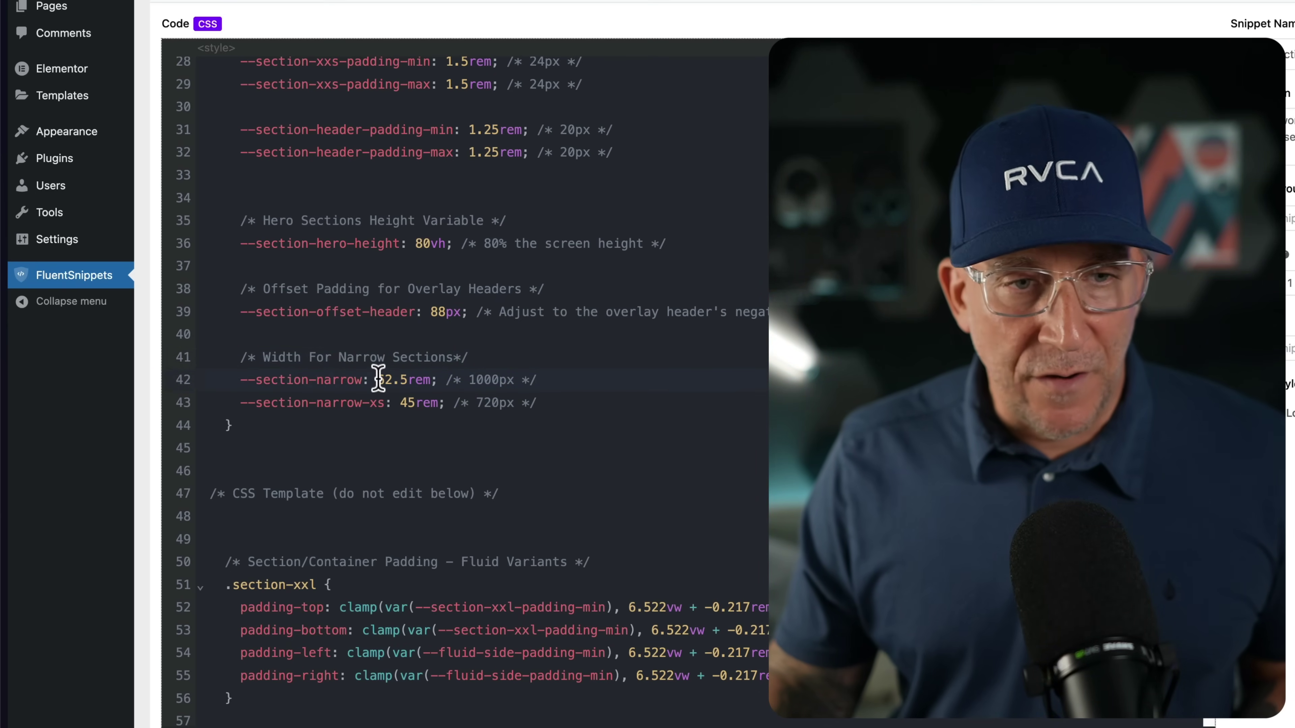
left_click_drag(403, 378, 439, 381)
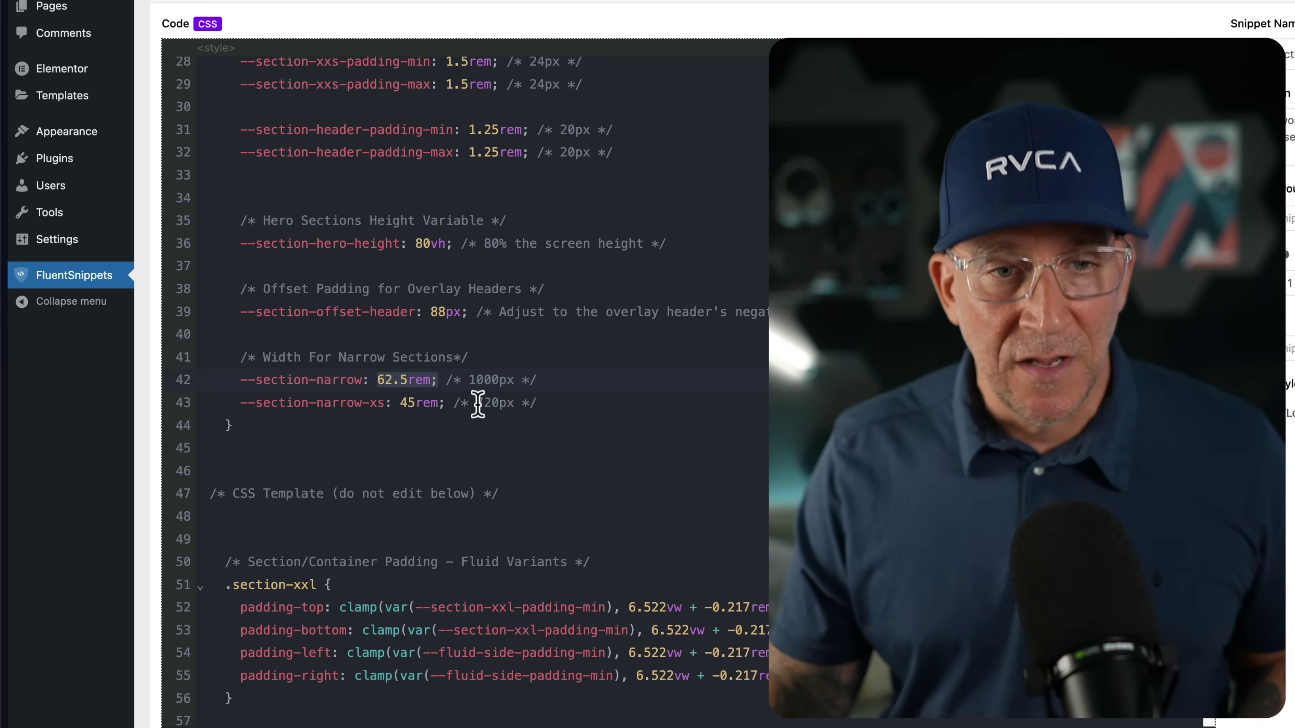
left_click(483, 403)
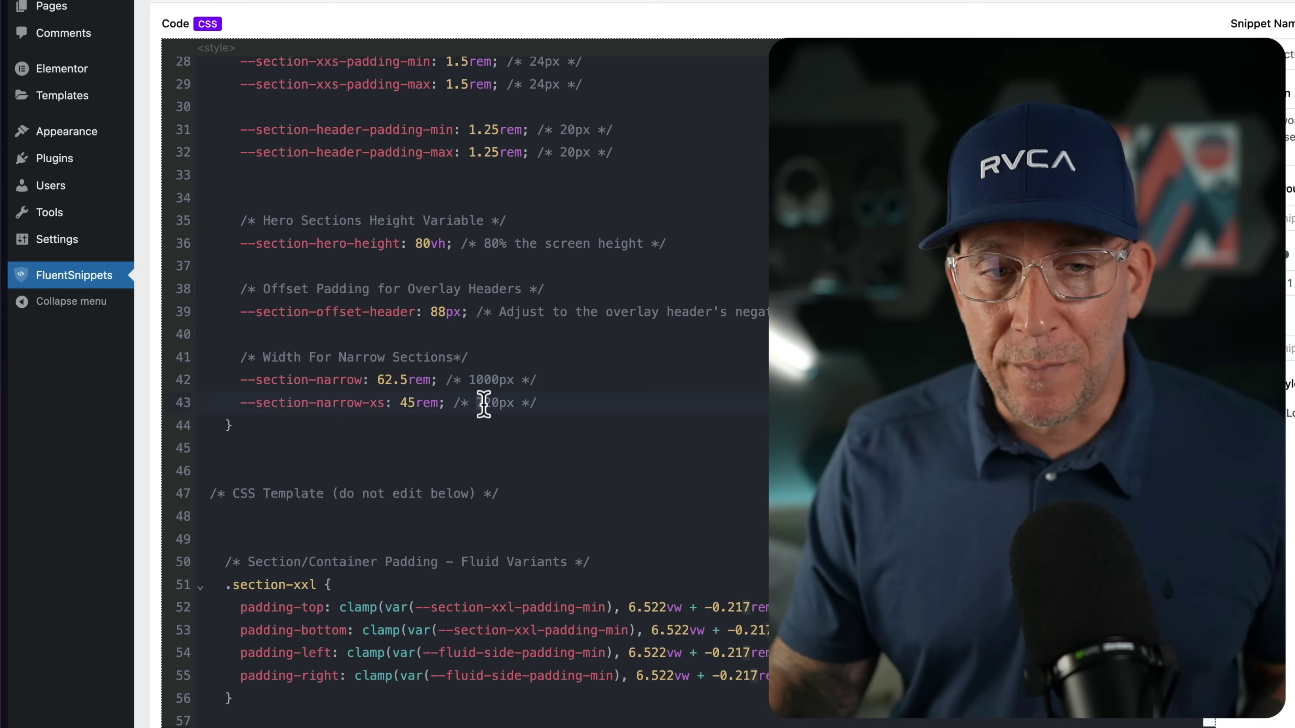
double_click(412, 403)
double_click(436, 402)
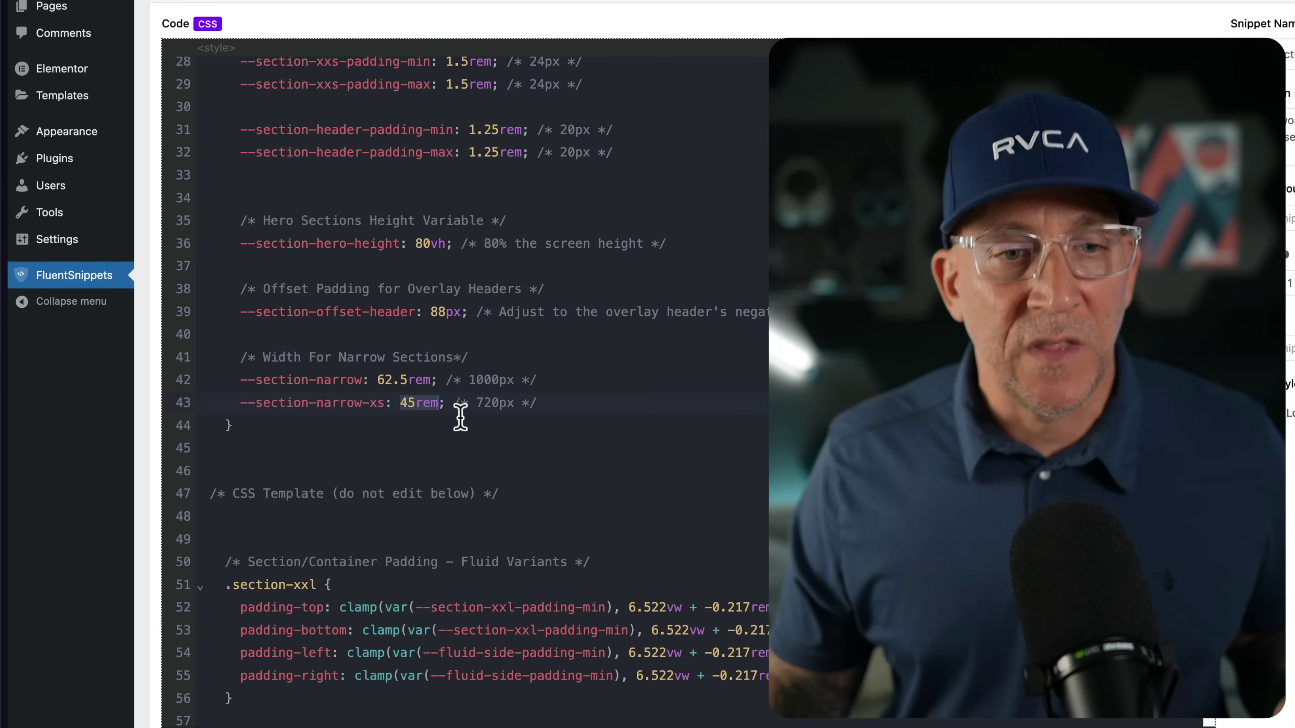
left_click(406, 403)
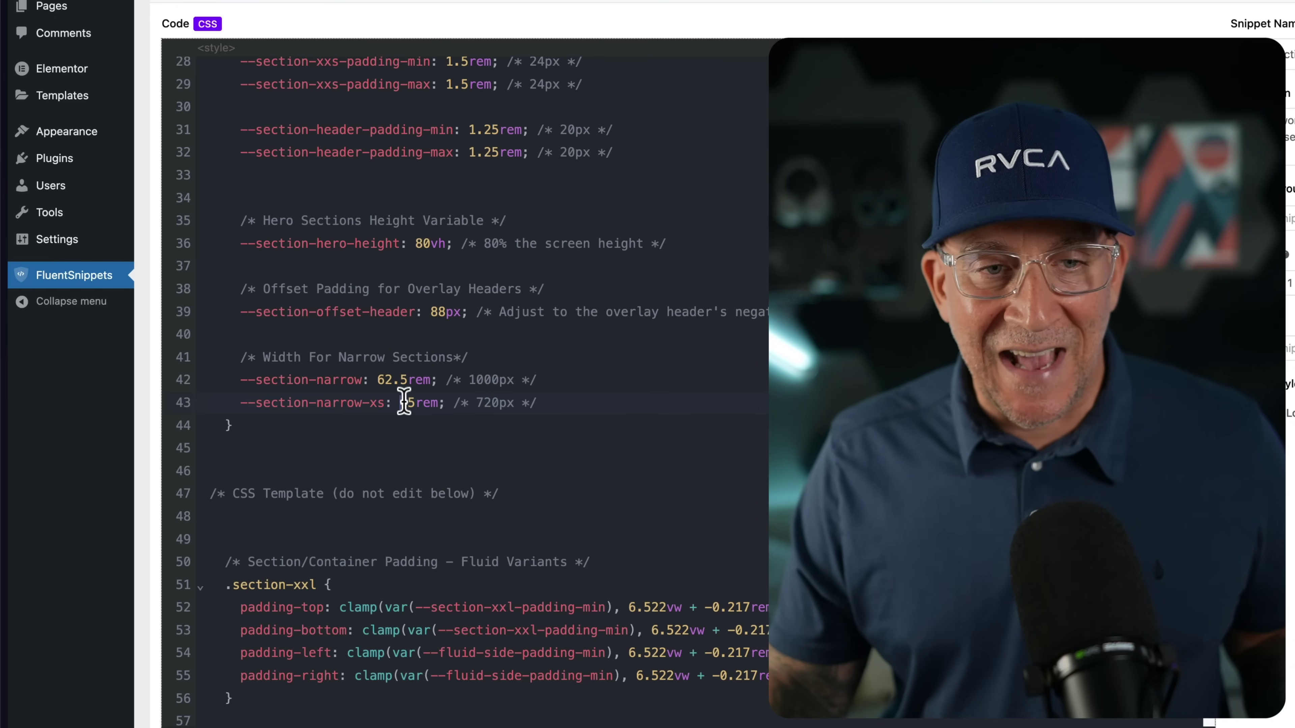
double_click(429, 402)
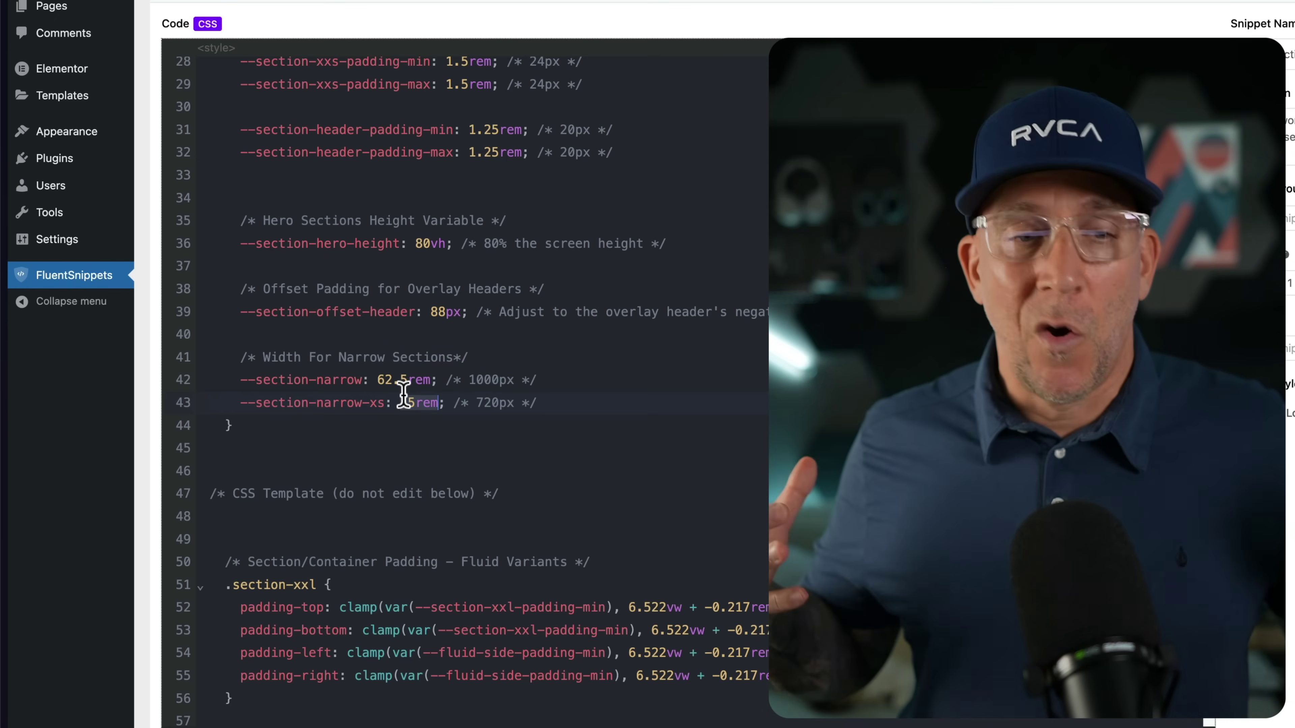
Step: Highlight the 6.522vw + -0.217rem fluid calculations on lines 52 and 53
scroll(558, 462, "down", 5)
left_click_drag(628, 266, 772, 266)
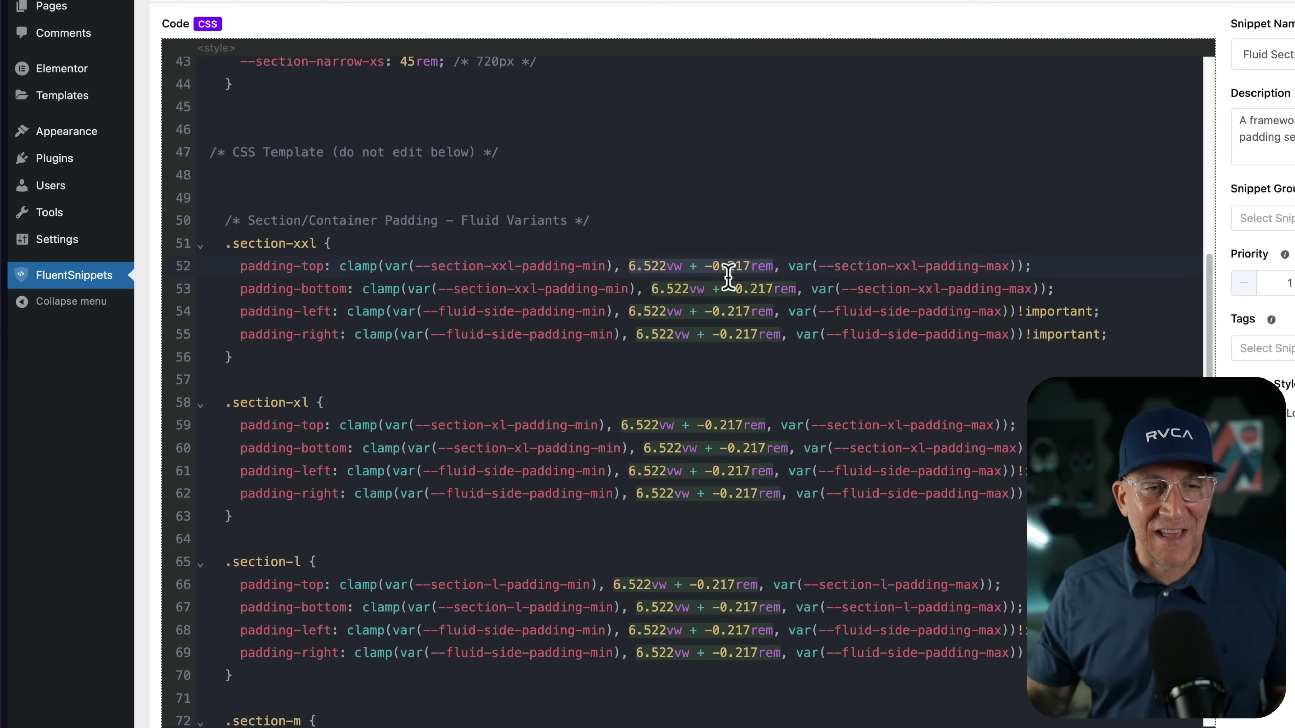
scroll(727, 280, "down", 3)
left_click(696, 196)
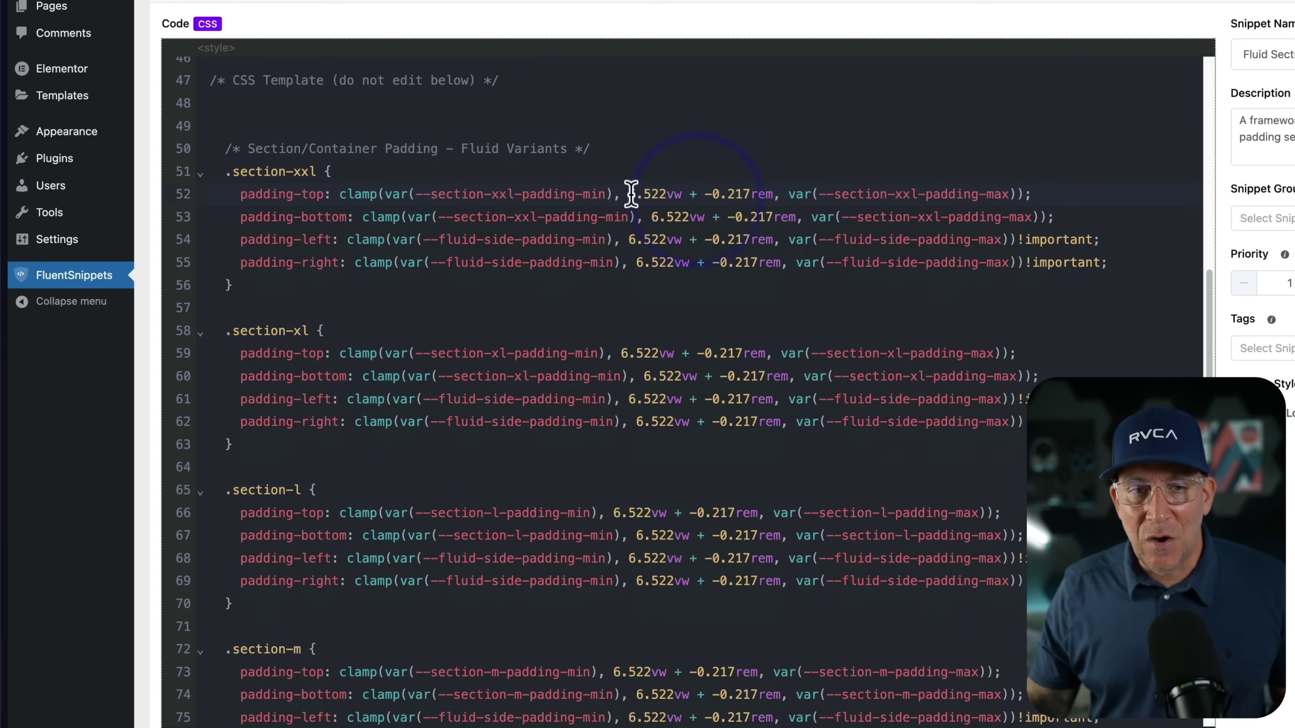
left_click_drag(631, 194, 772, 194)
left_click_drag(652, 217, 795, 217)
Step: Search 'clamp css cop' in a new tab and open the Font-size clamp() generator
mouse_move(6, 412)
left_click(64, 154)
type("c")
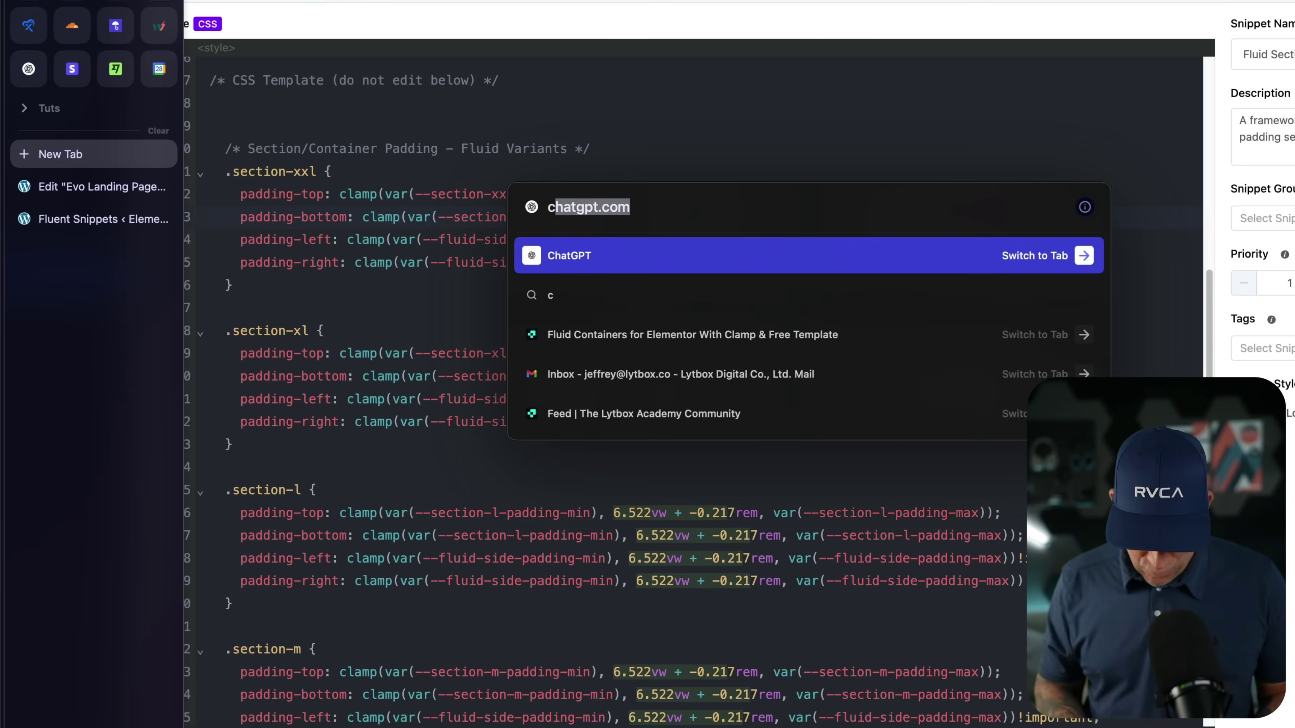
type("lamp css cop")
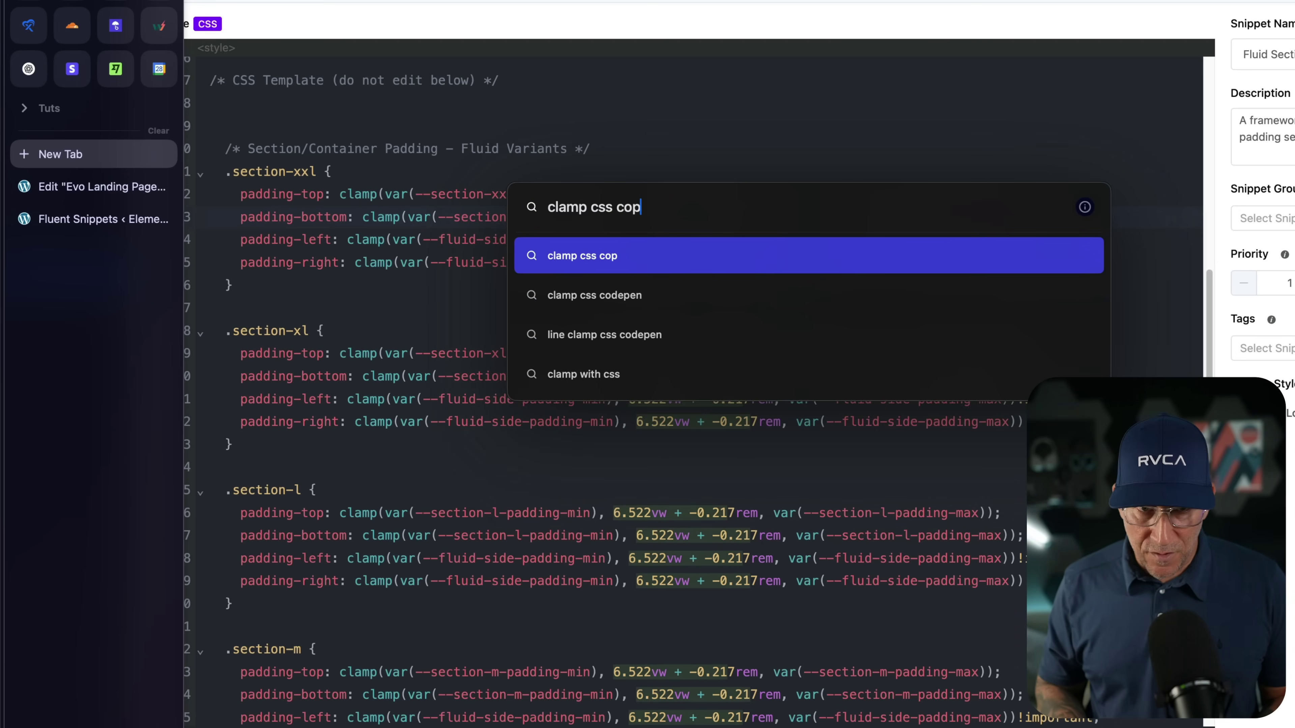
key("Return")
left_click(269, 195)
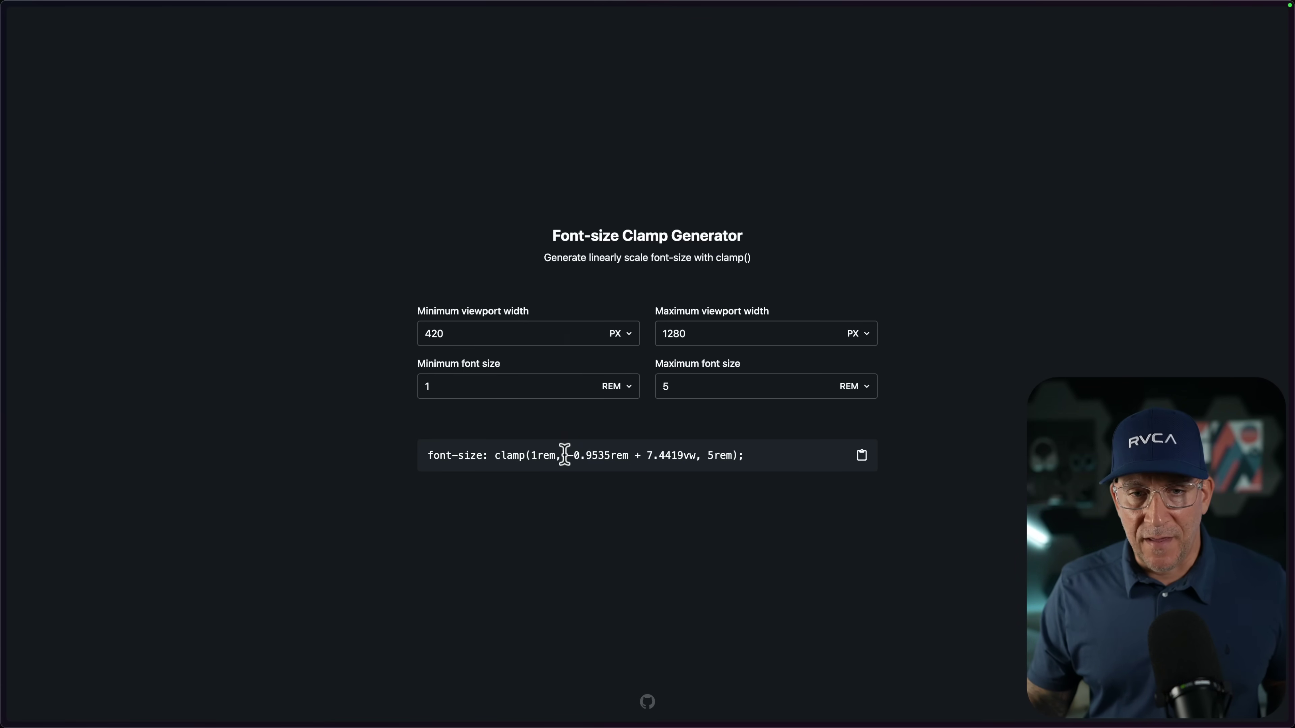
left_click(695, 456)
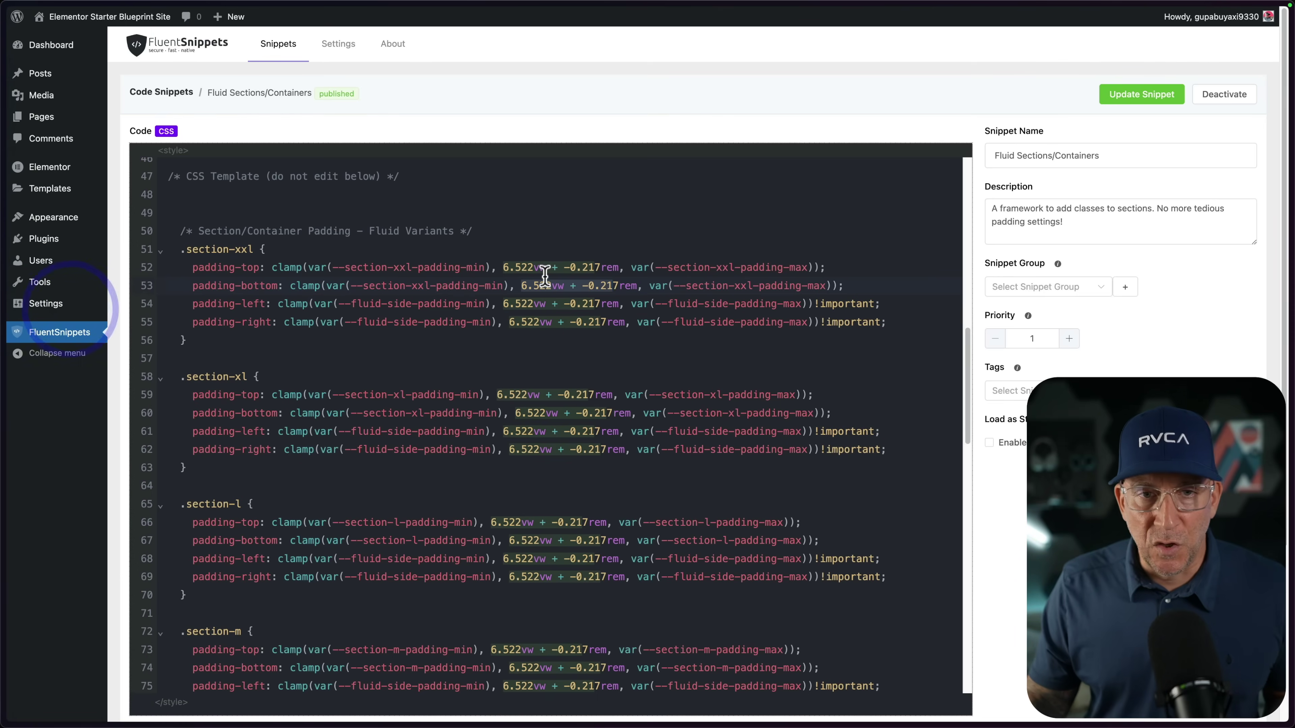
left_click(543, 270)
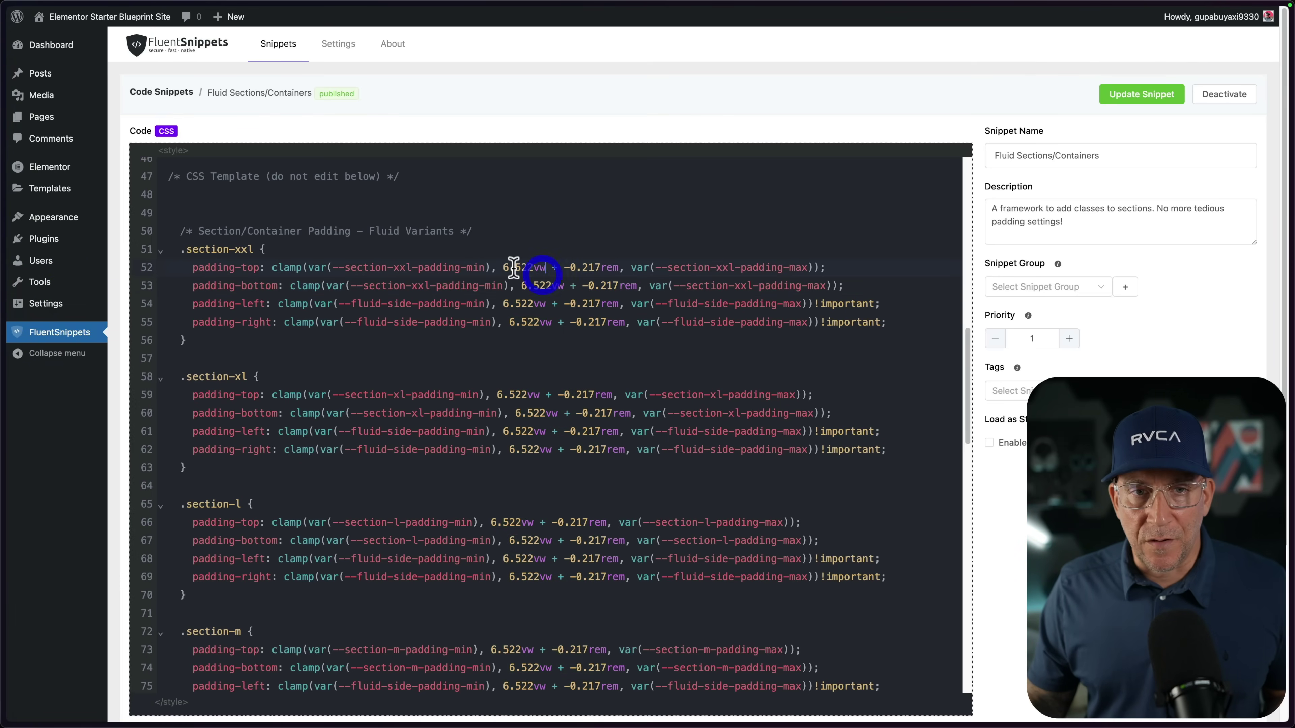
left_click_drag(504, 268, 617, 269)
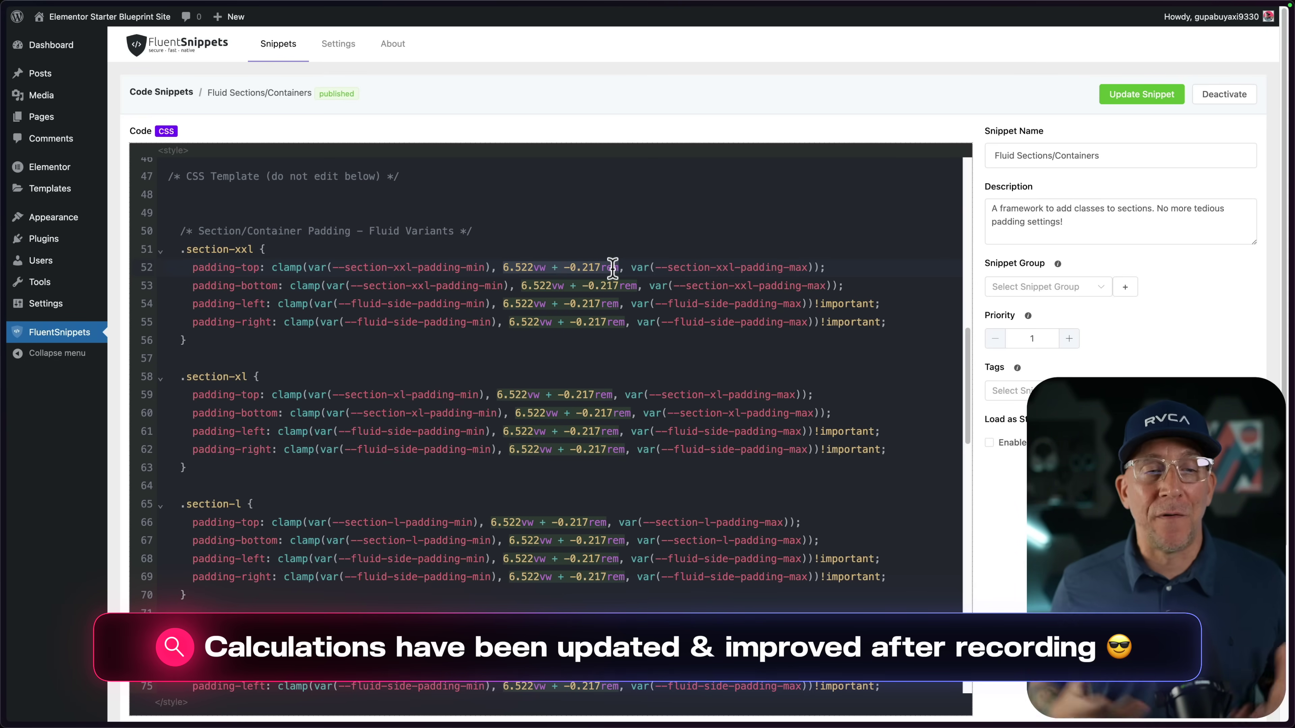
scroll(618, 272, "down", 20)
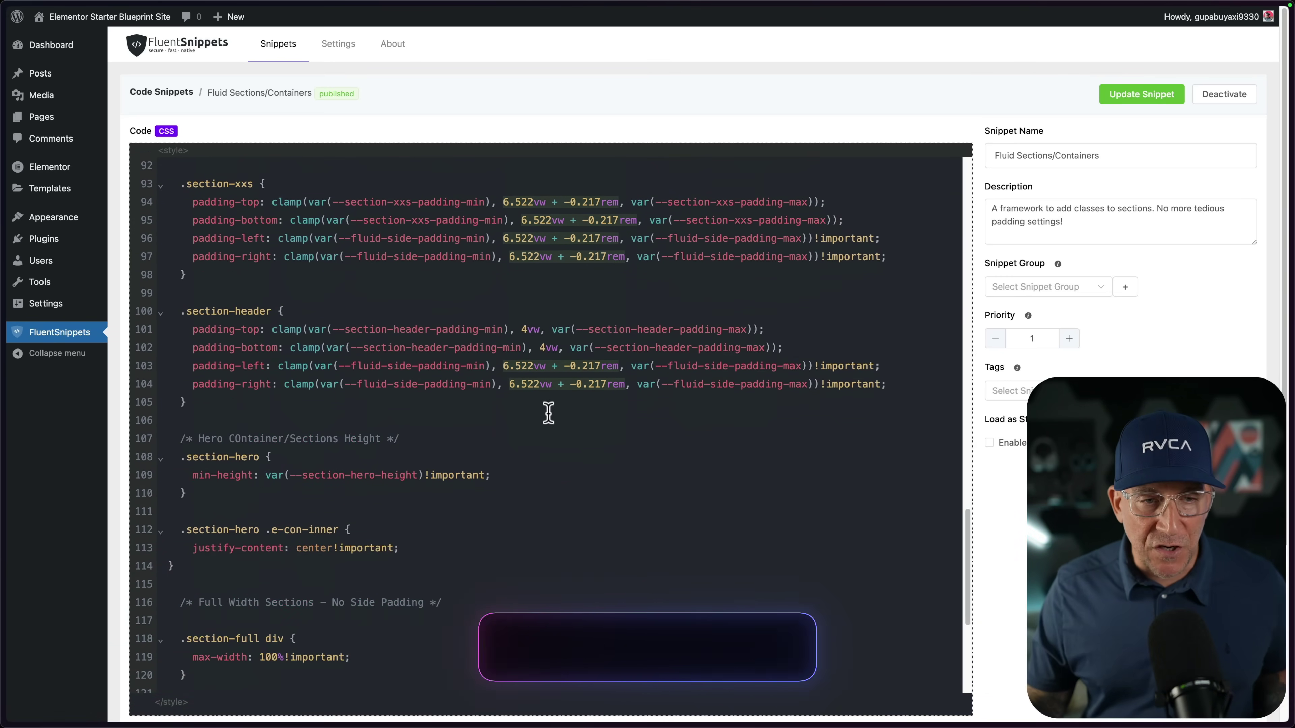
scroll(545, 417, "down", 5)
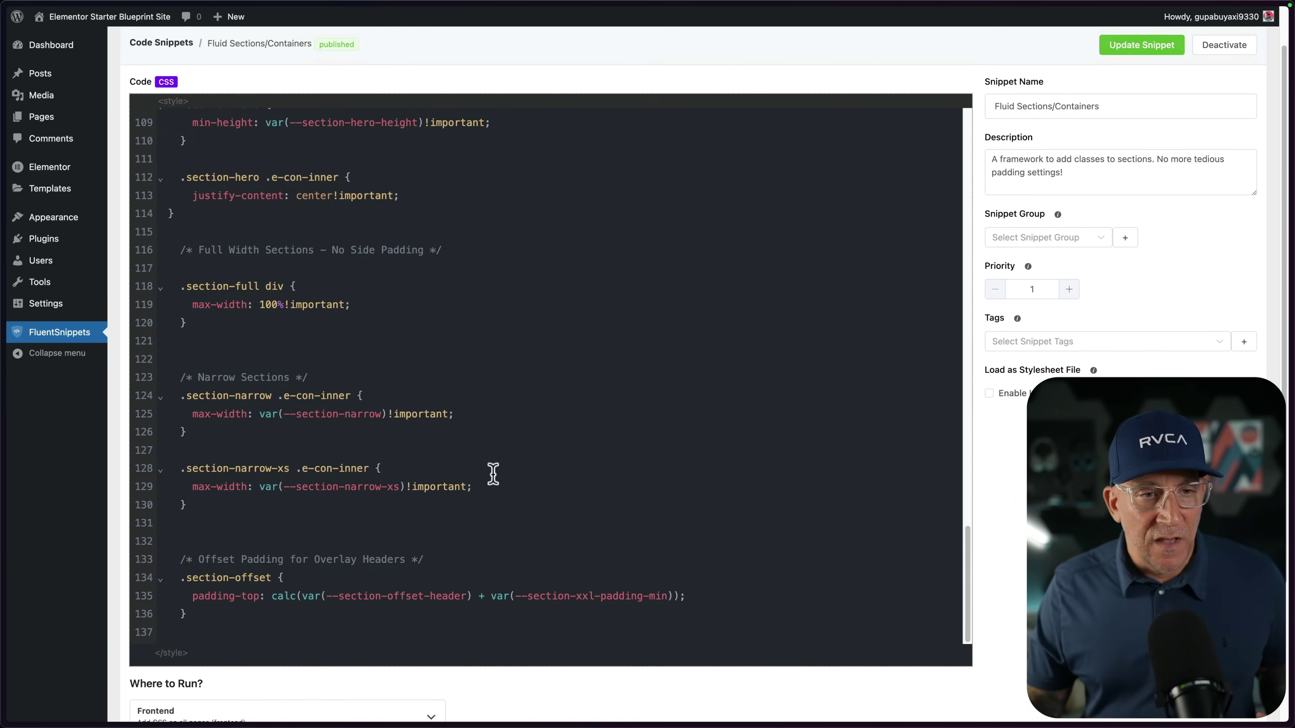
scroll(492, 472, "up", 20)
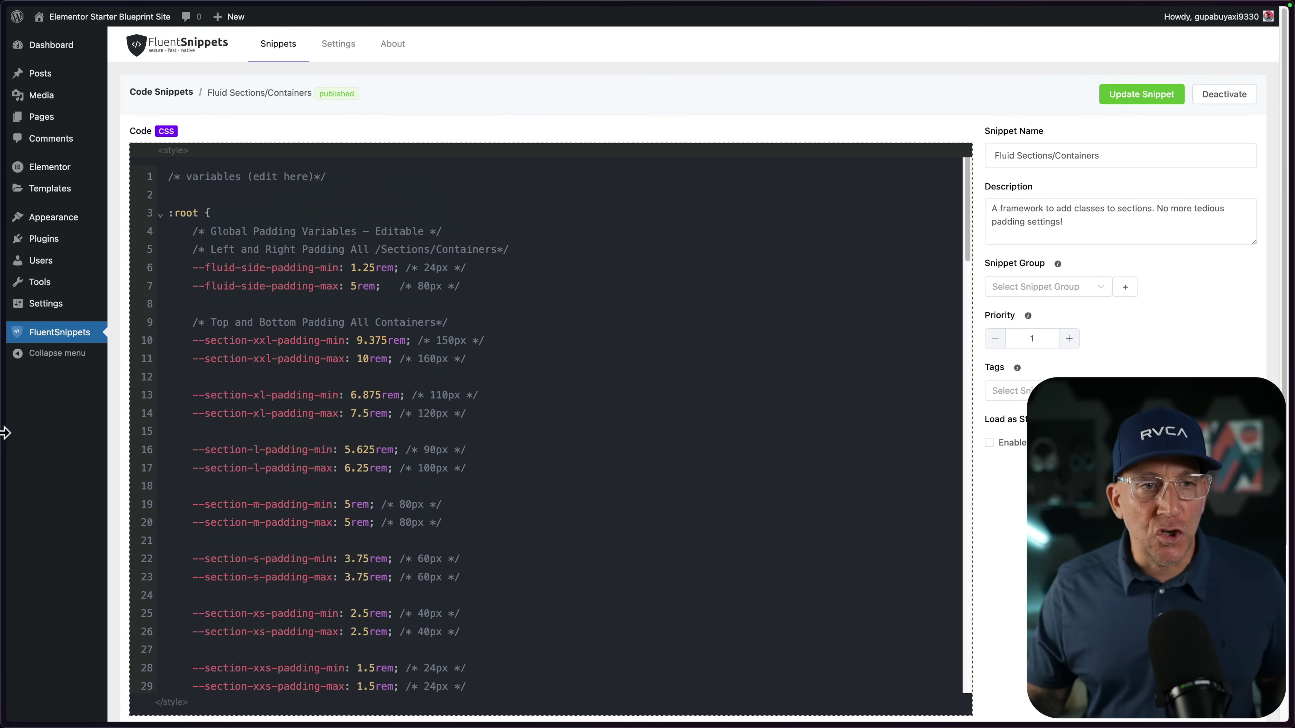
Step: Switch to the Evo Landing Page editor and open the logo strip container's Advanced settings
mouse_move(52, 362)
left_click(73, 295)
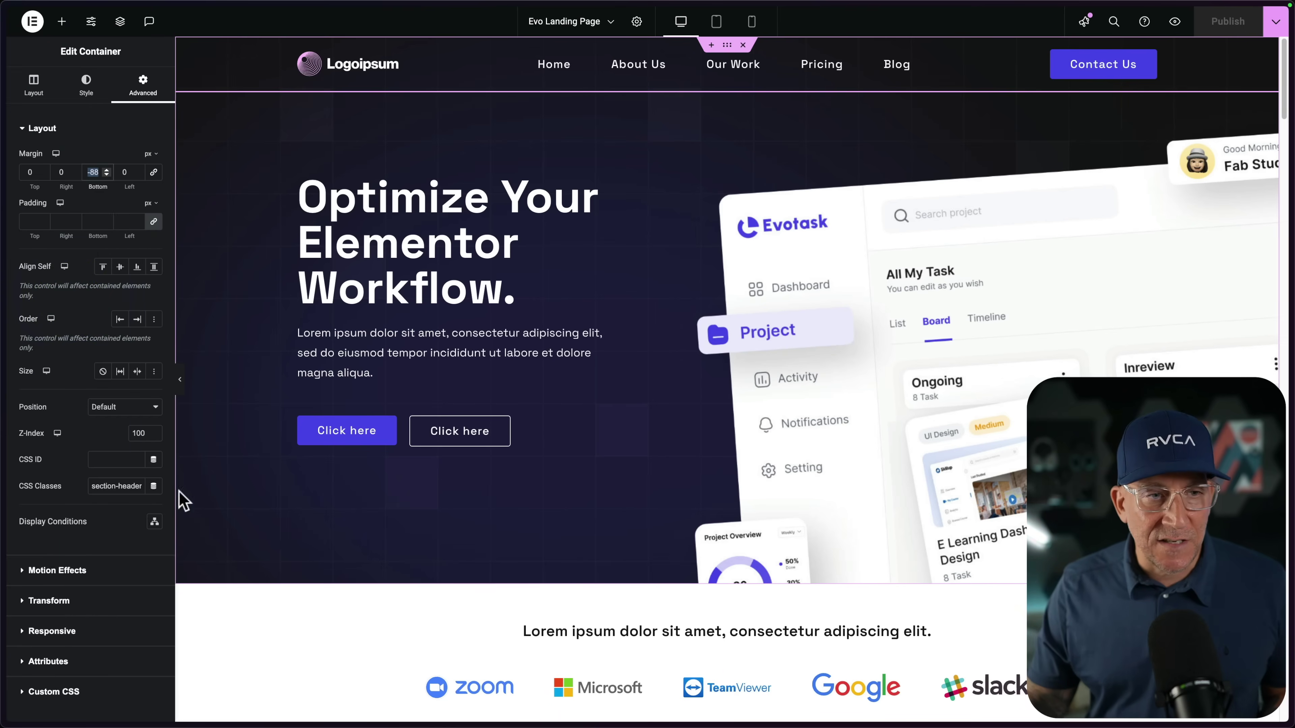
scroll(714, 572, "down", 3)
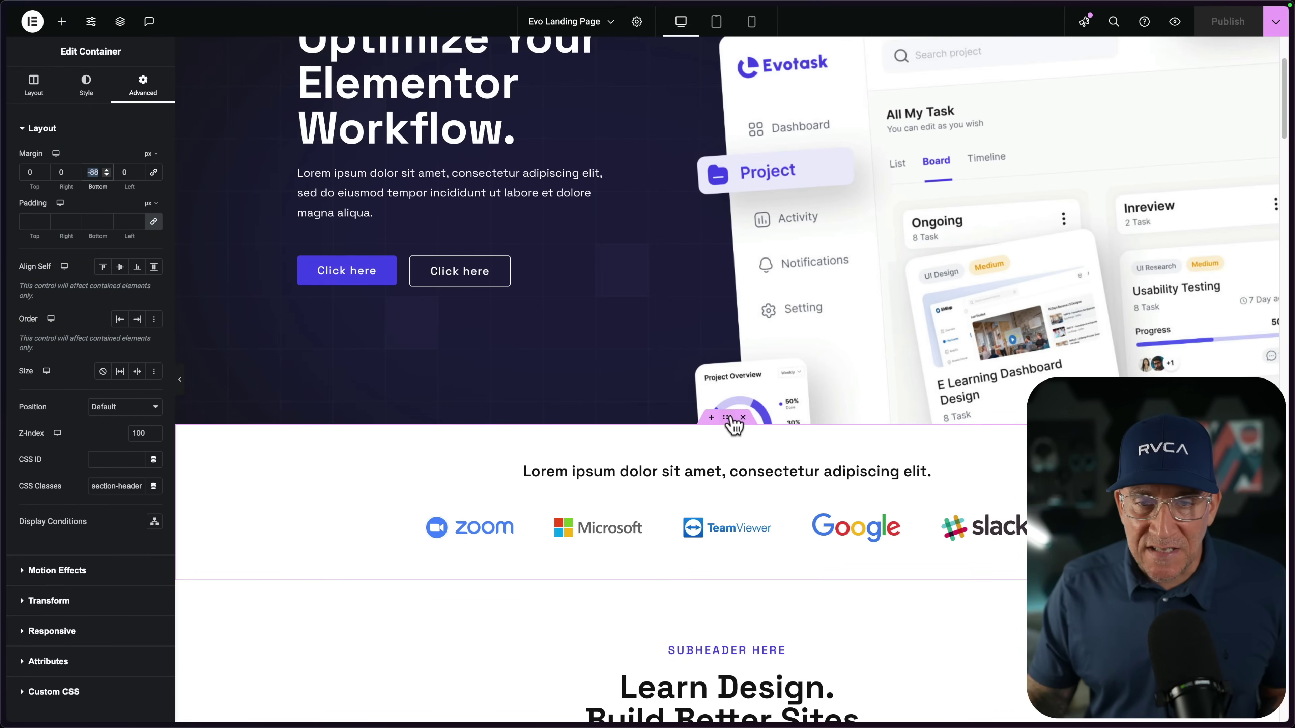
left_click(733, 424)
left_click(135, 82)
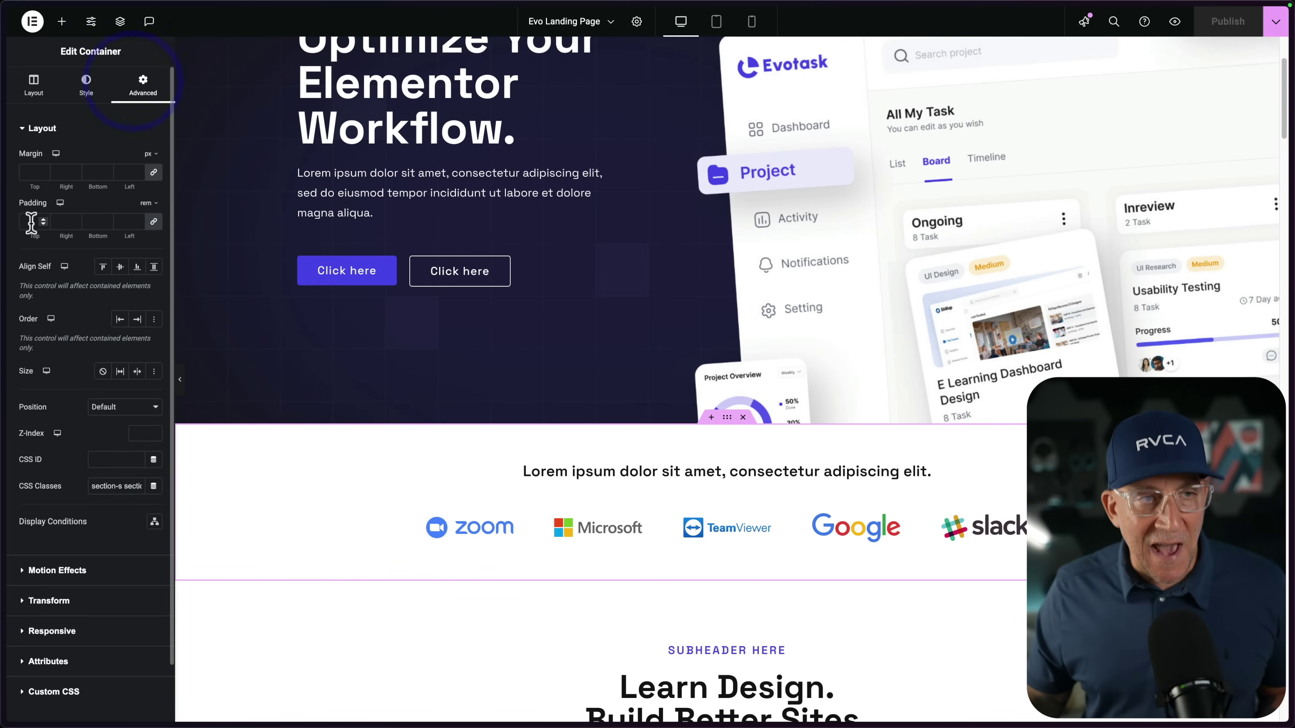